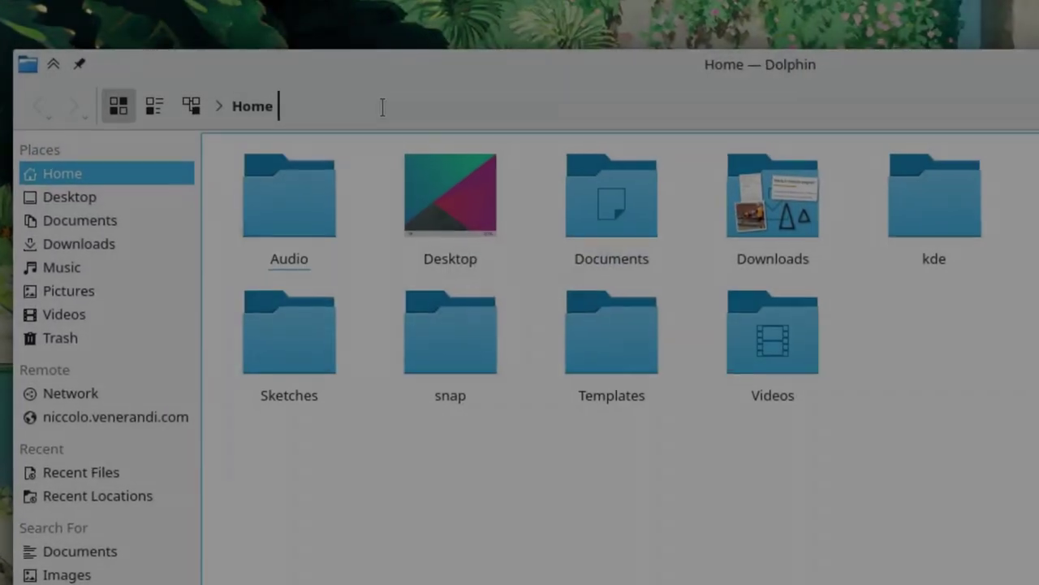
Browse Dolphin to .local/share/plasma/desktoptheme to list the installed themes.
{"action": "left_click", "coordinate": [270, 97]}
{"action": "type", "text": ".l"}
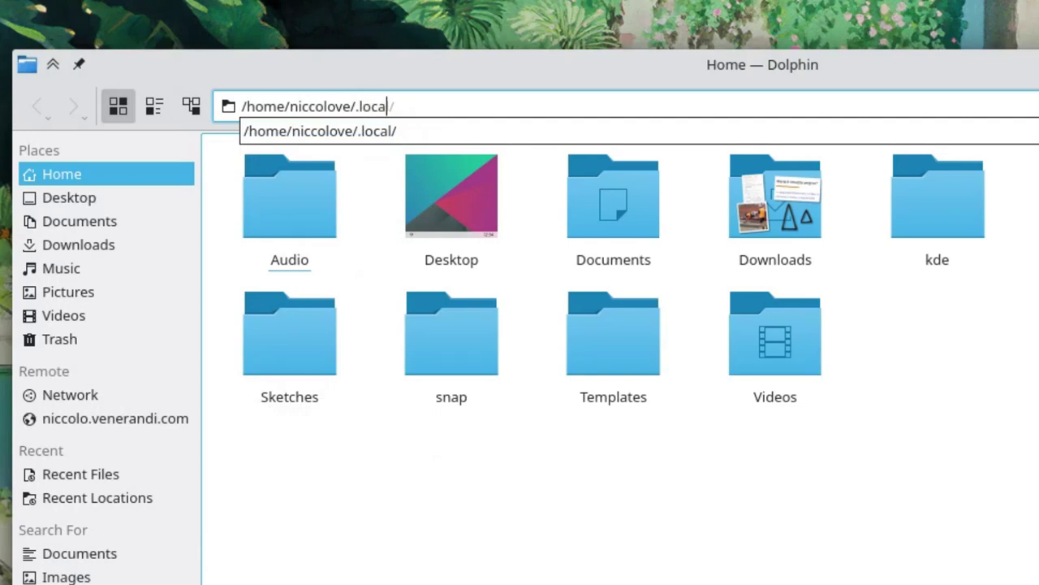
{"action": "type", "text": "ocal/share/pla"}
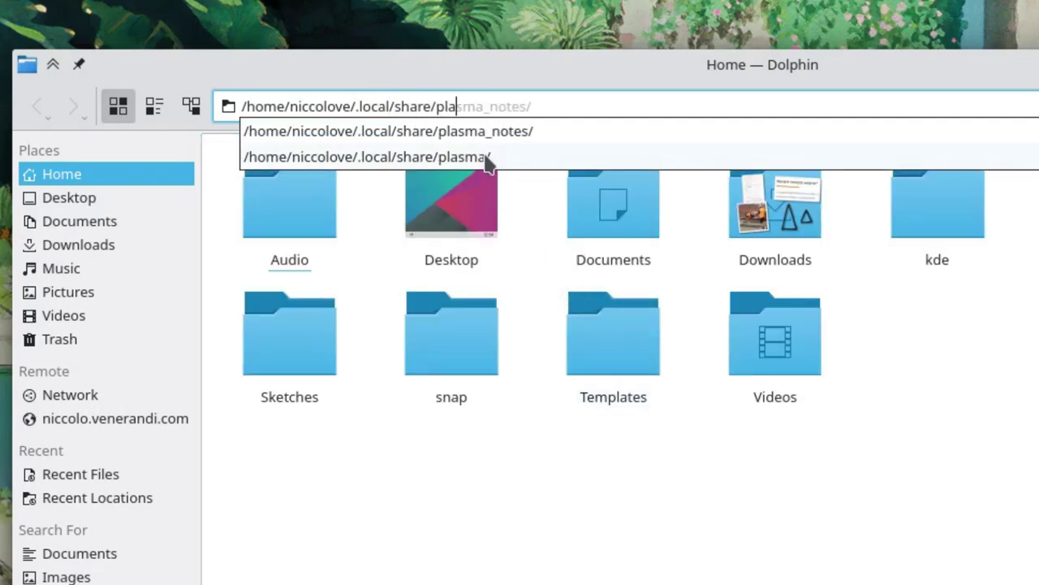
{"action": "left_click", "coordinate": [487, 156]}
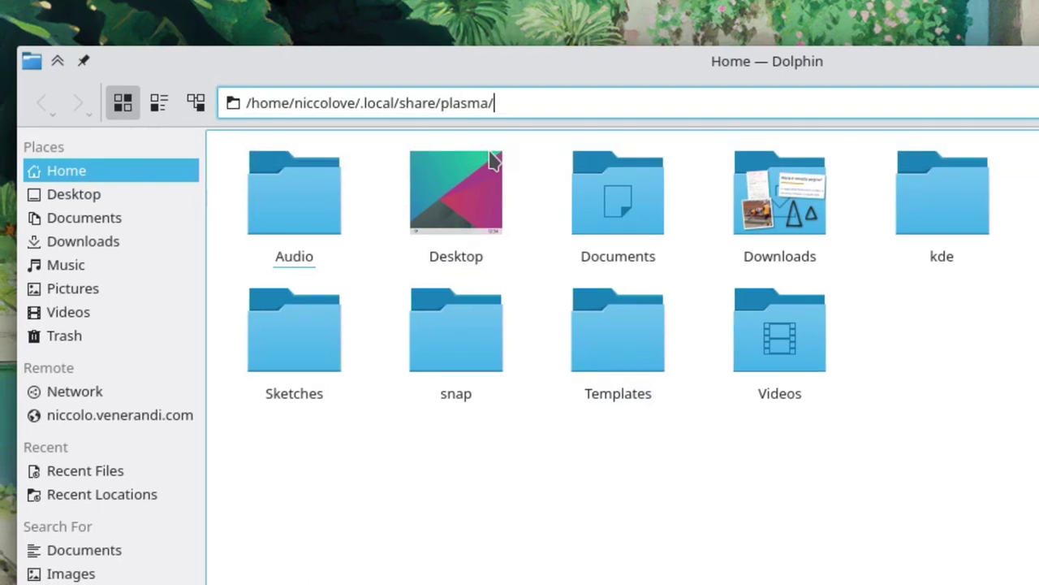
{"action": "key", "text": "Return"}
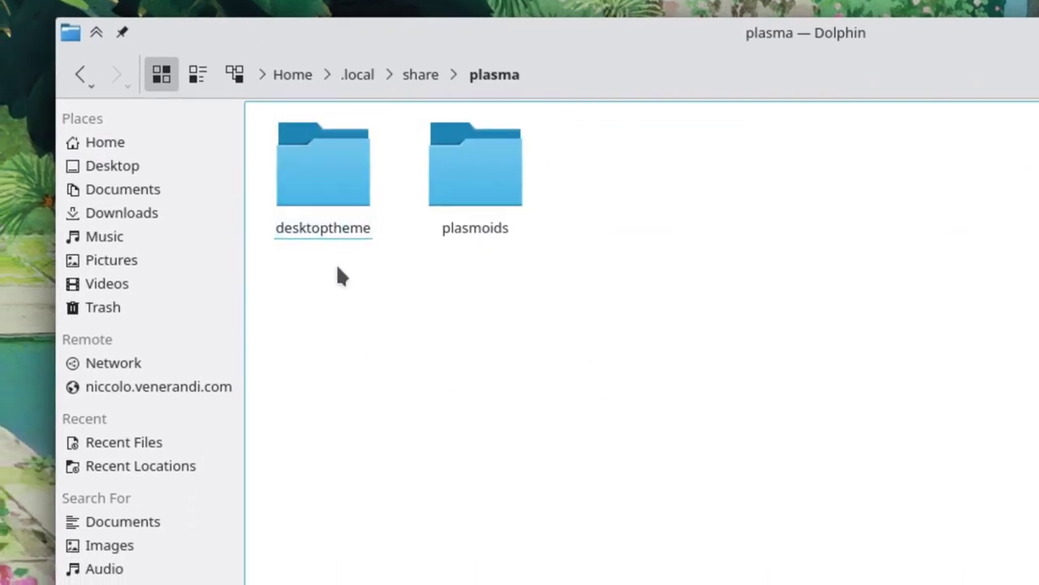
{"action": "left_click", "coordinate": [329, 199]}
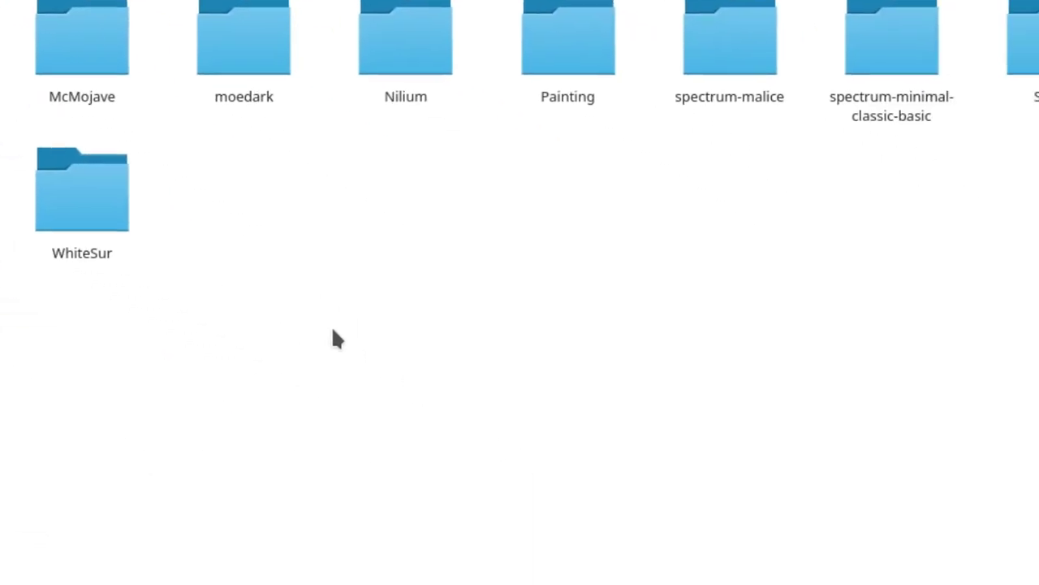
Create a folder named Sonea in desktoptheme and open it.
{"action": "right_click", "coordinate": [295, 308]}
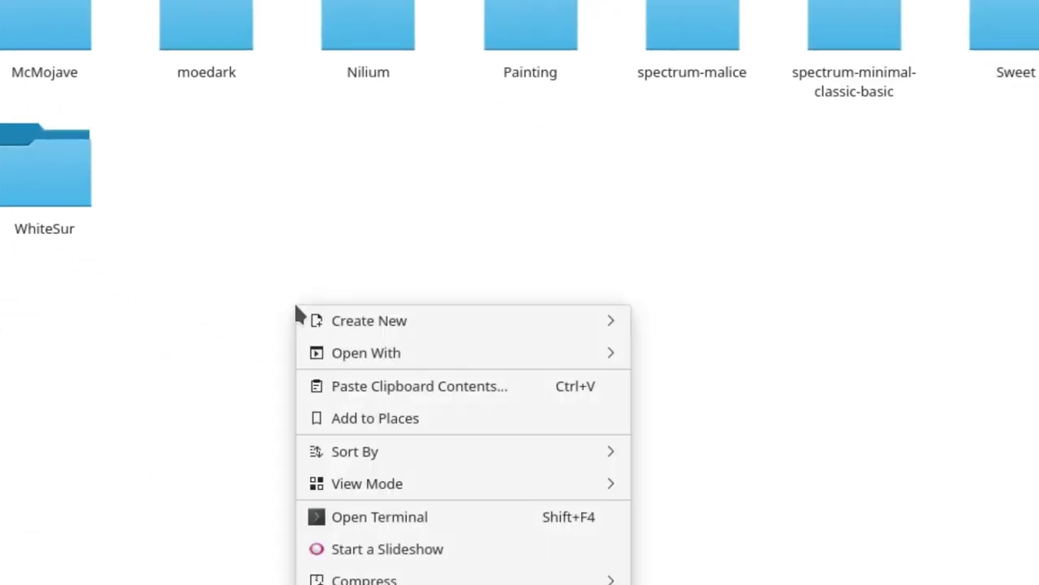
{"action": "mouse_move", "coordinate": [470, 323]}
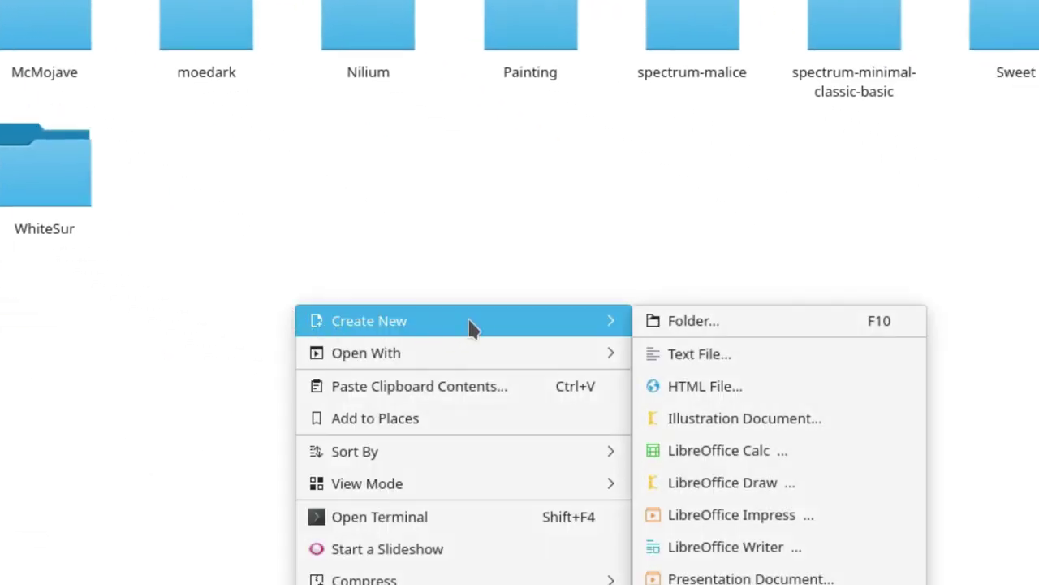
{"action": "left_click", "coordinate": [687, 325]}
{"action": "type", "text": "Sonea"}
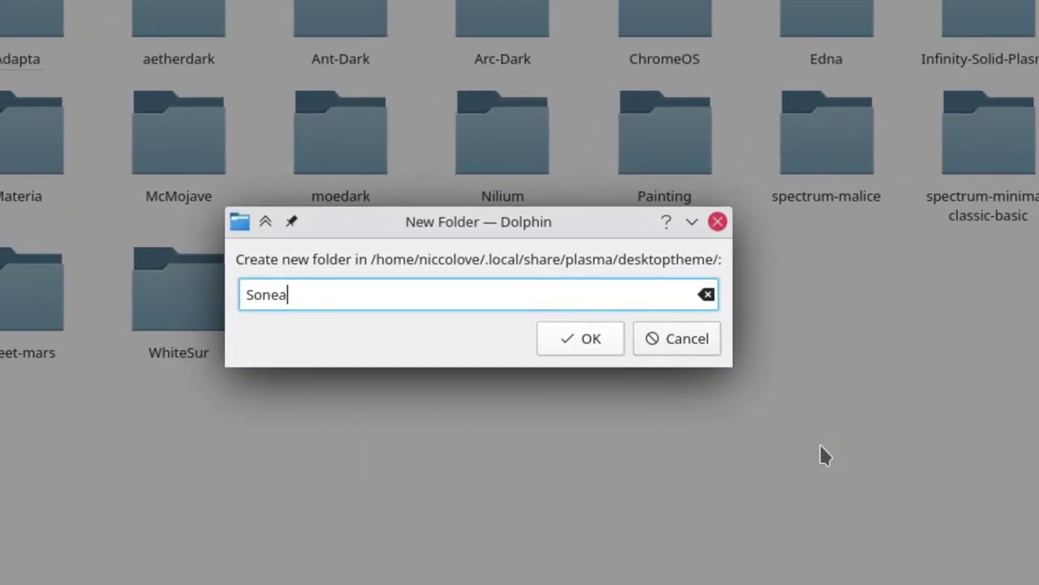
{"action": "key", "text": "Return"}
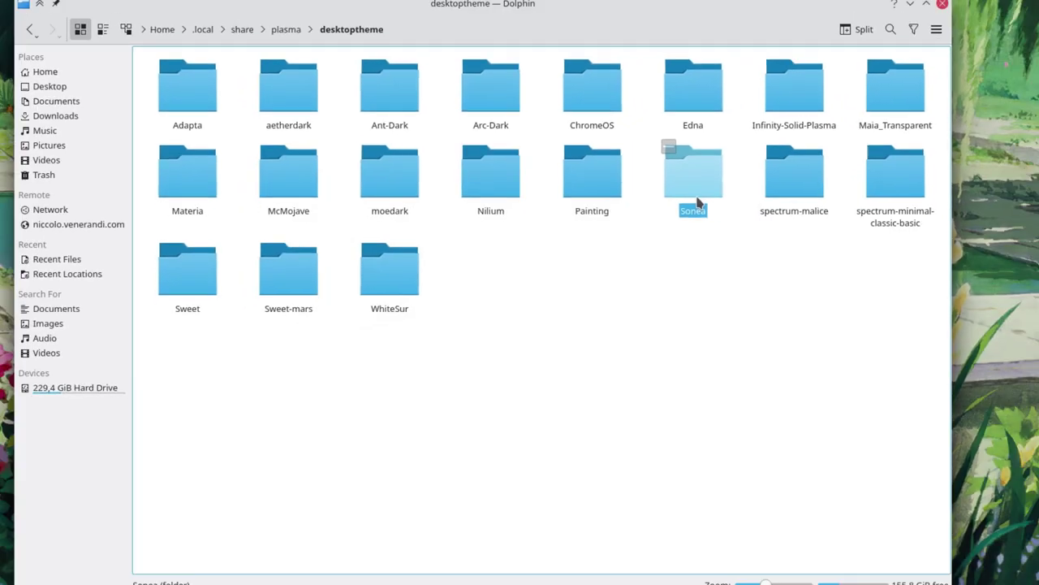
{"action": "double_click", "coordinate": [740, 175]}
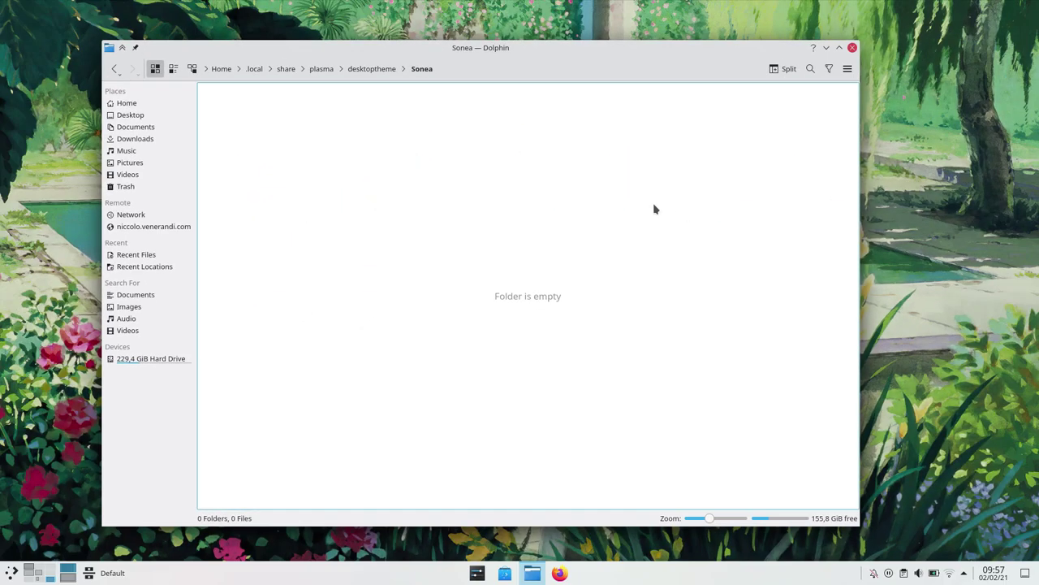
Create an empty metadata.desktop file in Sonea and open it with Kate.
{"action": "right_click", "coordinate": [463, 257]}
{"action": "mouse_move", "coordinate": [464, 257]}
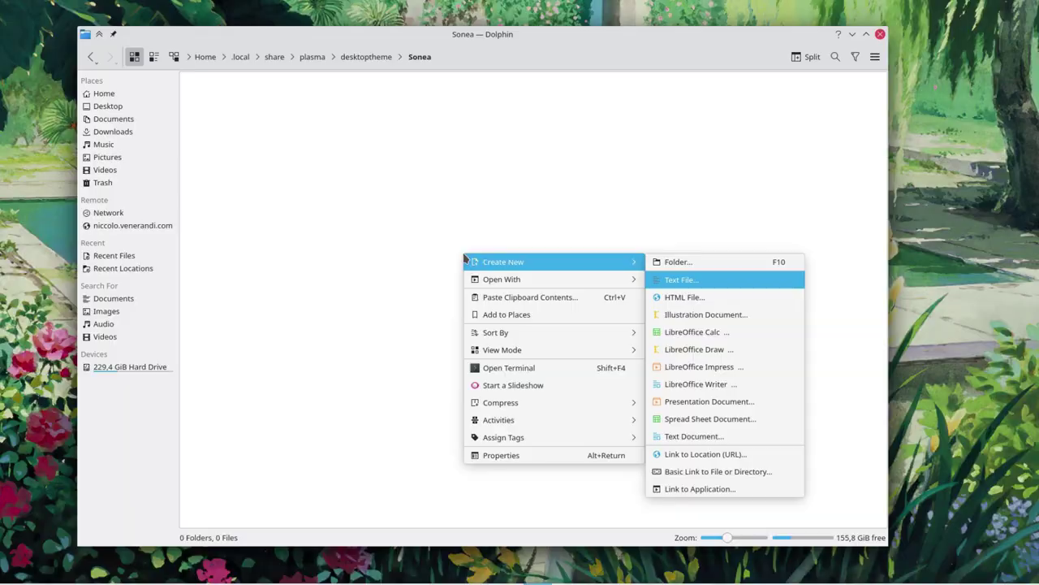
{"action": "key", "text": "Return"}
{"action": "type", "text": "me"}
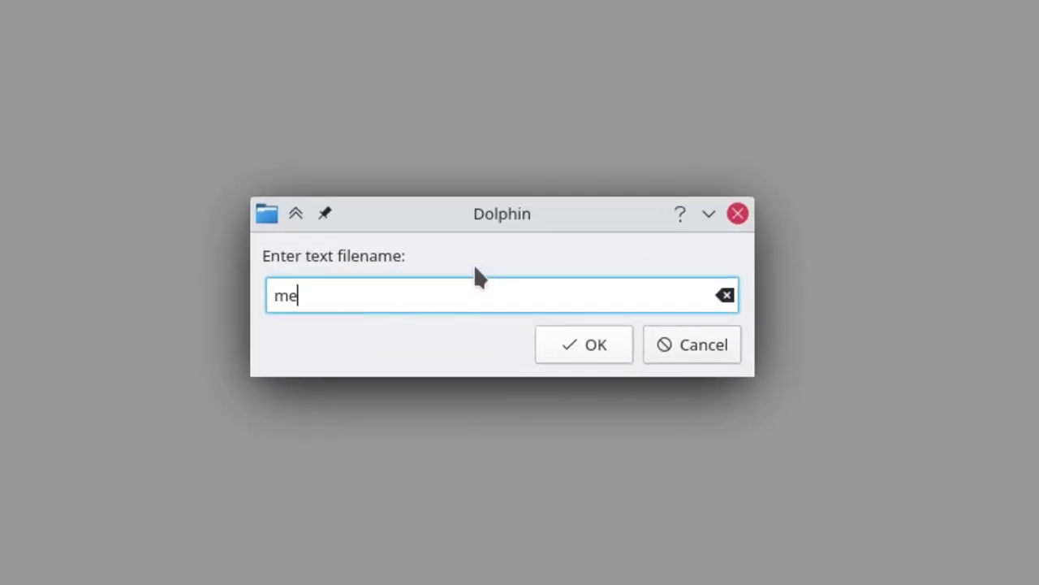
{"action": "type", "text": "tadata.desktop"}
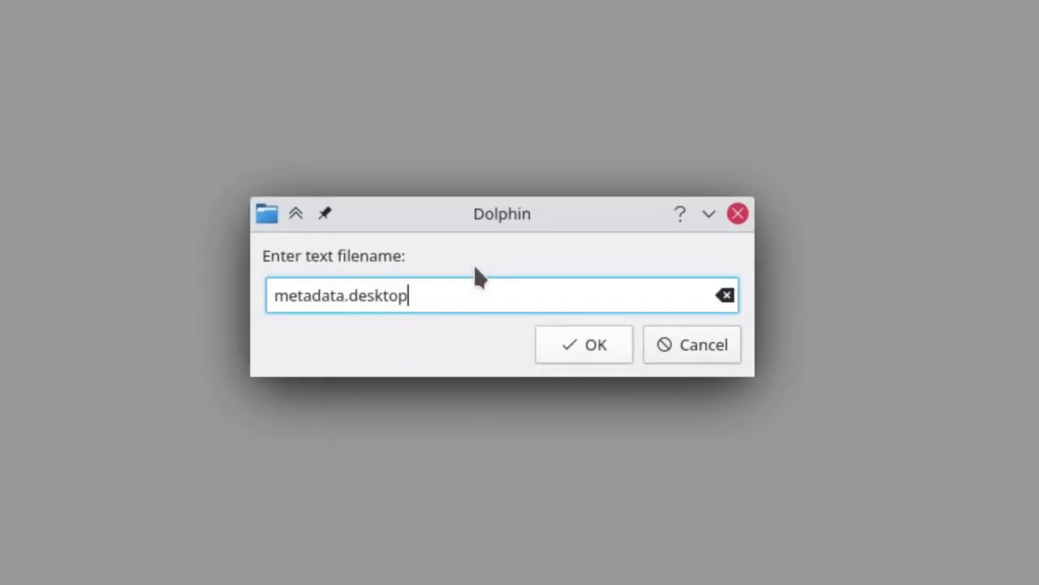
{"action": "key", "text": "Return"}
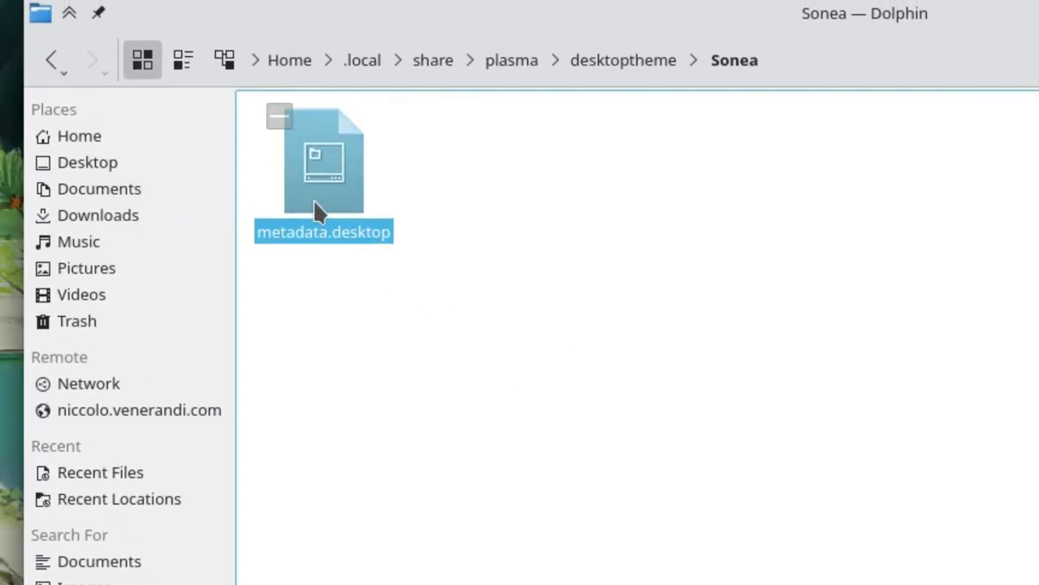
{"action": "right_click", "coordinate": [319, 209]}
{"action": "left_click", "coordinate": [480, 230]}
Start metadata.desktop with a [DesktopEntry] header, Name=Sonea and Comment=Example Theme.
{"action": "key", "text": "Delete"}
{"action": "key", "text": "ctrl+plus"}
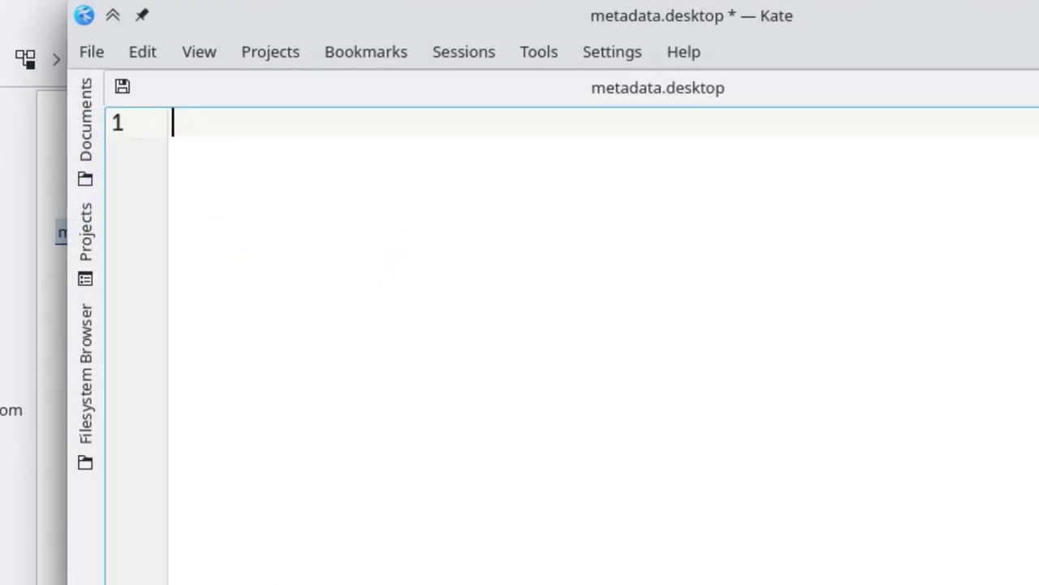
{"action": "type", "text": "[DesktopE"}
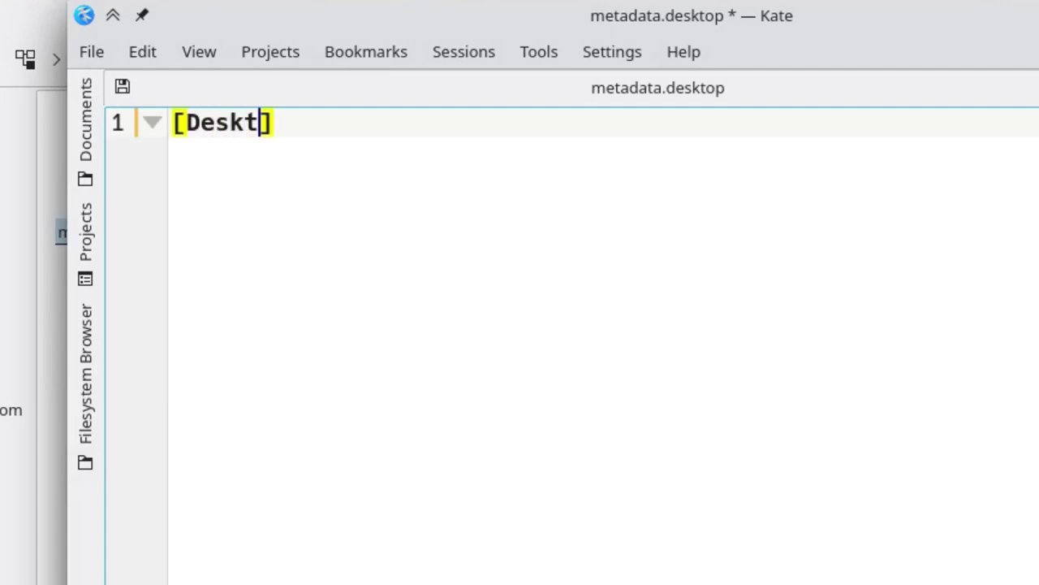
{"action": "type", "text": "ntry]"}
{"action": "key", "text": "Return"}
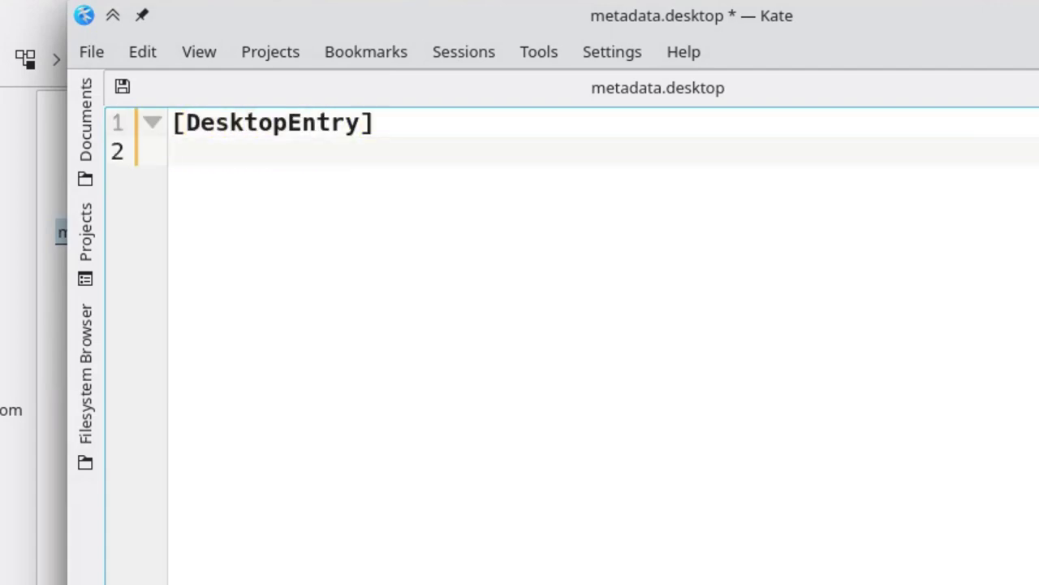
{"action": "type", "text": "Name=Sonea"}
{"action": "key", "text": "Return"}
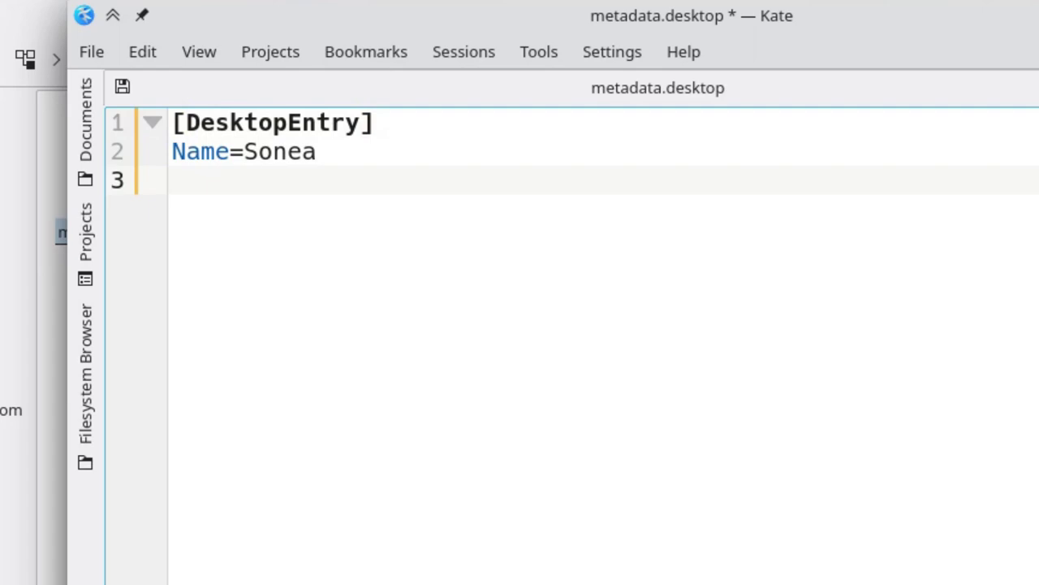
{"action": "type", "text": "Comment=Example"}
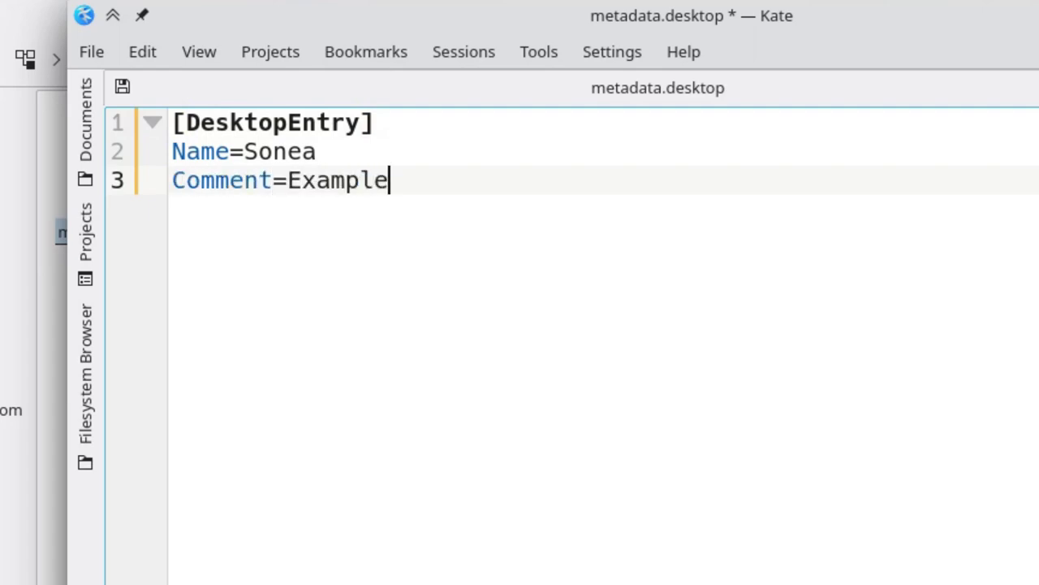
{"action": "type", "text": " Theme"}
{"action": "key", "text": "Return"}
{"action": "key", "text": "Return"}
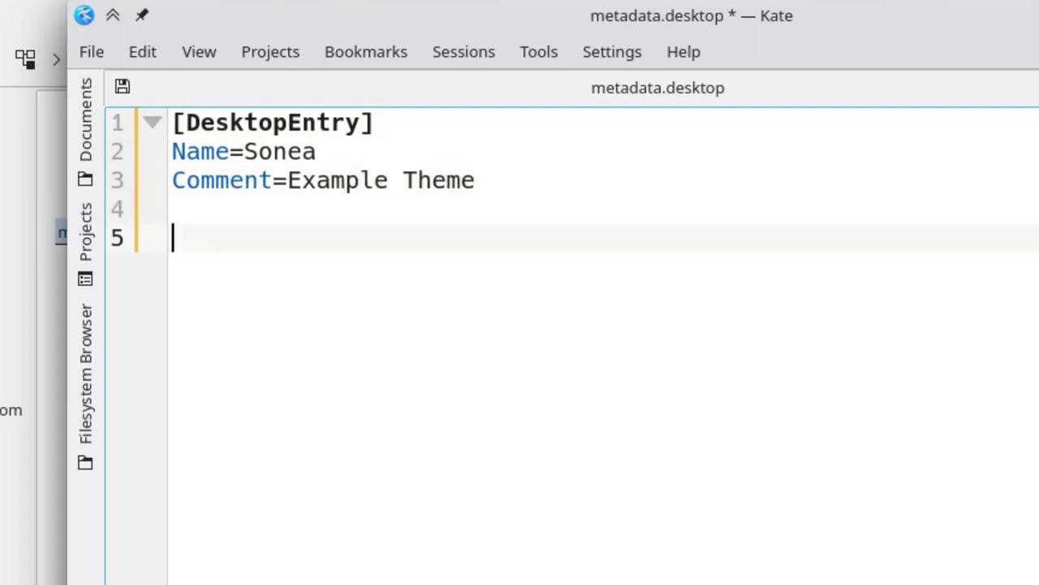
Add the plugin author's name and e-mail address entries.
{"action": "type", "text": "X-KDE_"}
{"action": "type", "text": "Plu"}
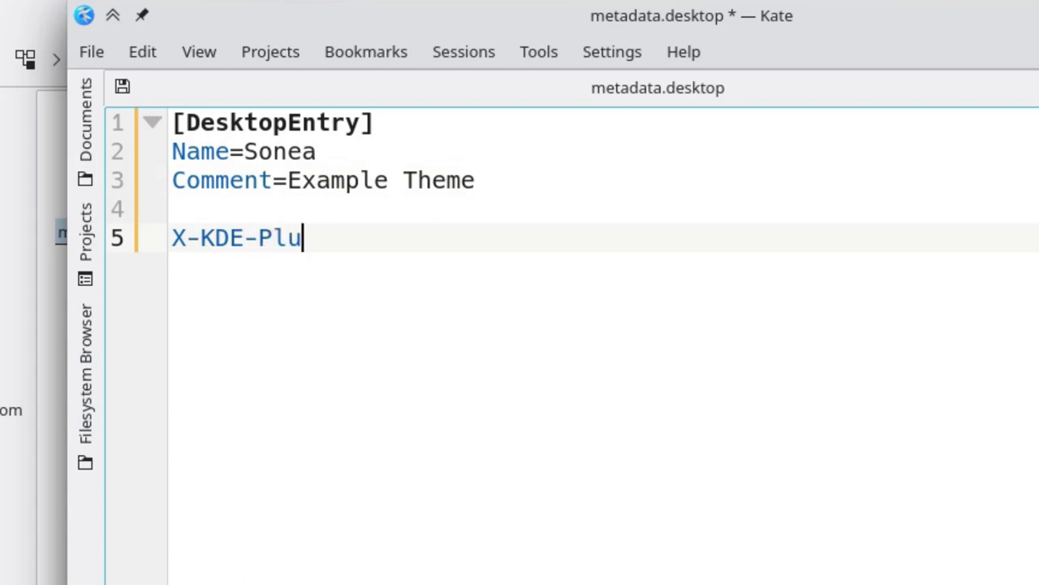
{"action": "type", "text": "ginInfo-Author"}
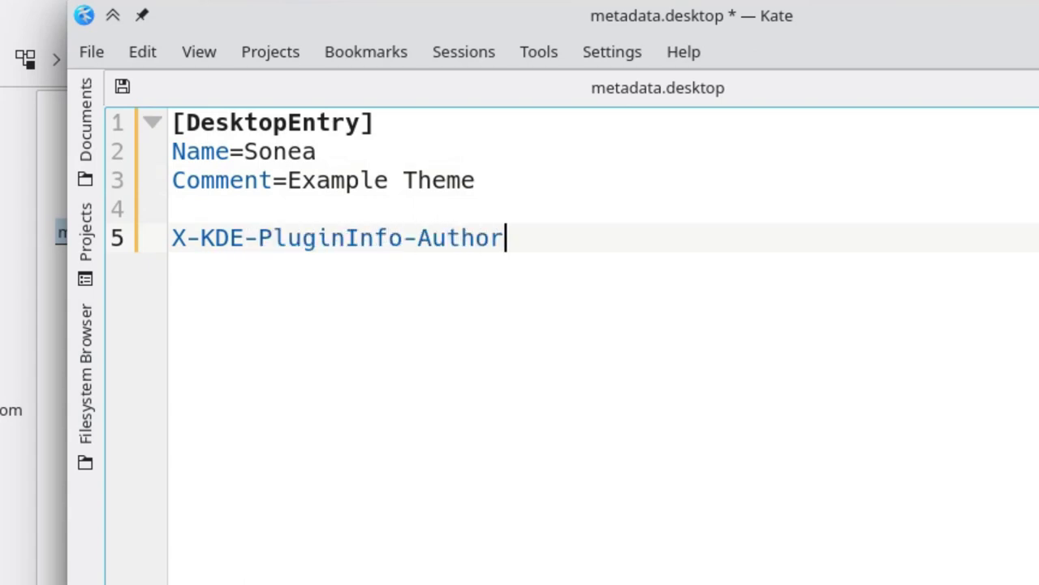
{"action": "type", "text": "=Niccolò Venerandi"}
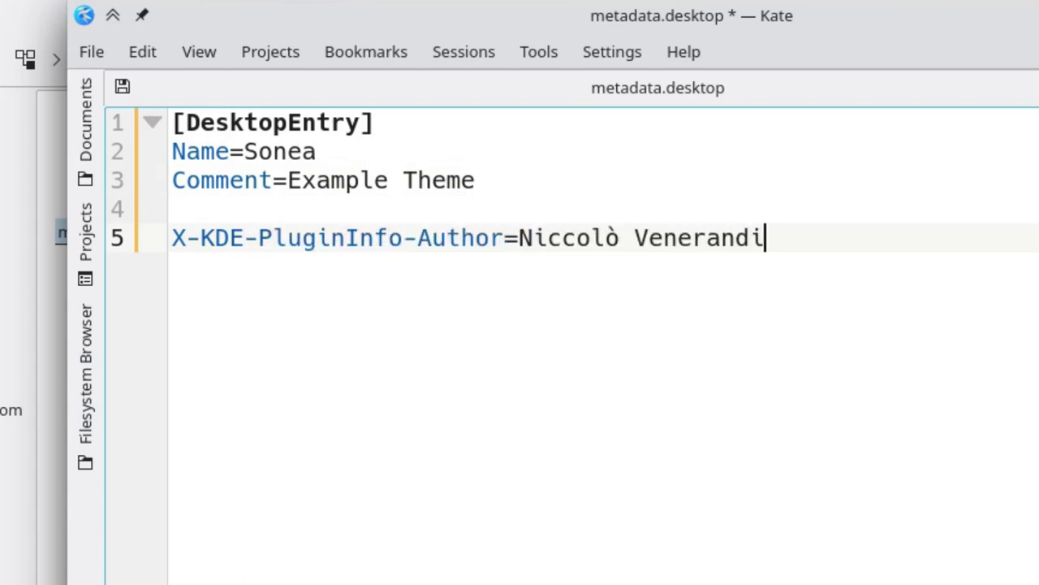
{"action": "key", "text": "Return"}
{"action": "type", "text": "X-KDE-PluginInfo-"}
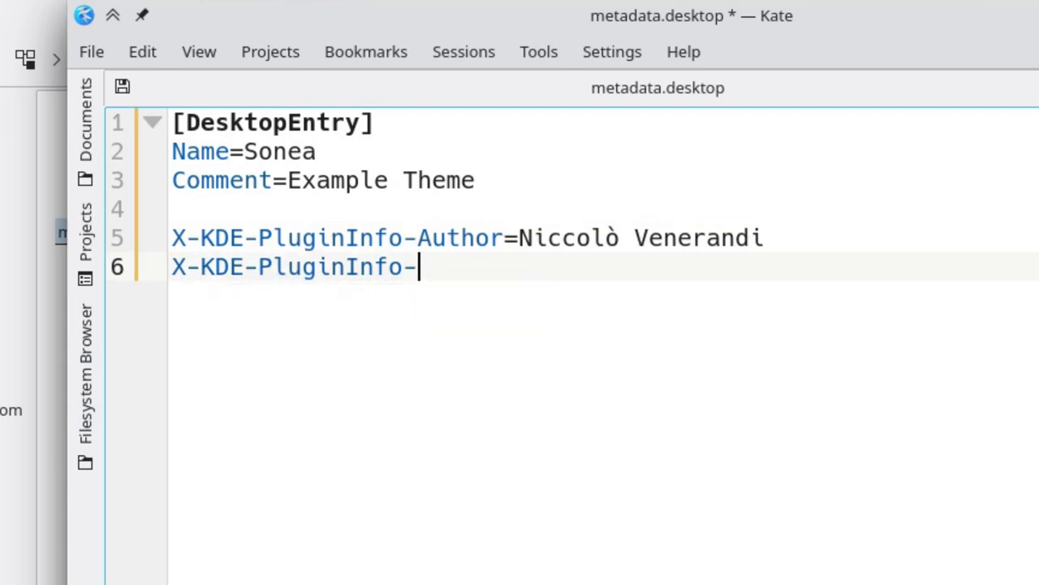
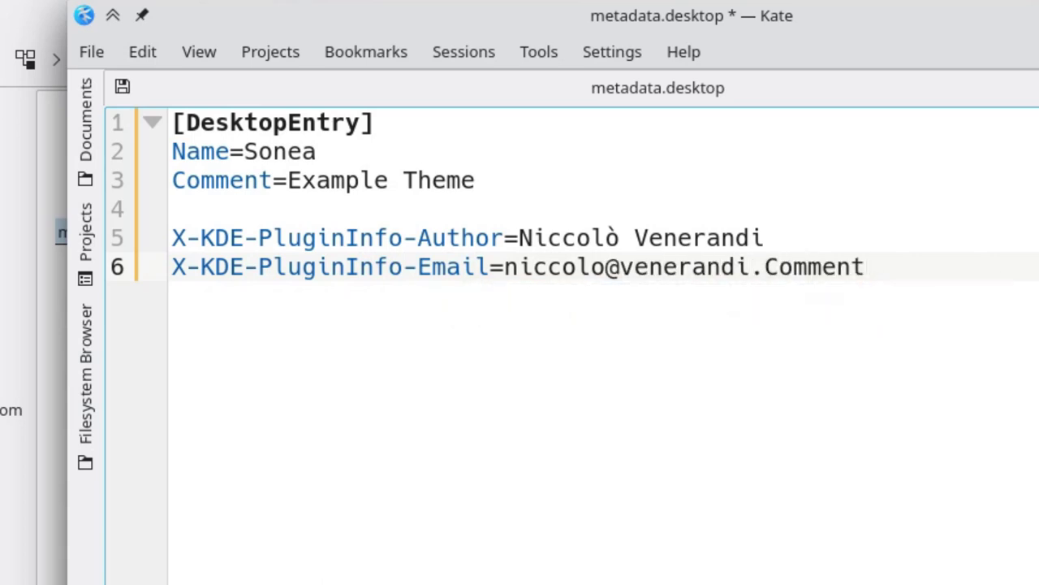
{"action": "key", "text": "Escape"}
Add X-KDE-PluginInfo-Name=Sonea, Version=0.1 and License=cc0 entries.
{"action": "key", "text": "Return"}
{"action": "type", "text": "X-KDE"}
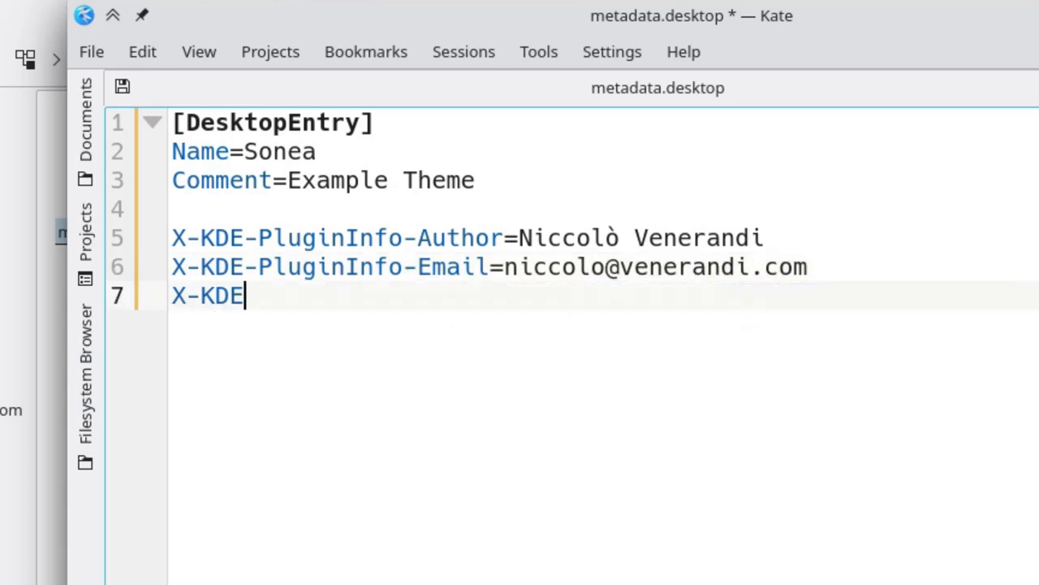
{"action": "type", "text": "-PluginInfo-"}
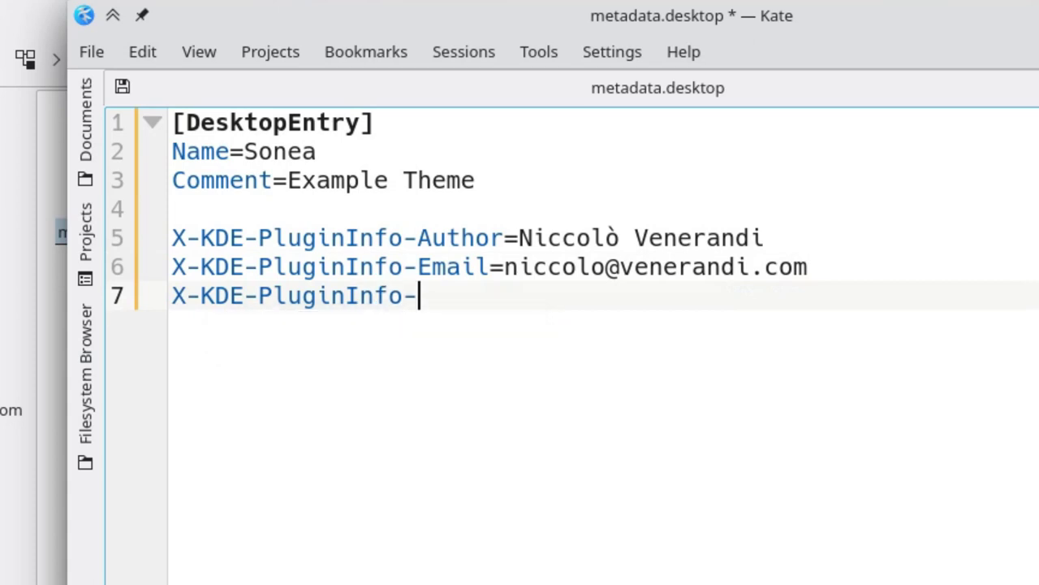
{"action": "type", "text": "Name=Sonea"}
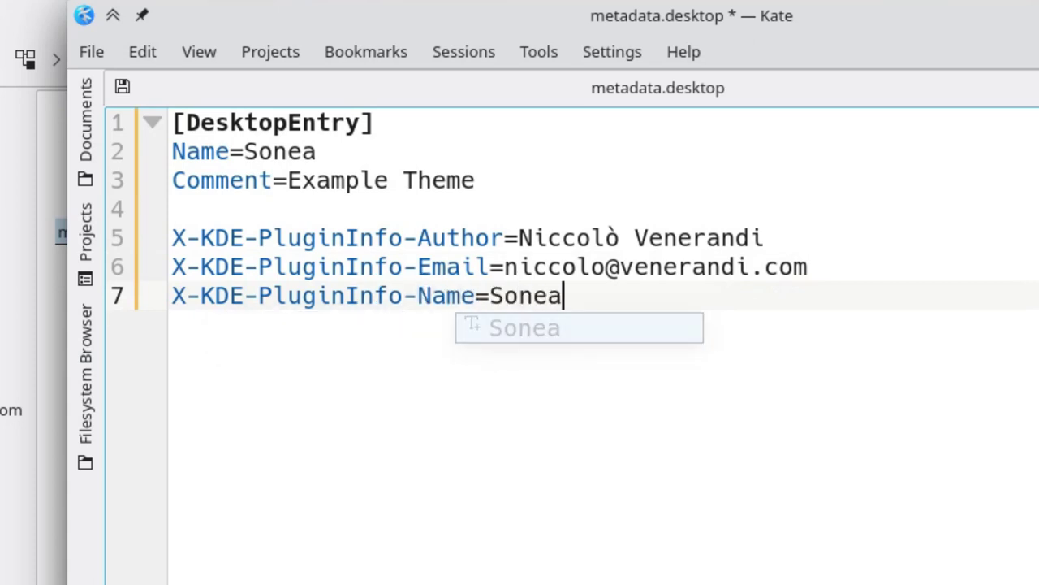
{"action": "key", "text": "Escape"}
{"action": "key", "text": "Return"}
{"action": "type", "text": "X-KDE-P"}
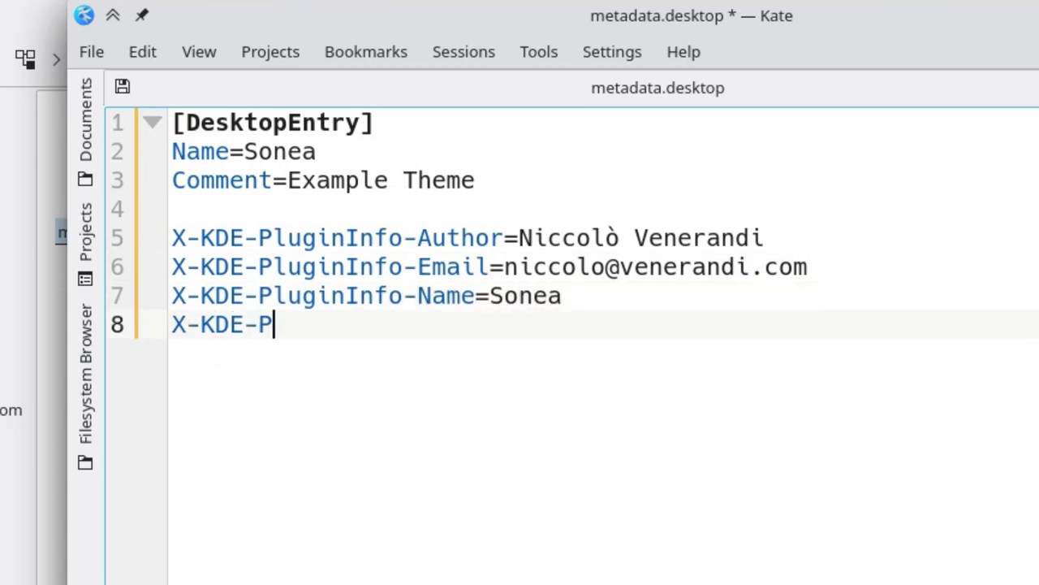
{"action": "type", "text": "luginInfo-"}
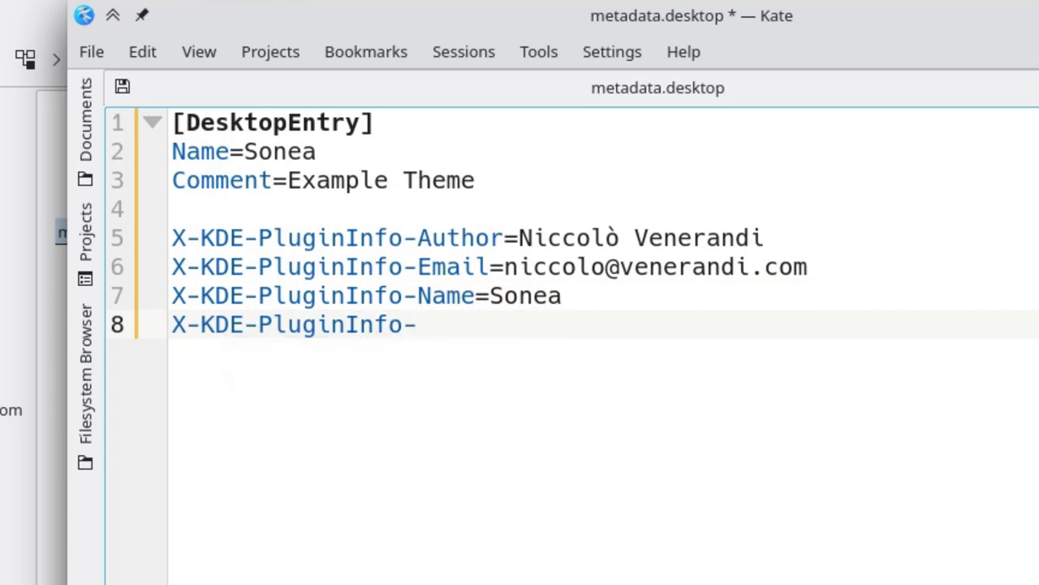
{"action": "type", "text": "Version"}
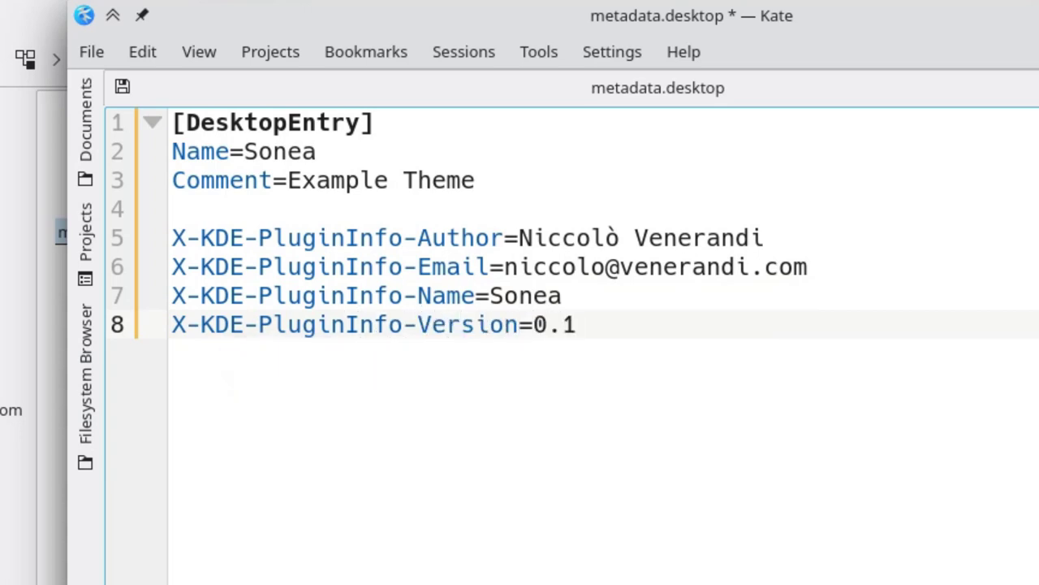
{"action": "type", "text": "=0.1"}
{"action": "key", "text": "Return"}
{"action": "type", "text": "X-KDE-"}
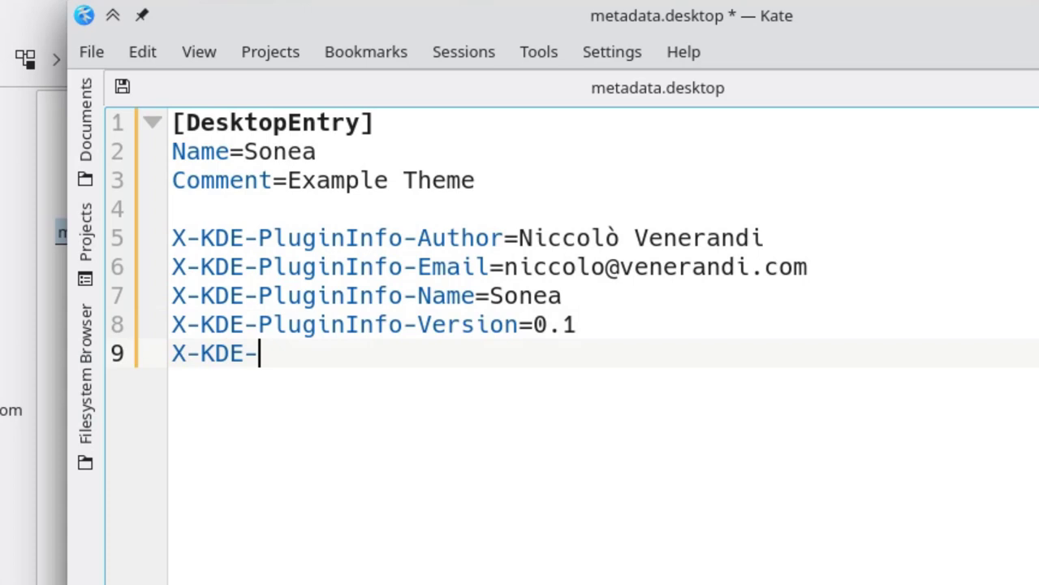
{"action": "type", "text": "PluginInfo-Lice"}
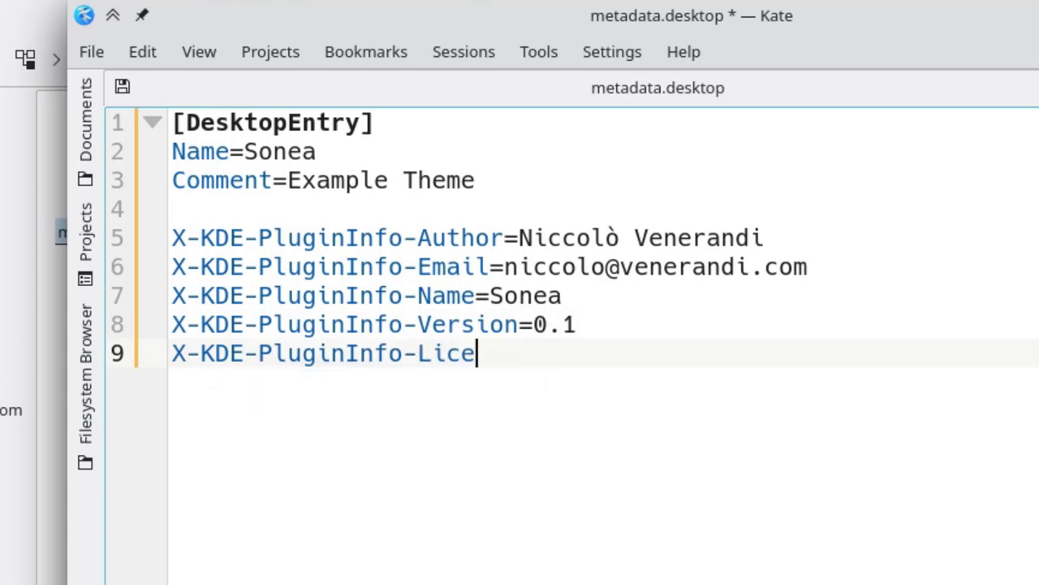
{"action": "type", "text": "nse=cc0"}
{"action": "key", "text": "Return"}
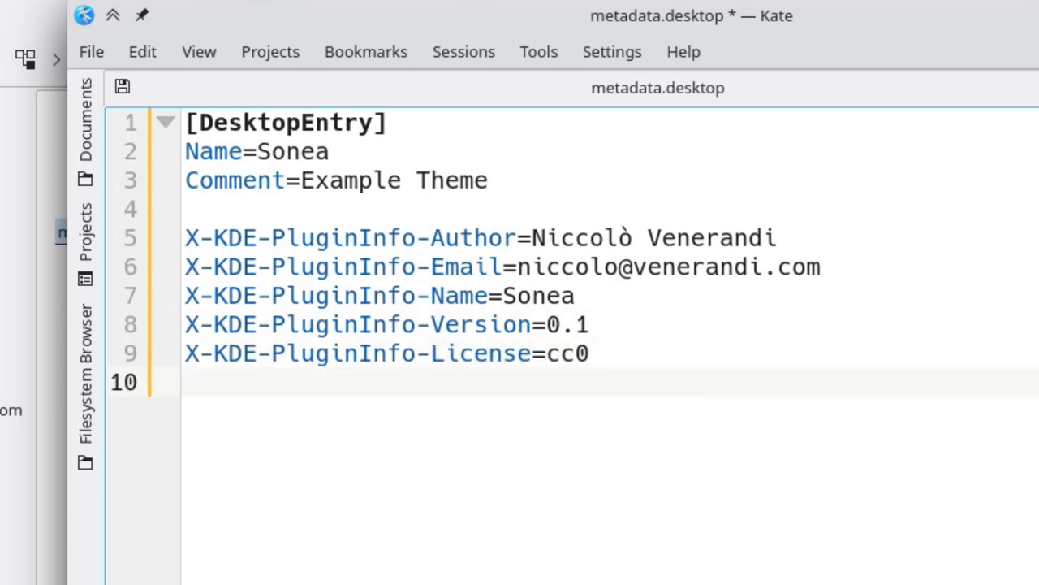
{"action": "key", "text": "Return"}
Add X-Plasma-API=5.0 followed by a [ContrastEffect] section header.
{"action": "type", "text": "X-Plasma"}
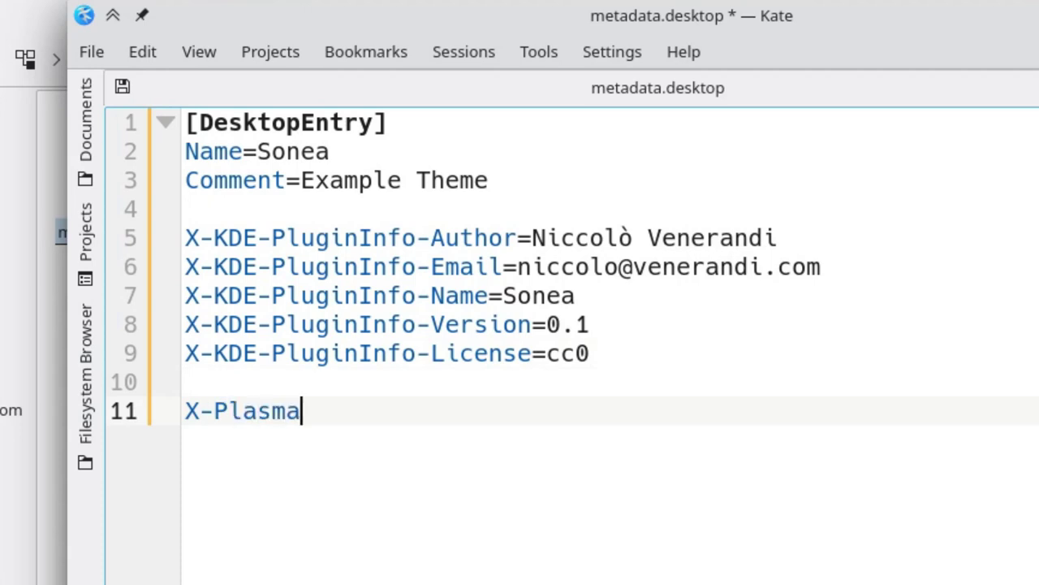
{"action": "type", "text": "-API=5.0"}
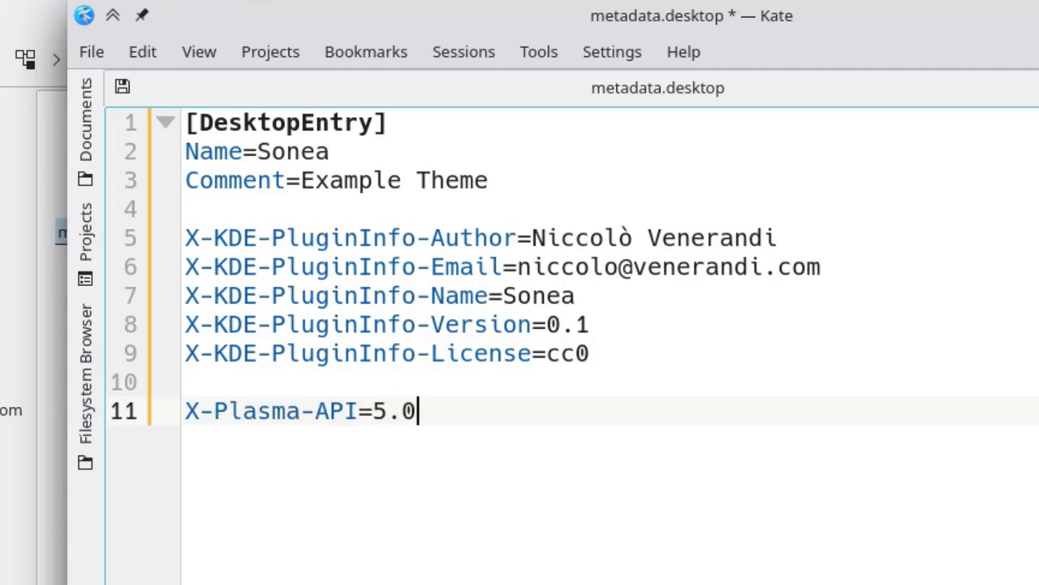
{"action": "key", "text": "Return"}
{"action": "key", "text": "Return"}
{"action": "type", "text": "["}
{"action": "type", "text": "ContrastEff"}
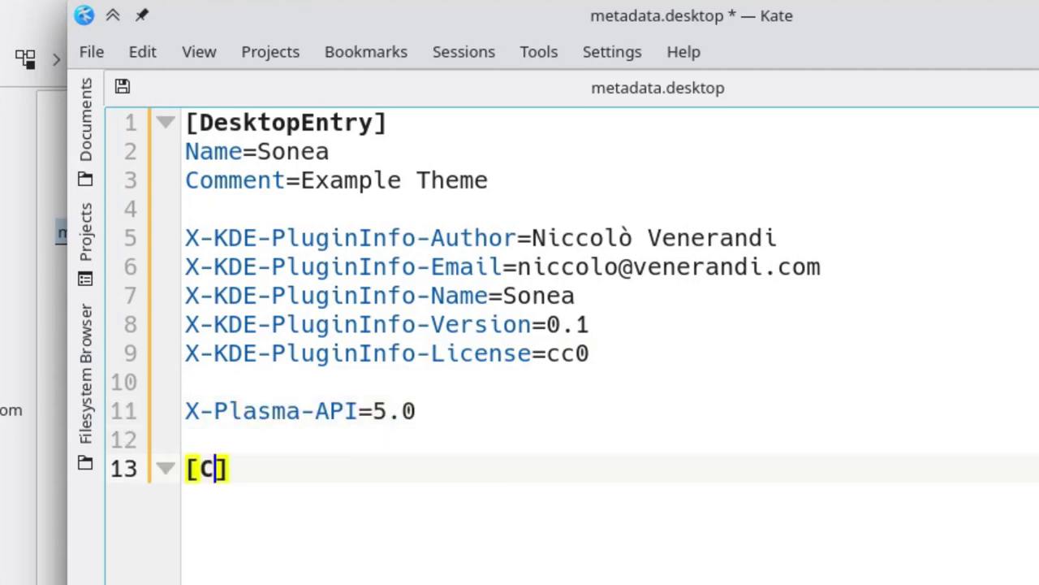
{"action": "type", "text": "ect"}
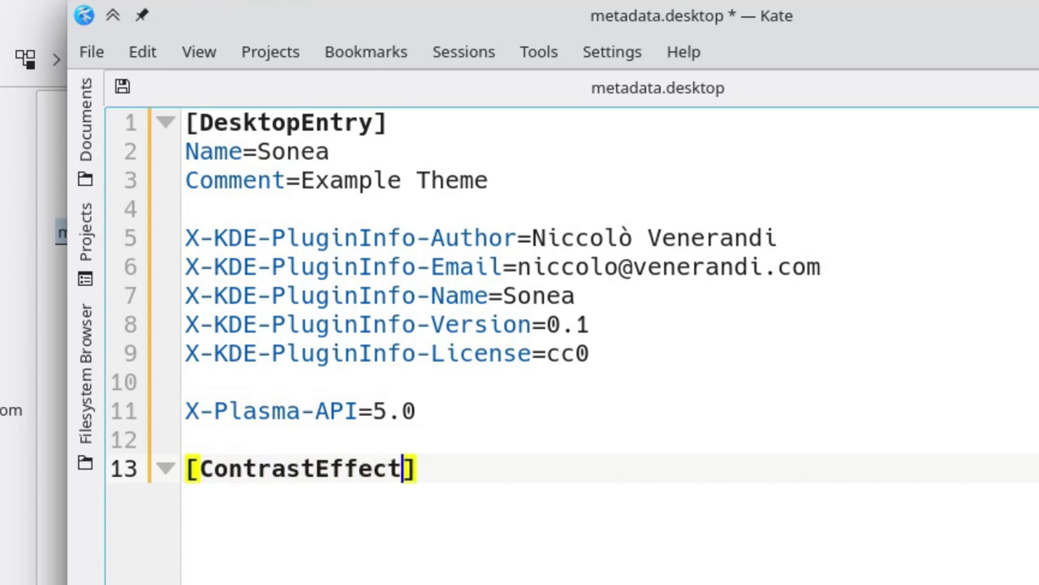
{"action": "key", "text": "End"}
{"action": "key", "text": "Return"}
Under [ContrastEffect], set enabled=true, contrast=0.25, intensity=1.1 and begin saturation=.
{"action": "type", "text": "enabled"}
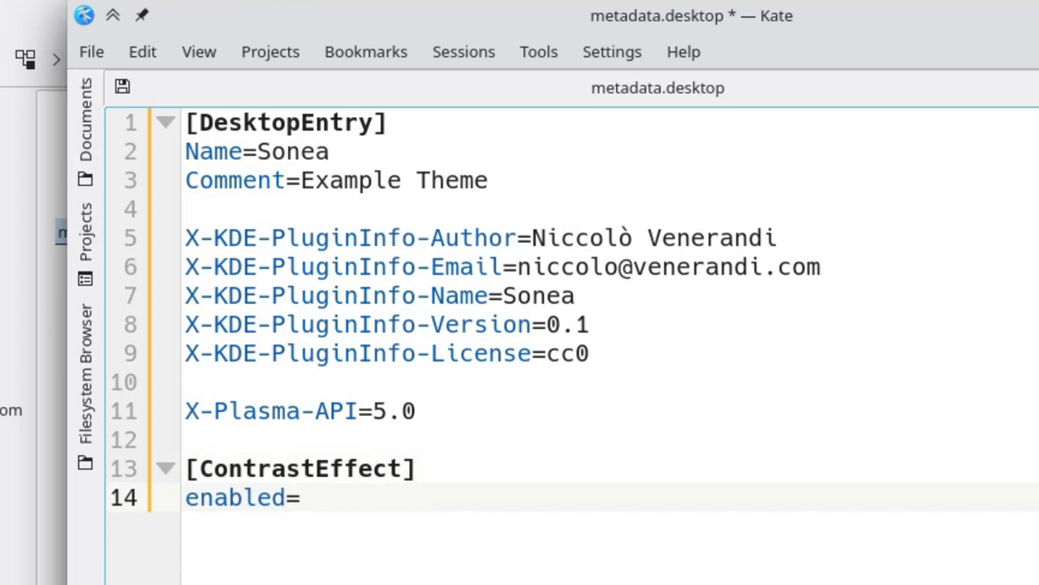
{"action": "type", "text": "=true"}
{"action": "key", "text": "Return"}
{"action": "type", "text": "cont"}
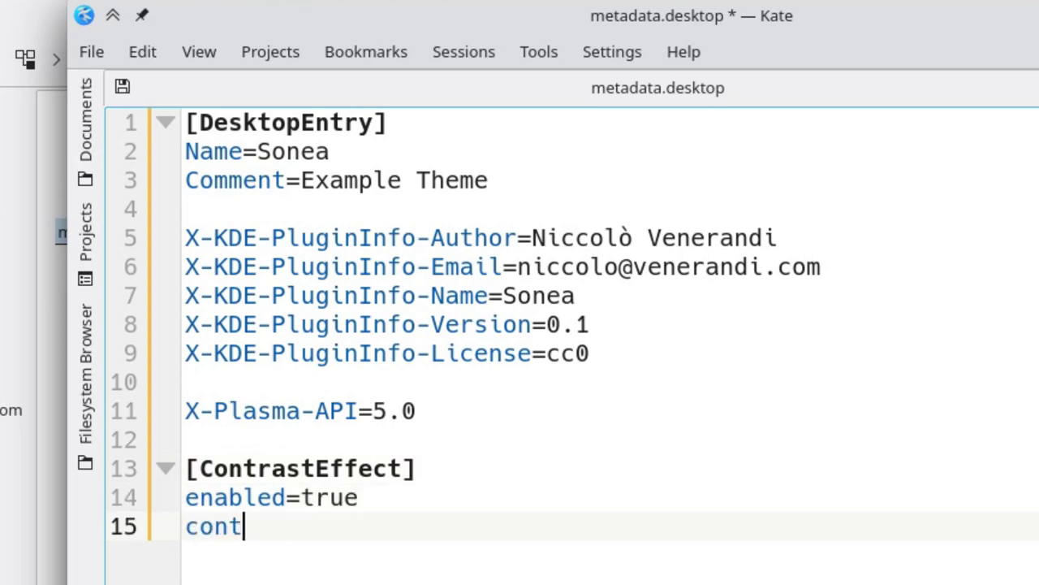
{"action": "type", "text": "rast=0.25"}
{"action": "key", "text": "Return"}
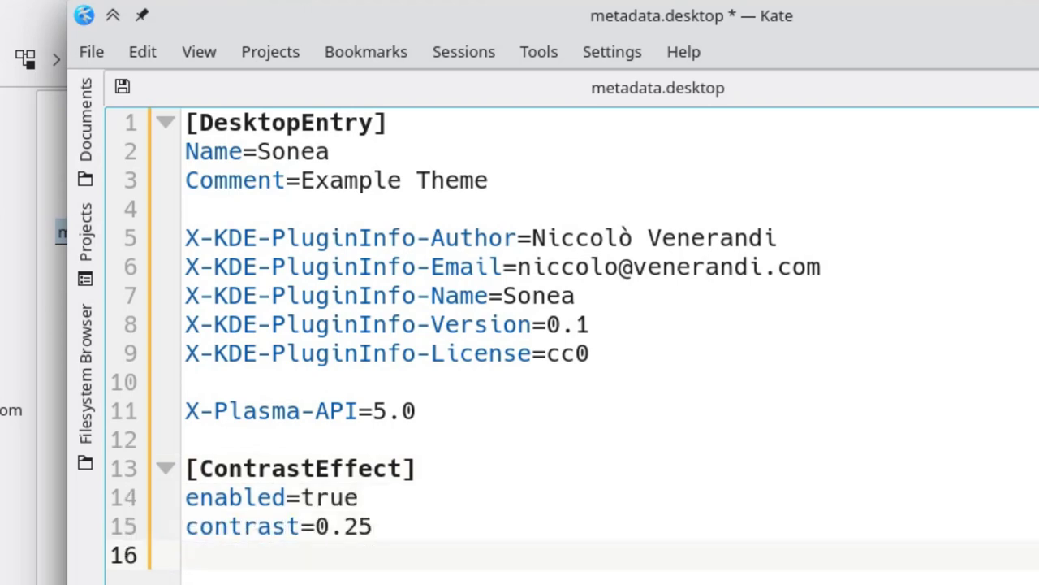
{"action": "type", "text": "intensity=1.1"}
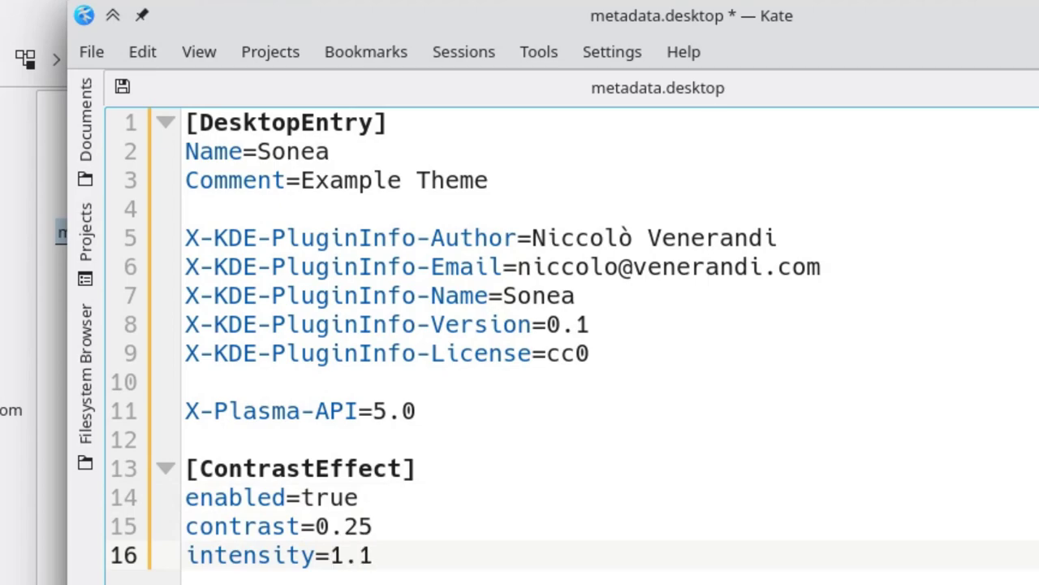
{"action": "key", "text": "Return"}
{"action": "type", "text": "saturation="}
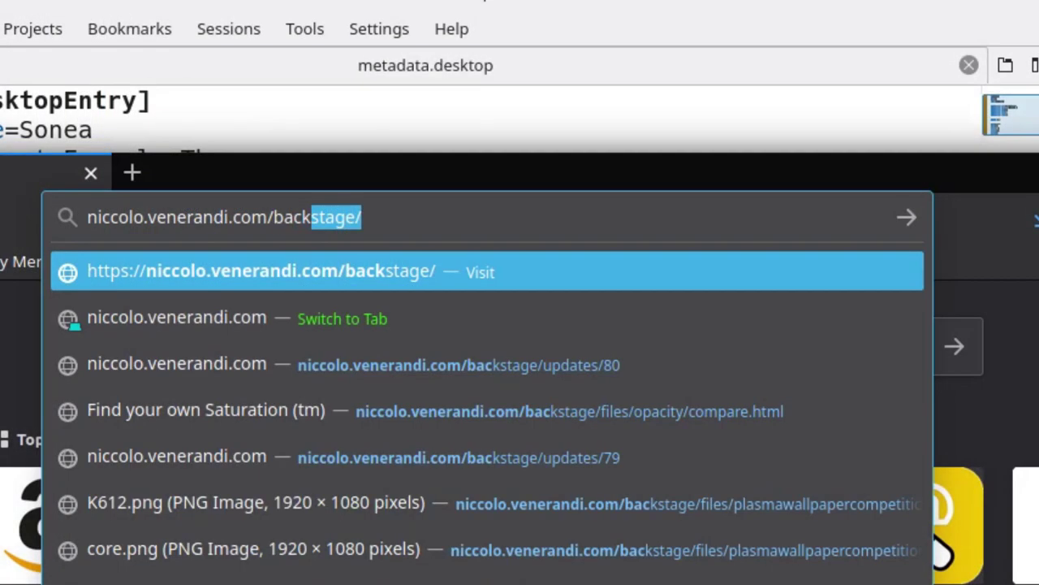
Load the backstage/files/ownopacity/main.html opacity test page in Firefox.
{"action": "type", "text": "stage/fi"}
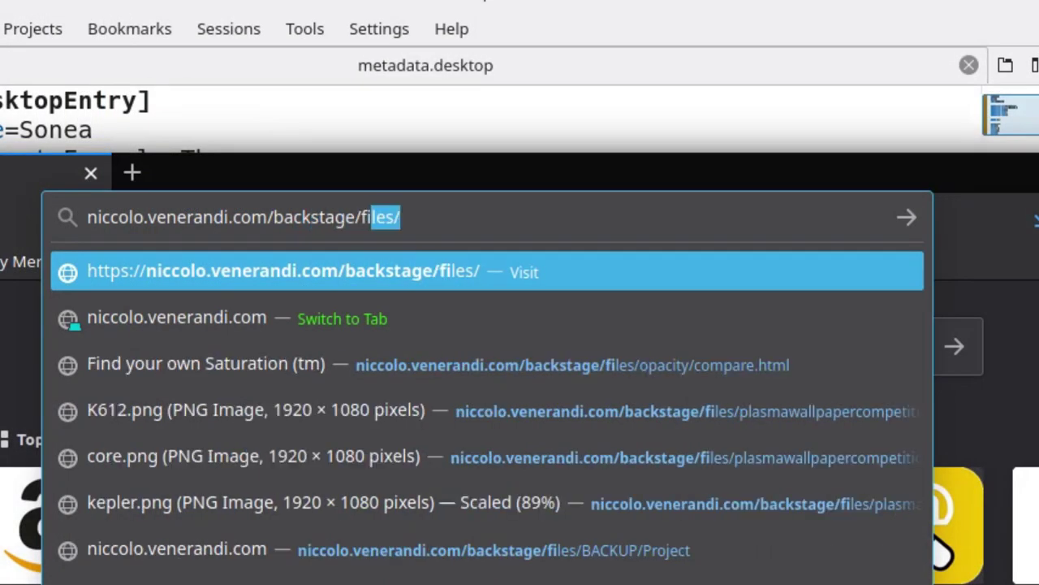
{"action": "key", "text": "Right"}
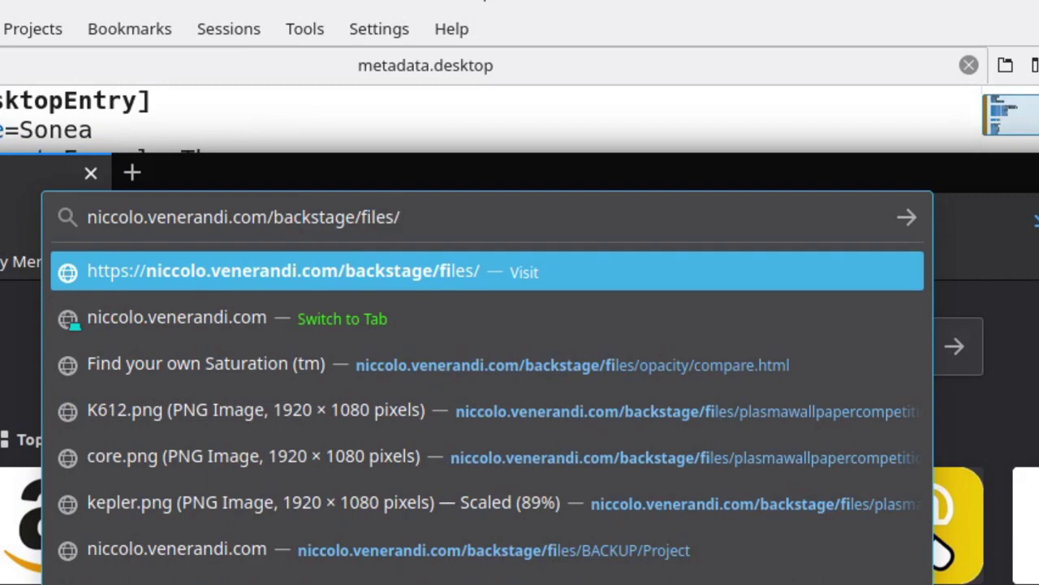
{"action": "type", "text": "ownopacity/"}
{"action": "key", "text": "Right"}
{"action": "type", "text": "ma"}
{"action": "key", "text": "Return"}
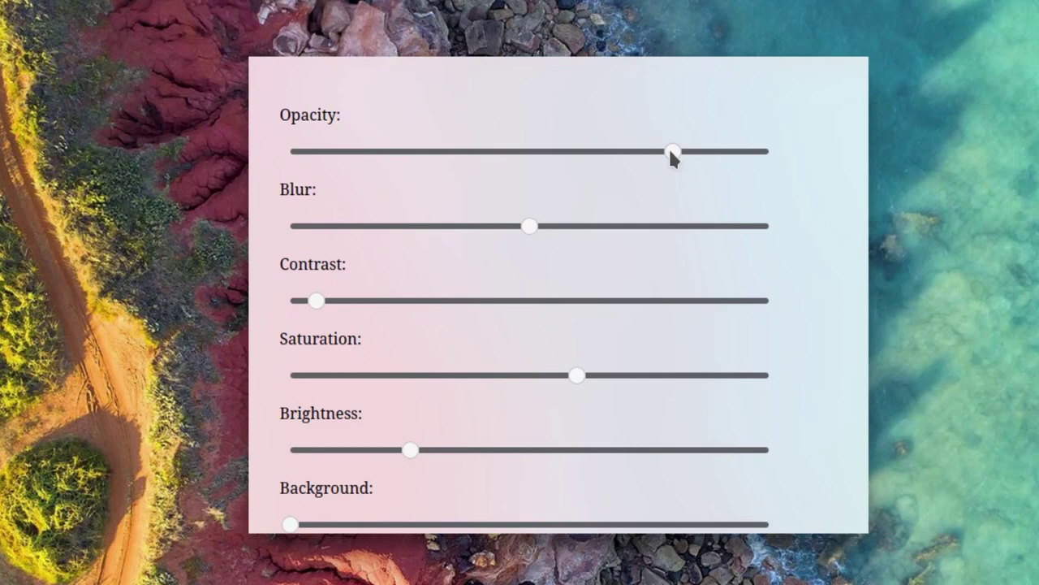
Adjust the opacity, contrast, saturation and brightness sliders to preview the panel tint.
{"action": "left_click_drag", "start_coordinate": [653, 151], "coordinate": [548, 178]}
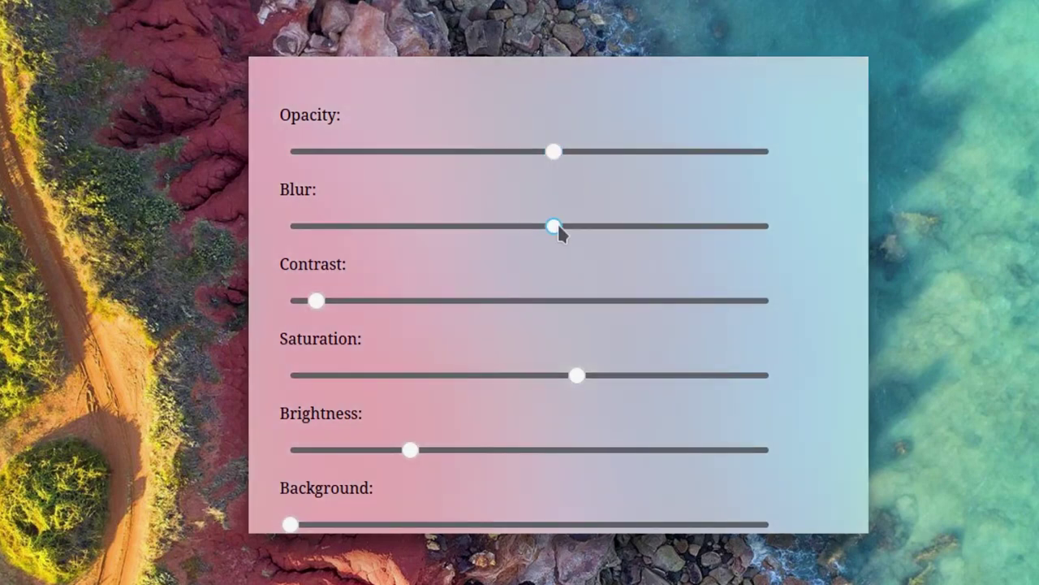
{"action": "left_click_drag", "start_coordinate": [318, 299], "coordinate": [311, 301]}
{"action": "left_click_drag", "start_coordinate": [575, 375], "coordinate": [661, 374]}
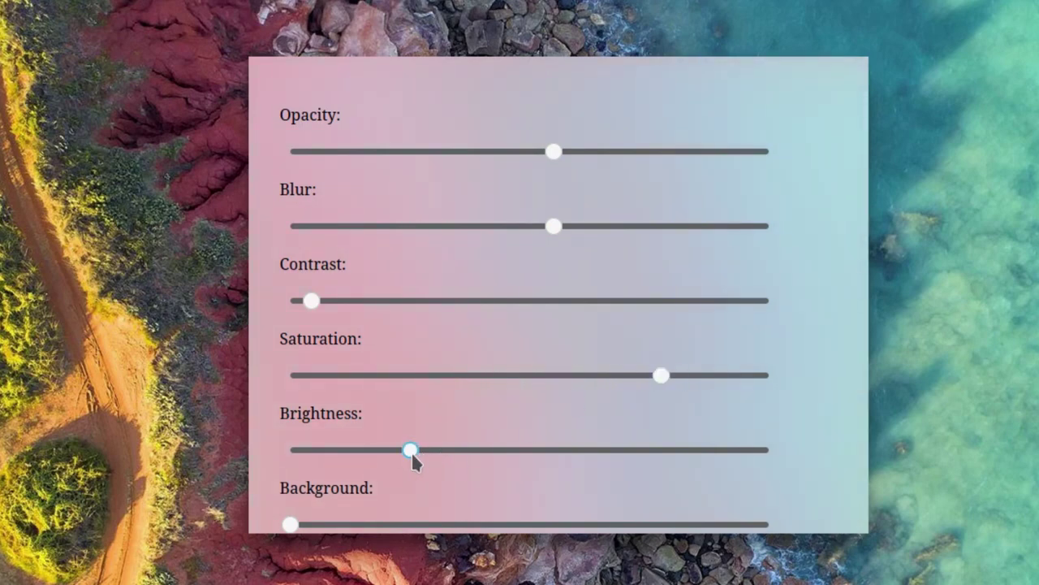
{"action": "left_click_drag", "start_coordinate": [411, 451], "coordinate": [494, 463]}
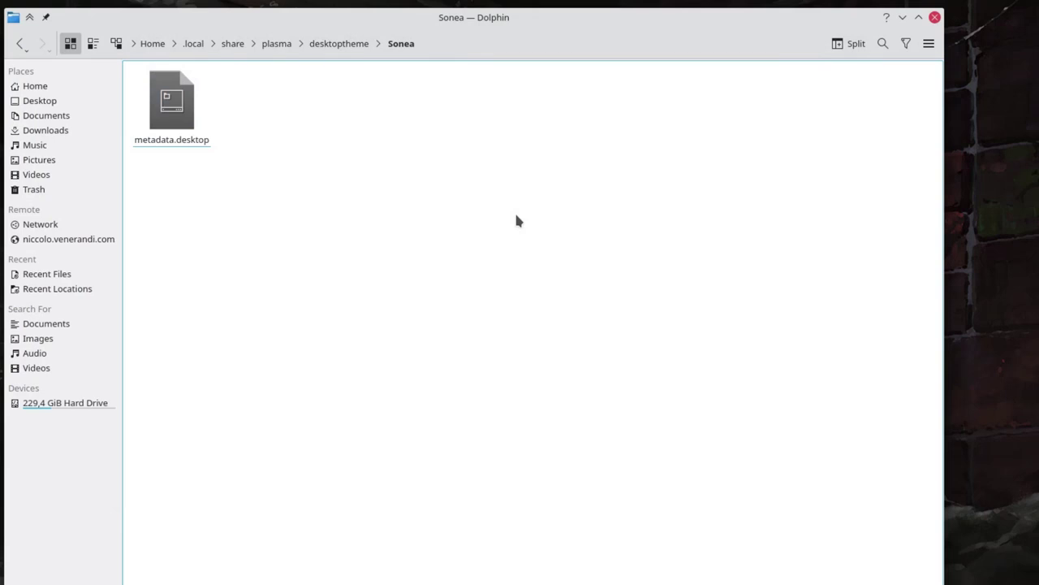
Create a dialogs folder inside Sonea.
{"action": "right_click", "coordinate": [516, 219]}
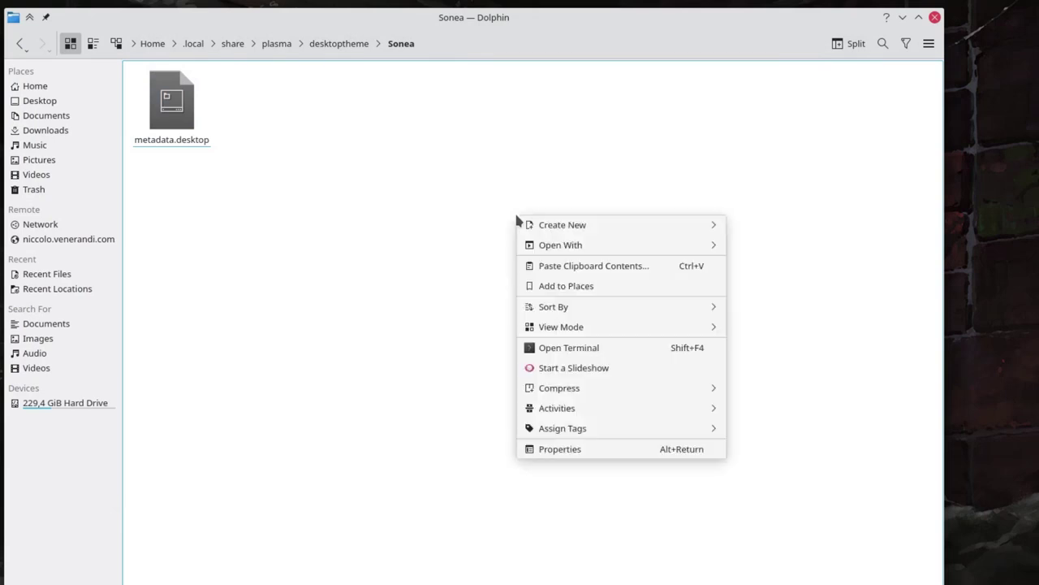
{"action": "key", "text": "Down"}
{"action": "key", "text": "Right"}
{"action": "key", "text": "Return"}
{"action": "type", "text": "dia"}
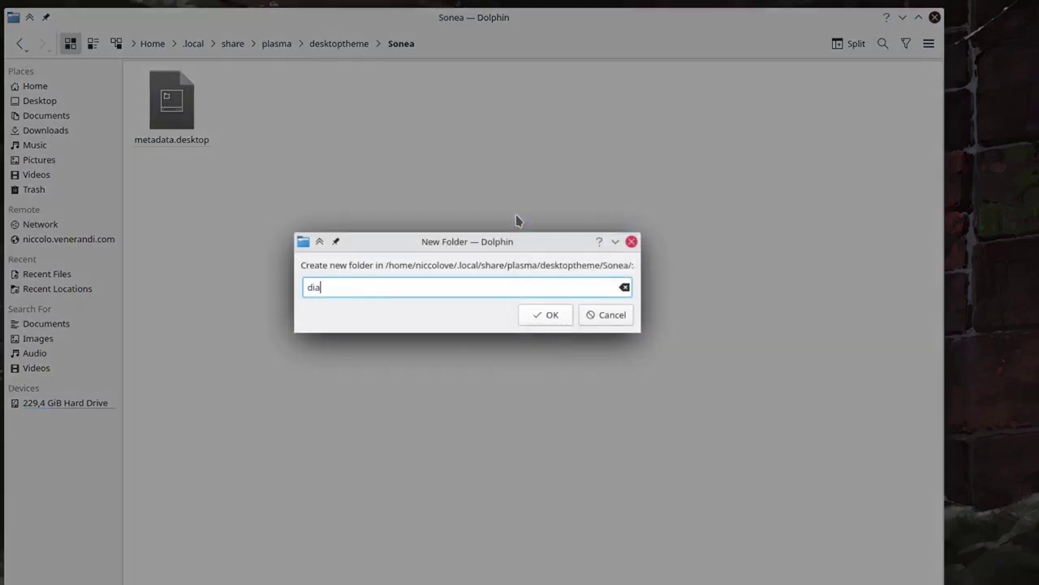
{"action": "key", "text": "Return"}
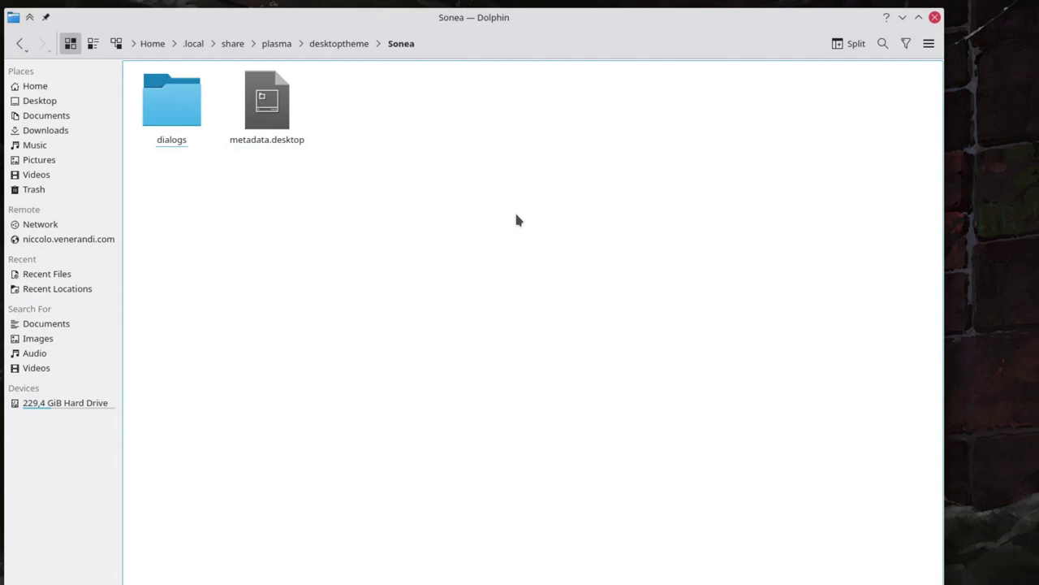
Create an icons folder inside Sonea.
{"action": "right_click", "coordinate": [516, 219]}
{"action": "key", "text": "Down"}
{"action": "key", "text": "Right"}
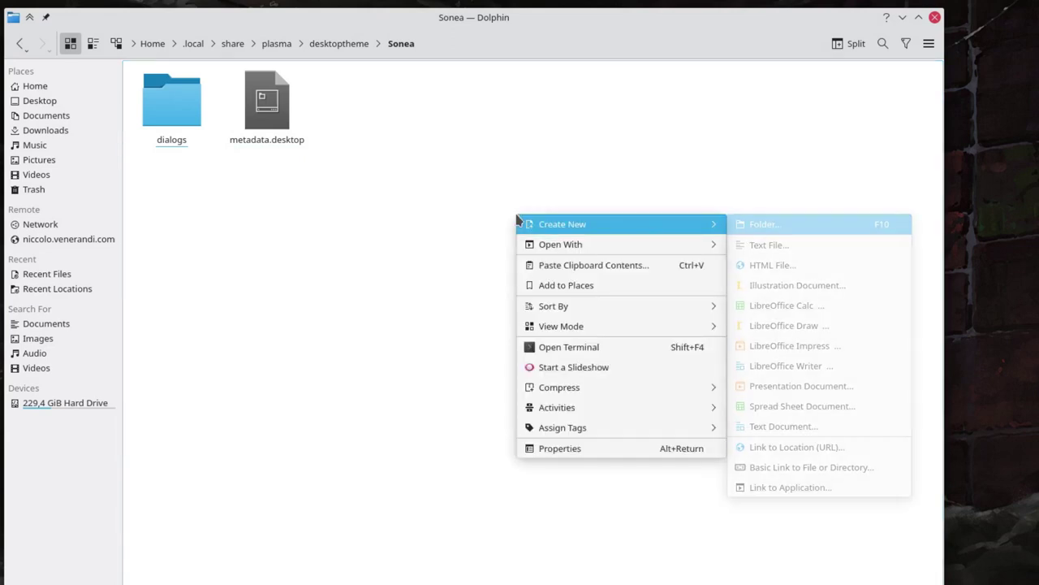
{"action": "key", "text": "Return"}
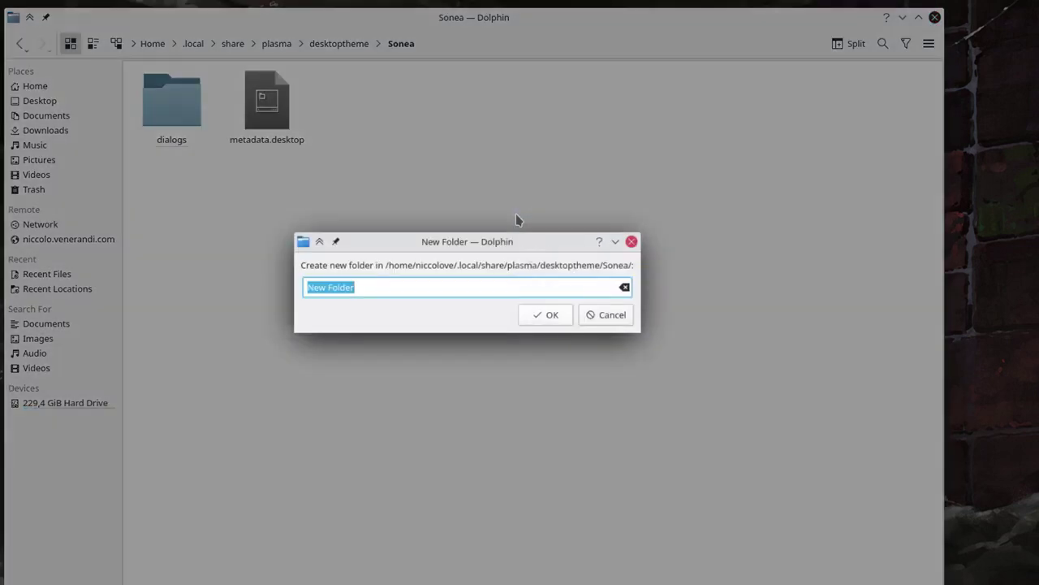
{"action": "type", "text": "icons"}
{"action": "key", "text": "Return"}
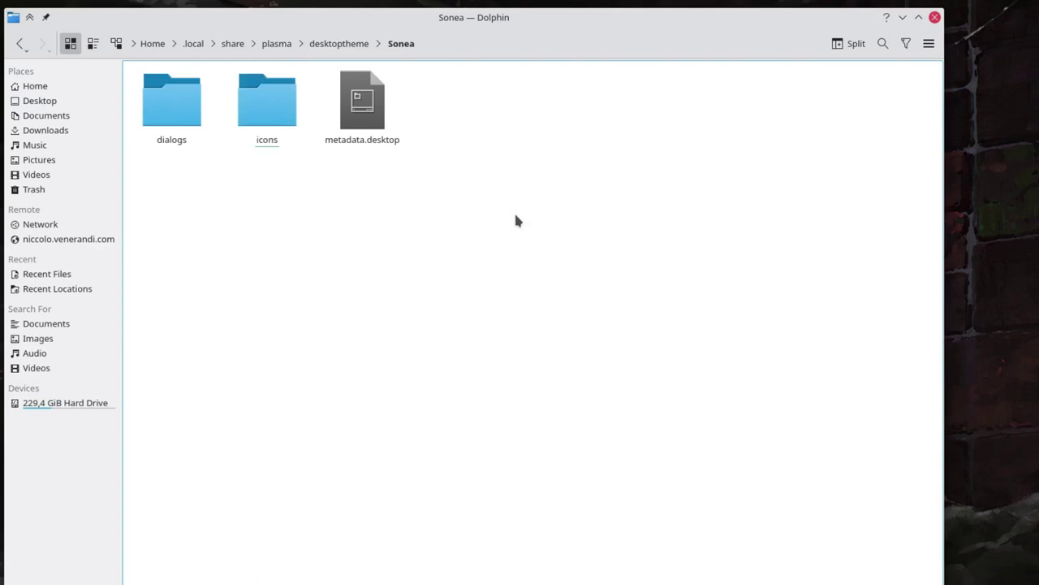
Create a widgets folder inside Sonea.
{"action": "right_click", "coordinate": [516, 219]}
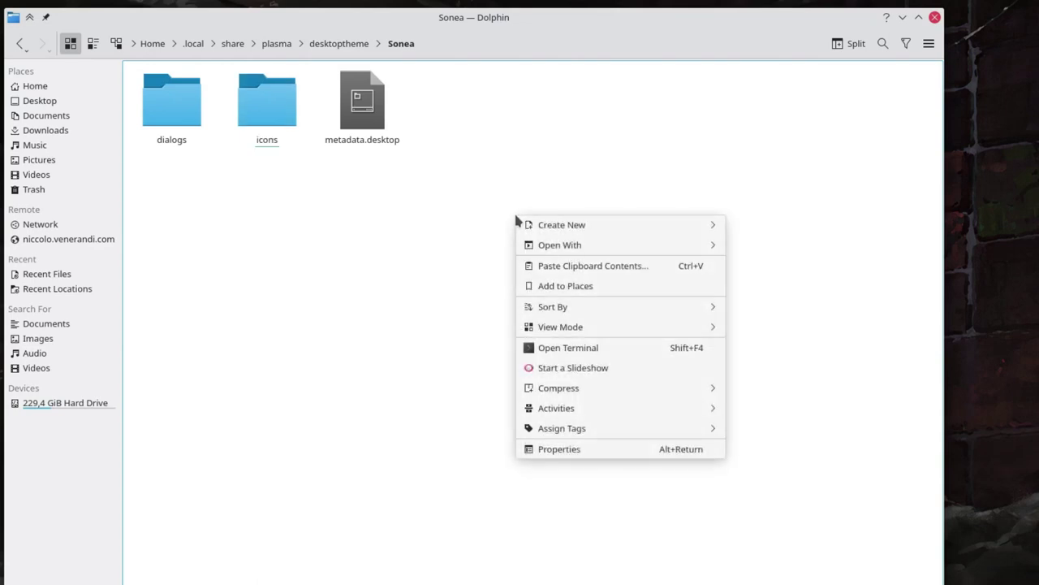
{"action": "key", "text": "Right"}
{"action": "key", "text": "Return"}
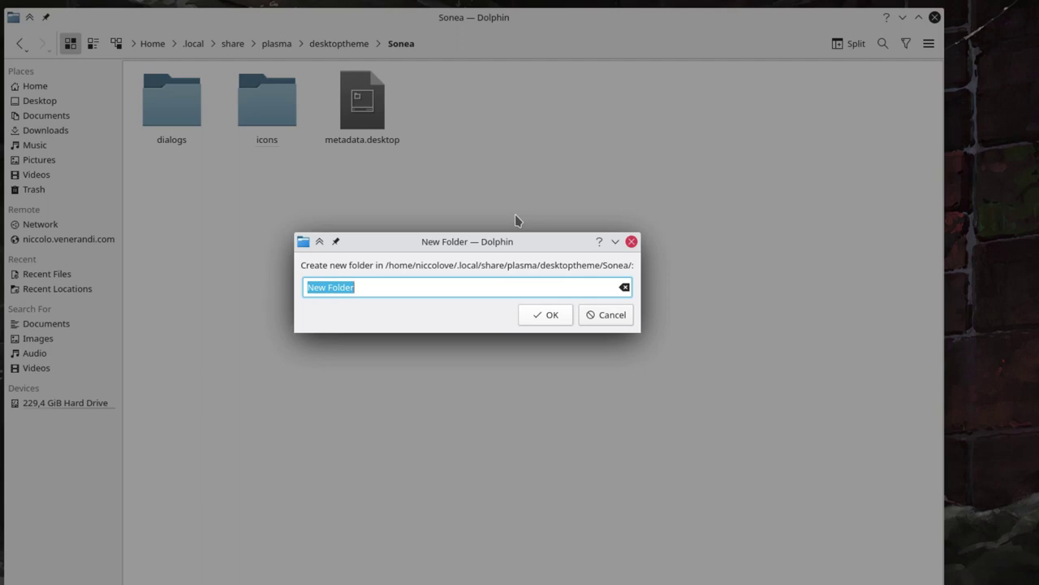
{"action": "type", "text": "widge"}
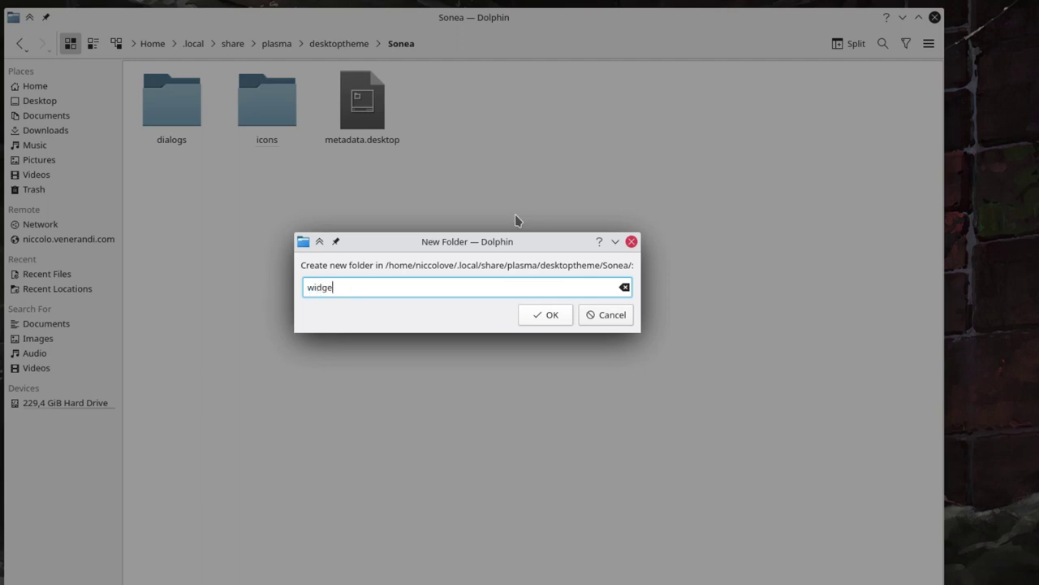
{"action": "type", "text": "ts"}
{"action": "key", "text": "Return"}
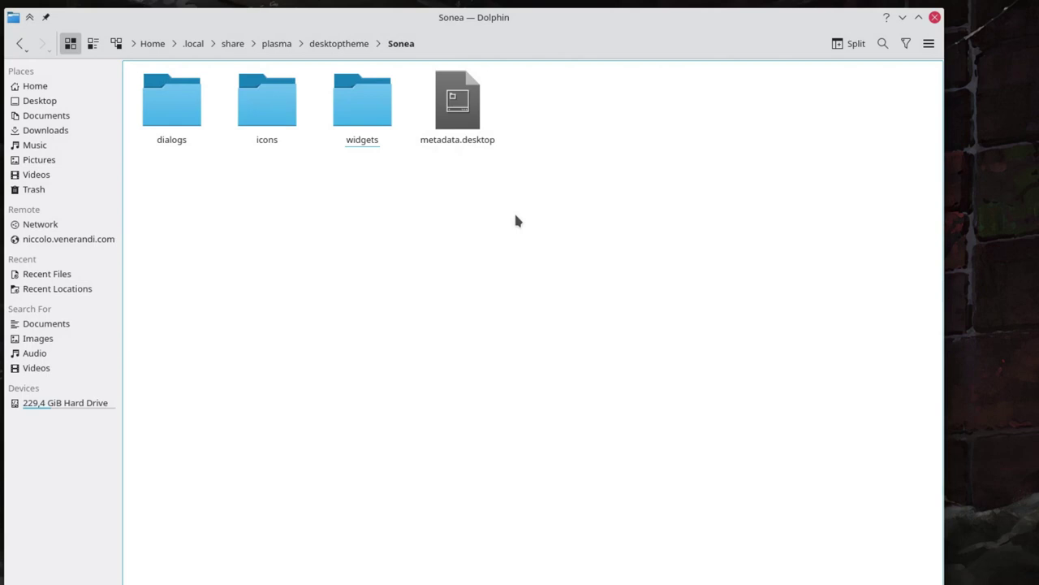
Create an opaque folder inside Sonea.
{"action": "right_click", "coordinate": [455, 406]}
{"action": "key", "text": "Down"}
{"action": "key", "text": "Right"}
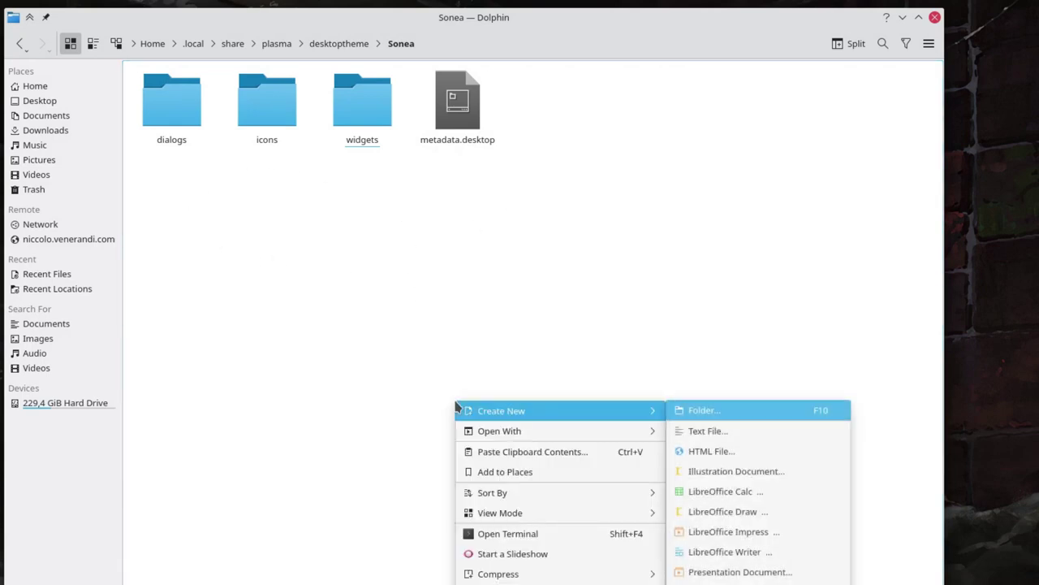
{"action": "key", "text": "Return"}
{"action": "type", "text": "opaque"}
{"action": "key", "text": "Return"}
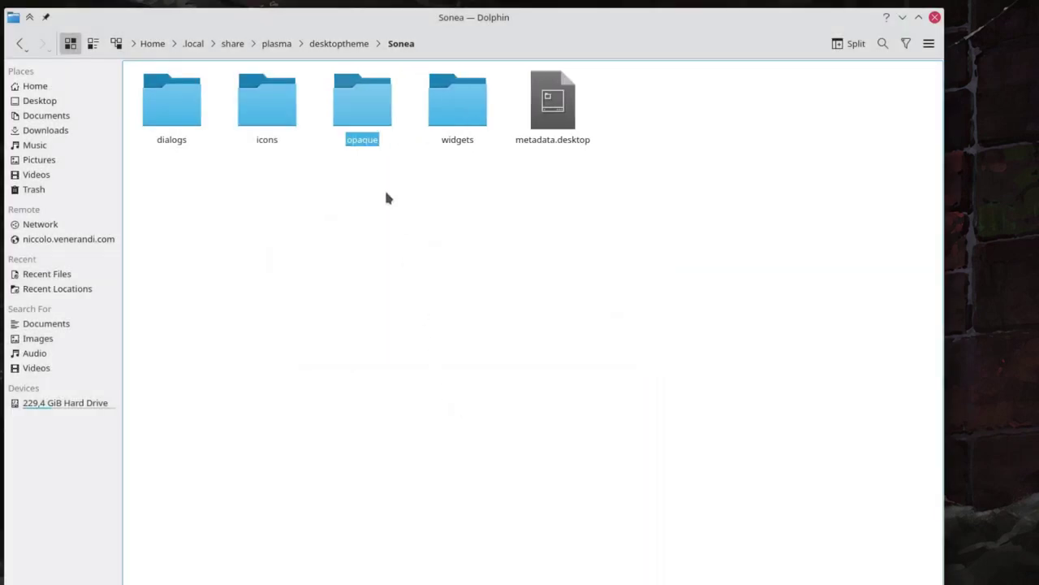
Inside opaque, create dialogs and widgets subfolders.
{"action": "left_click", "coordinate": [362, 122]}
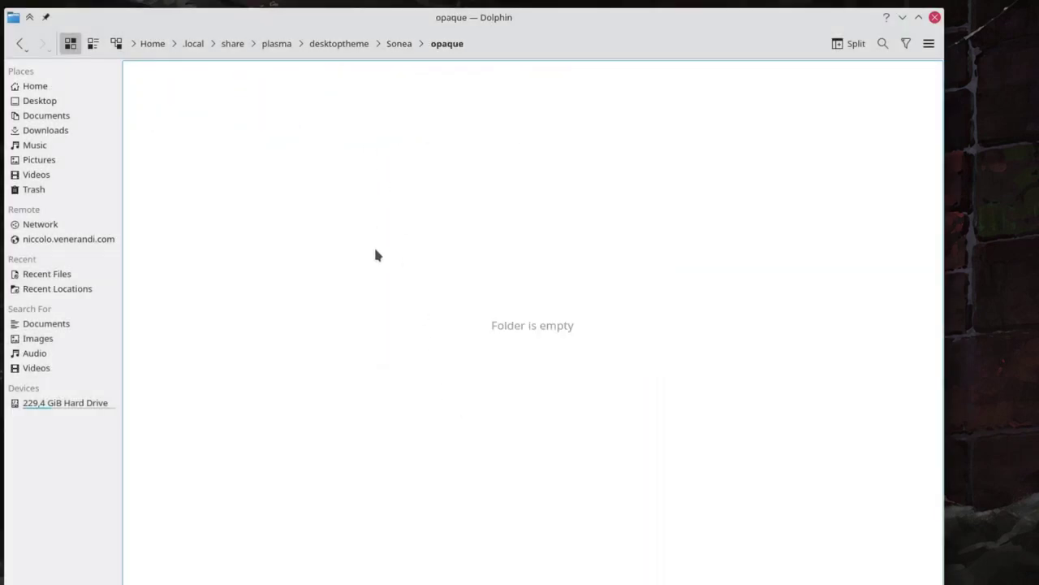
{"action": "right_click", "coordinate": [373, 246]}
{"action": "key", "text": "Right"}
{"action": "key", "text": "Return"}
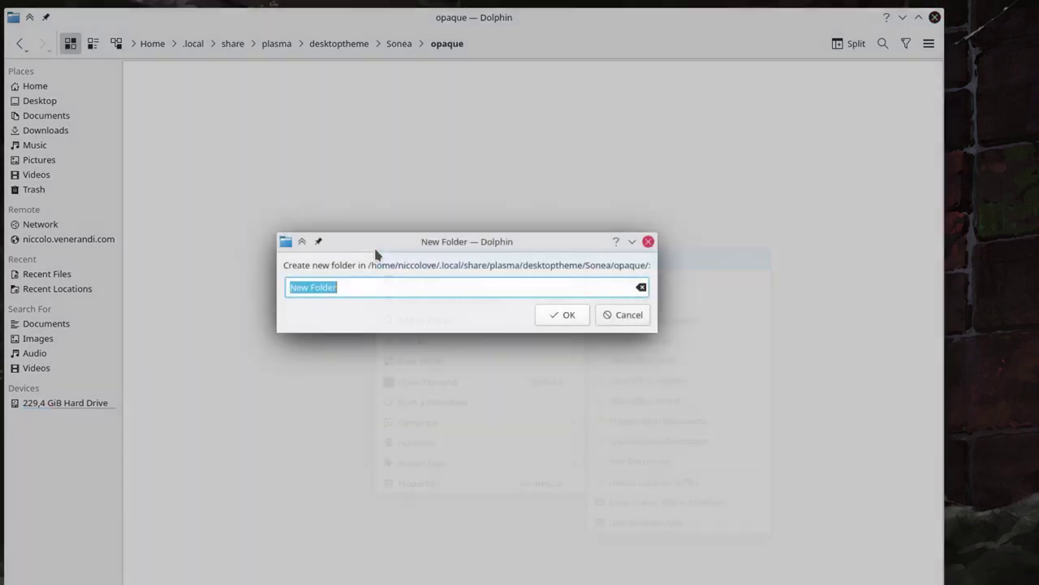
{"action": "type", "text": "dialogs"}
{"action": "key", "text": "Return"}
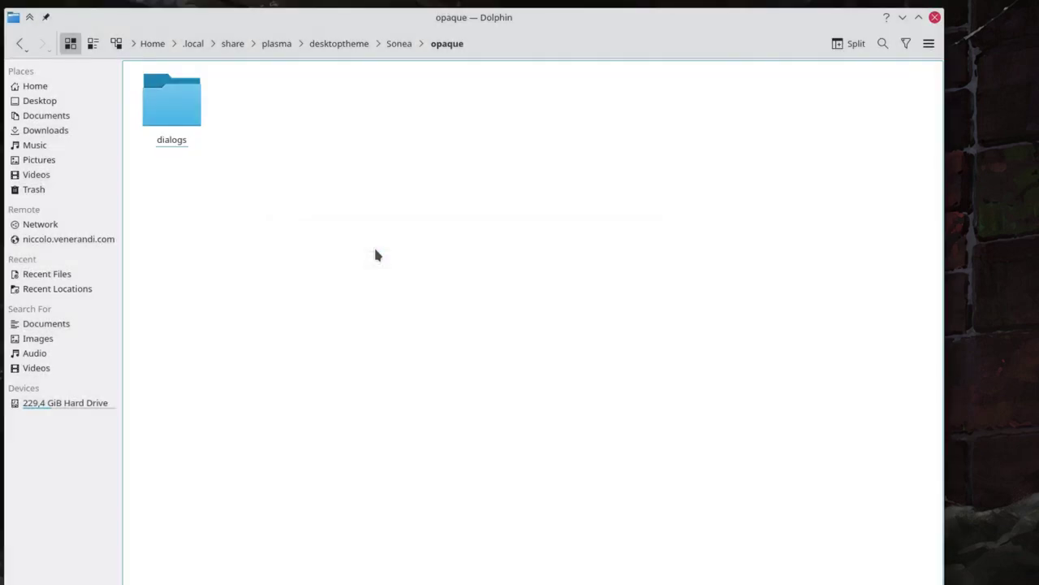
{"action": "right_click", "coordinate": [375, 250]}
{"action": "key", "text": "Right"}
{"action": "key", "text": "Return"}
{"action": "type", "text": "wid"}
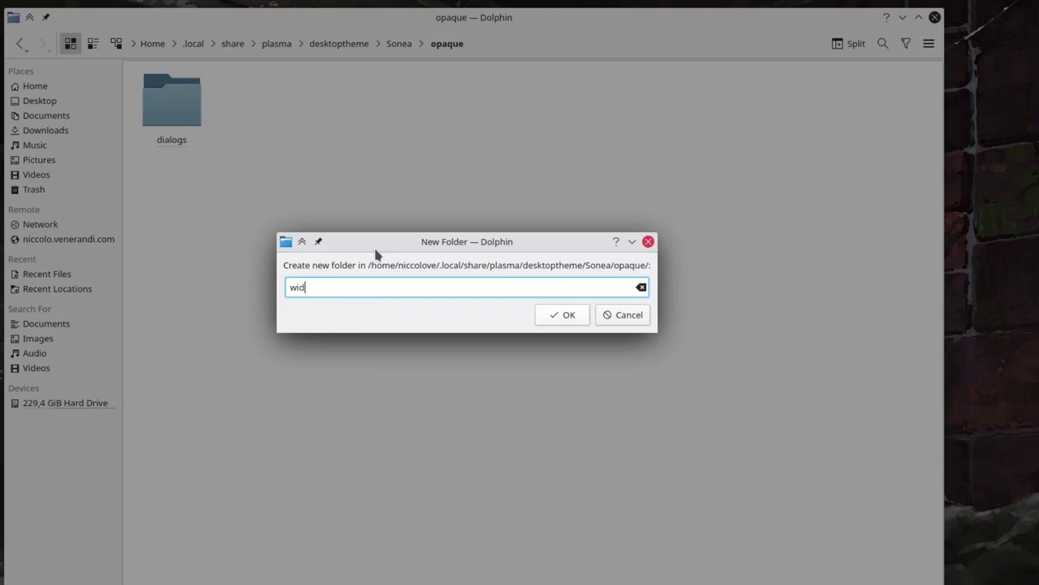
{"action": "key", "text": "Return"}
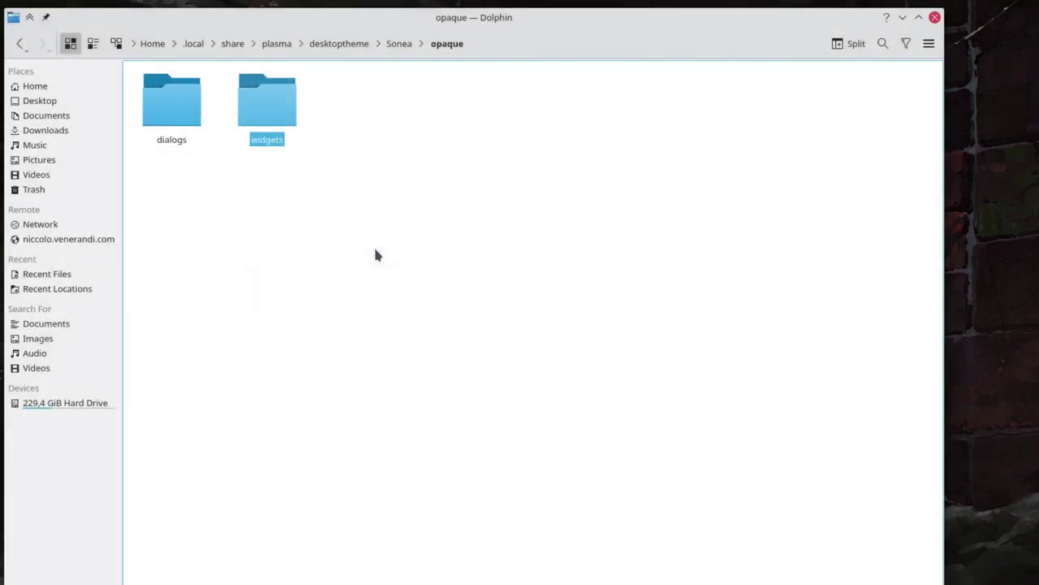
Back in Sonea, create a transparent folder.
{"action": "left_click", "coordinate": [404, 52]}
{"action": "left_click", "coordinate": [393, 256]}
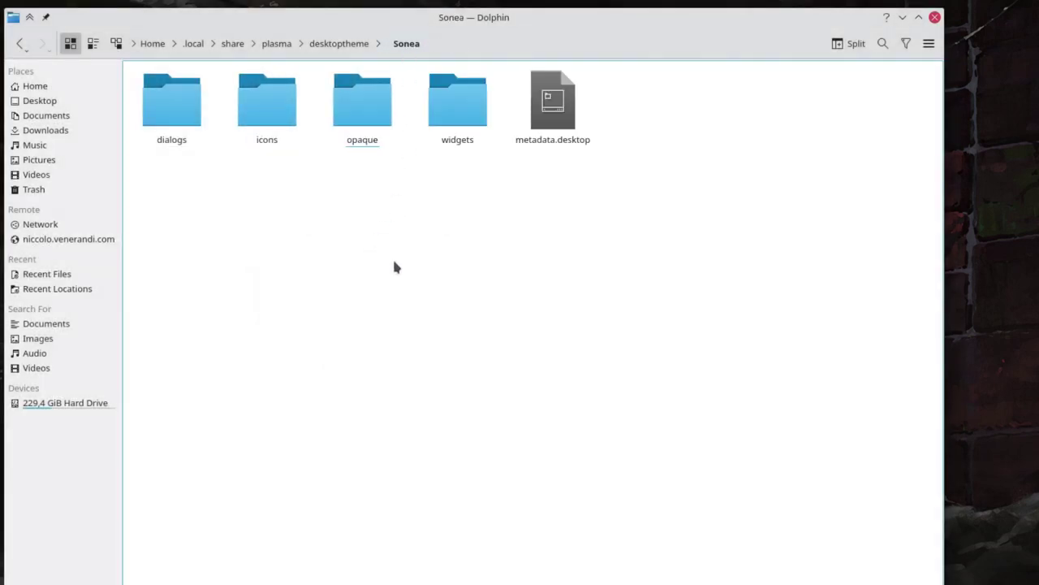
{"action": "right_click", "coordinate": [393, 256]}
{"action": "key", "text": "Right"}
{"action": "key", "text": "Return"}
{"action": "type", "text": "tr"}
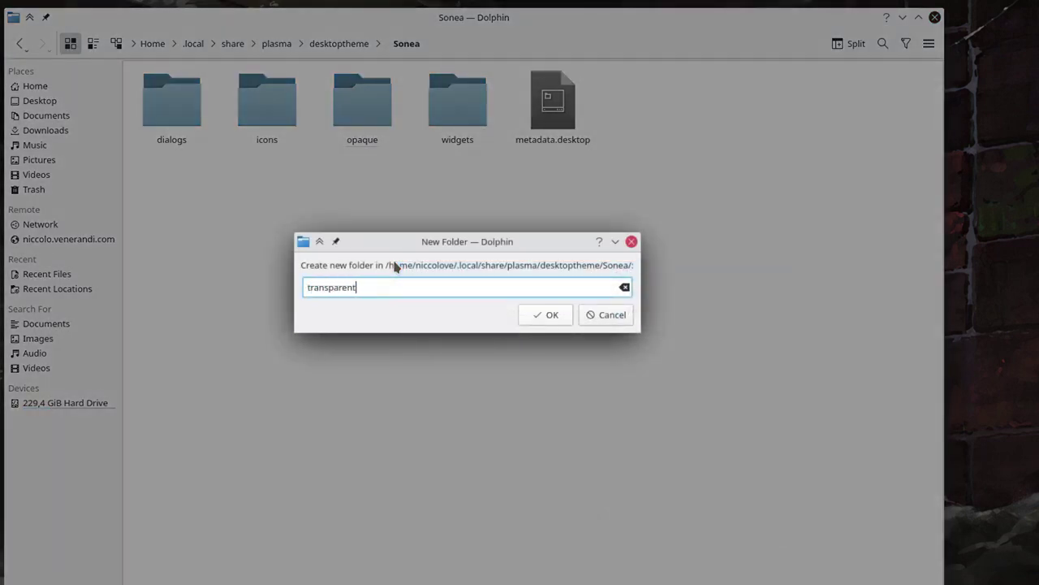
{"action": "key", "text": "Return"}
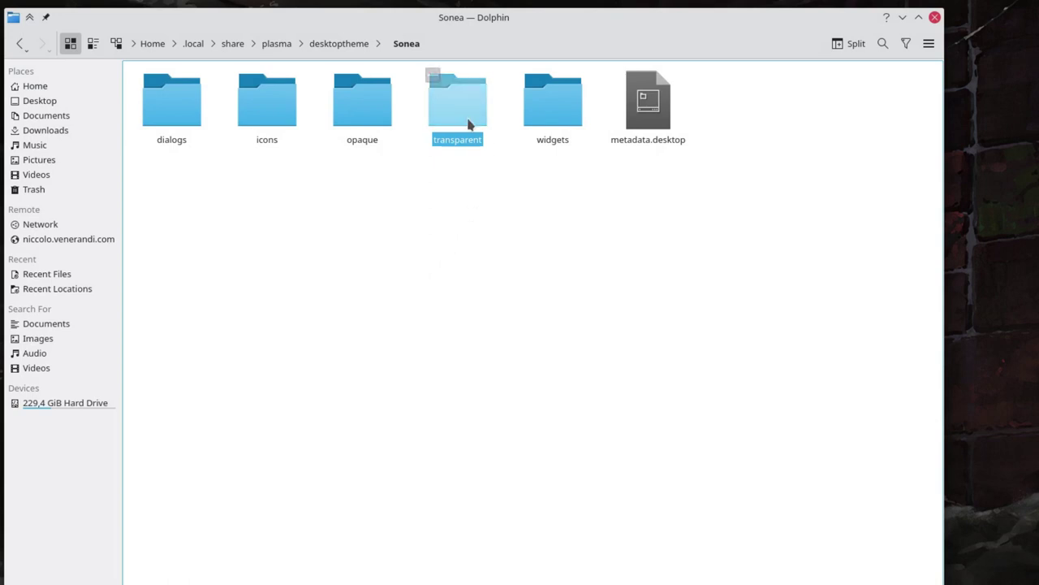
Inside transparent, create widgets and dialogs subfolders, then return to Sonea.
{"action": "left_click", "coordinate": [469, 123]}
{"action": "right_click", "coordinate": [426, 231]}
{"action": "key", "text": "Right"}
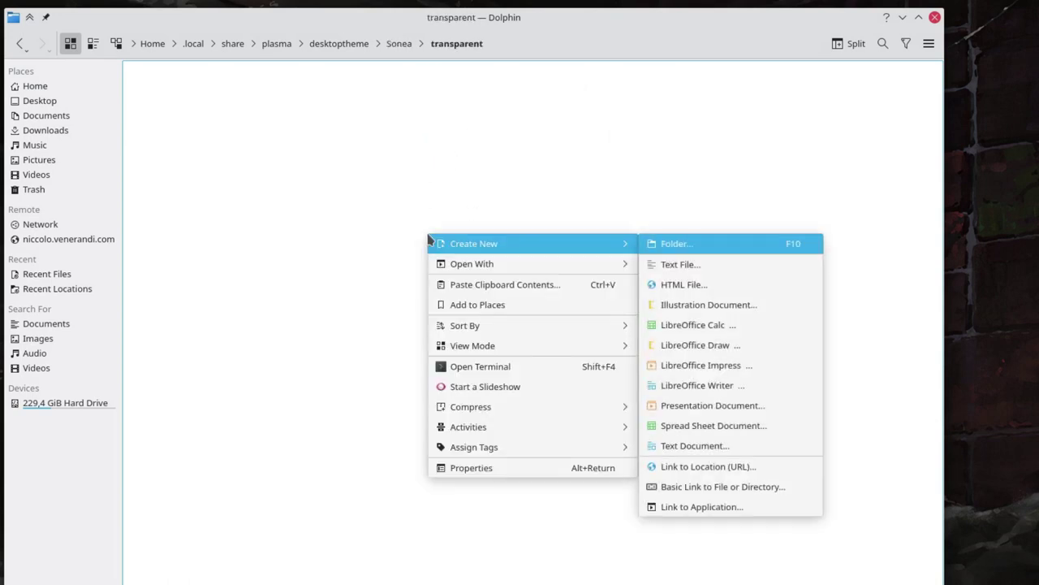
{"action": "key", "text": "Return"}
{"action": "type", "text": "widgets/"}
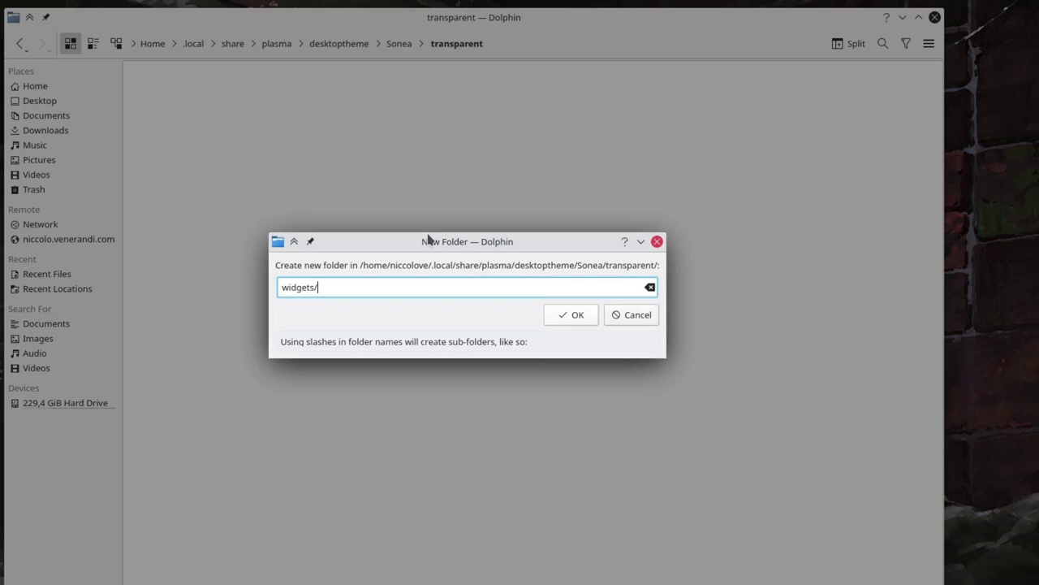
{"action": "key", "text": "BackSpace"}
{"action": "key", "text": "Return"}
{"action": "right_click", "coordinate": [429, 237]}
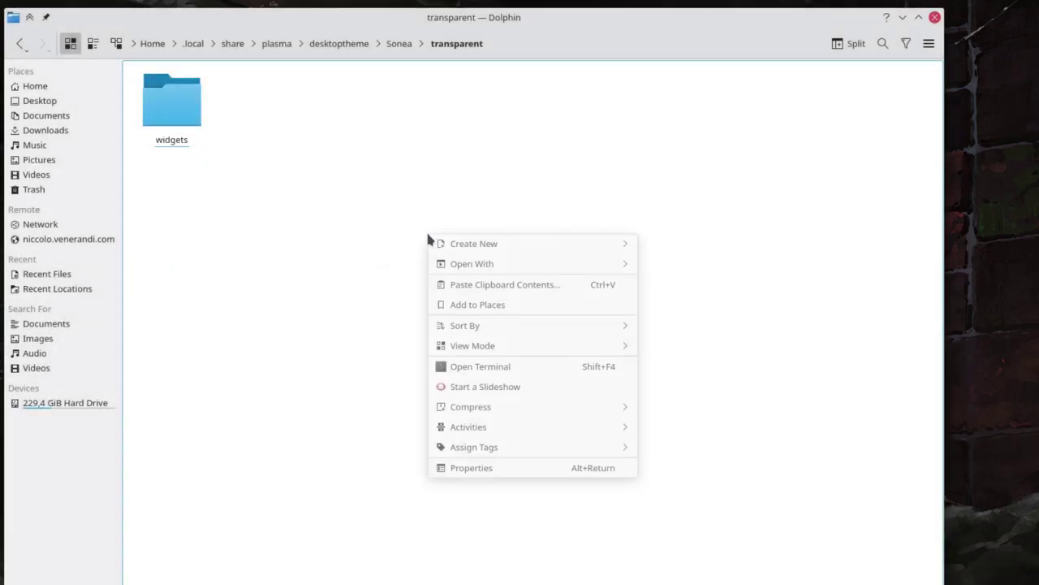
{"action": "key", "text": "Right"}
{"action": "key", "text": "Return"}
{"action": "type", "text": "dial"}
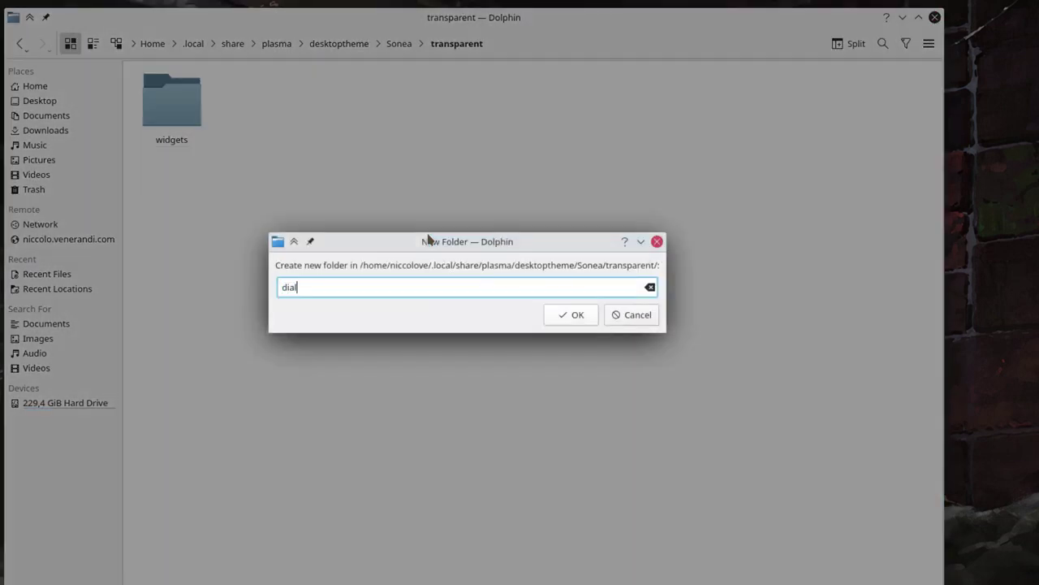
{"action": "key", "text": "Return"}
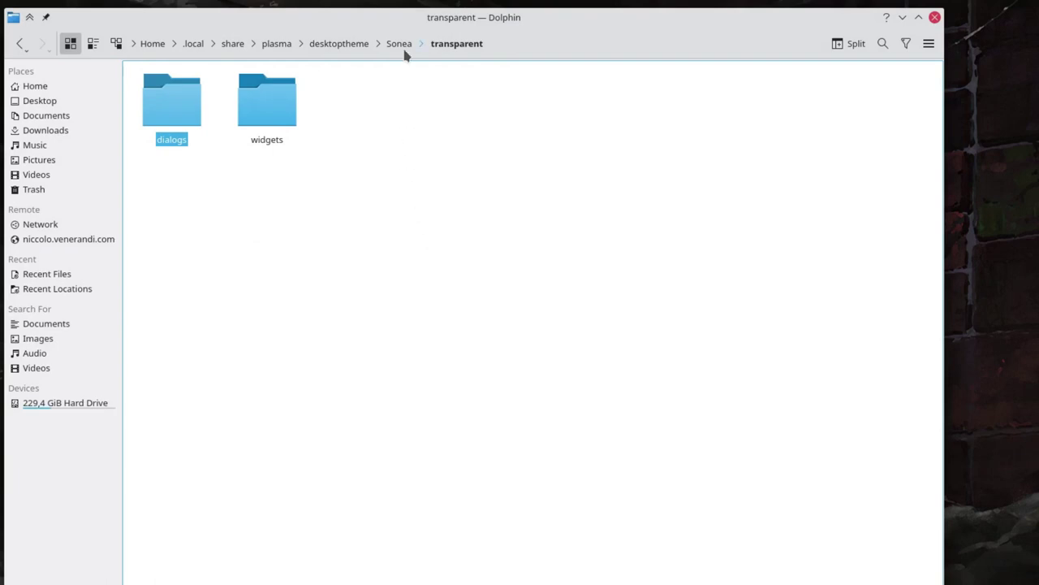
{"action": "left_click", "coordinate": [399, 44]}
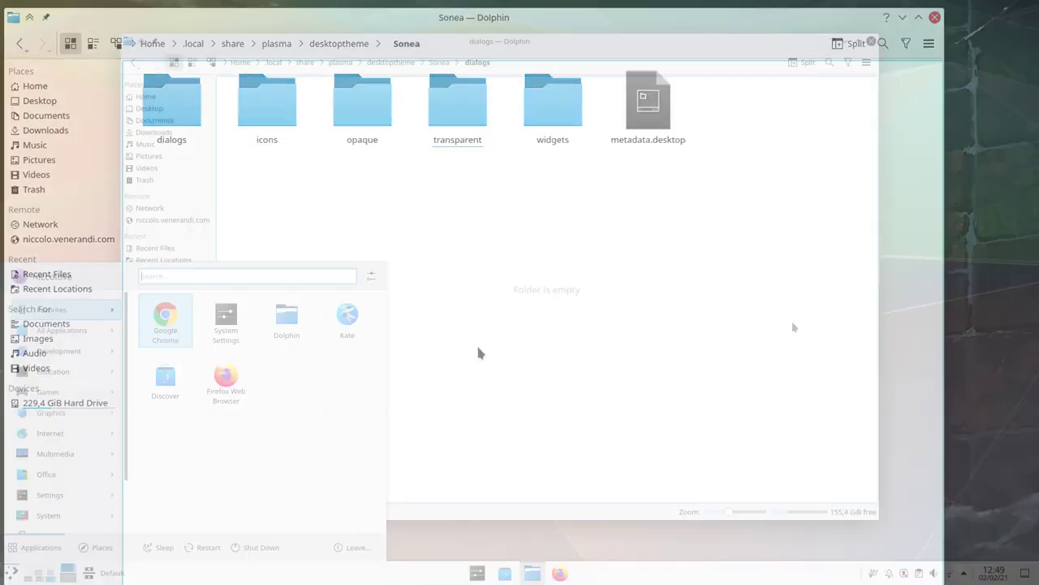
Launch Inkscape and set the document's display units to px with scale 1.
{"action": "type", "text": "in"}
{"action": "key", "text": "Return"}
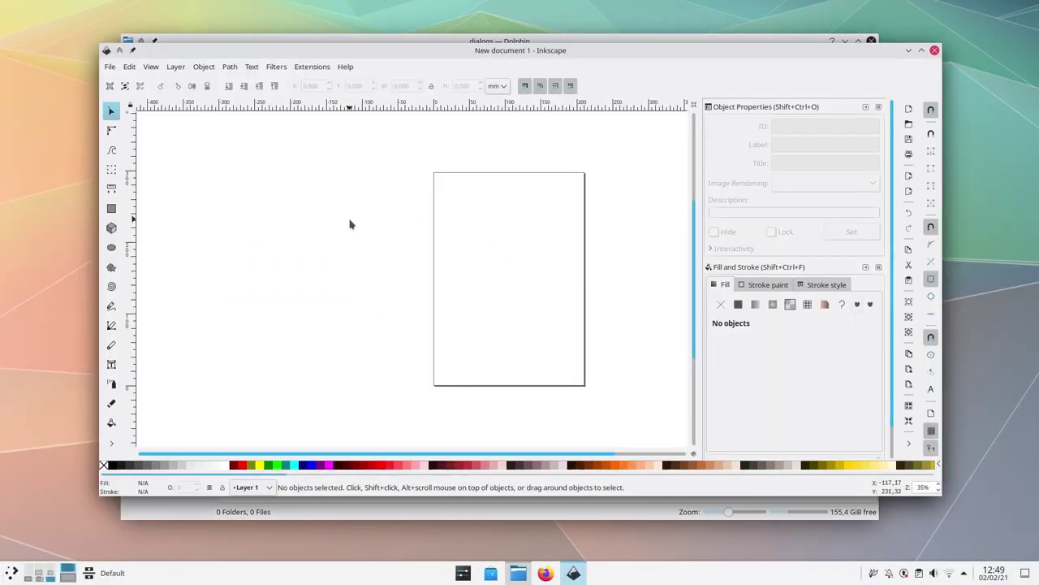
{"action": "left_click", "coordinate": [85, 31]}
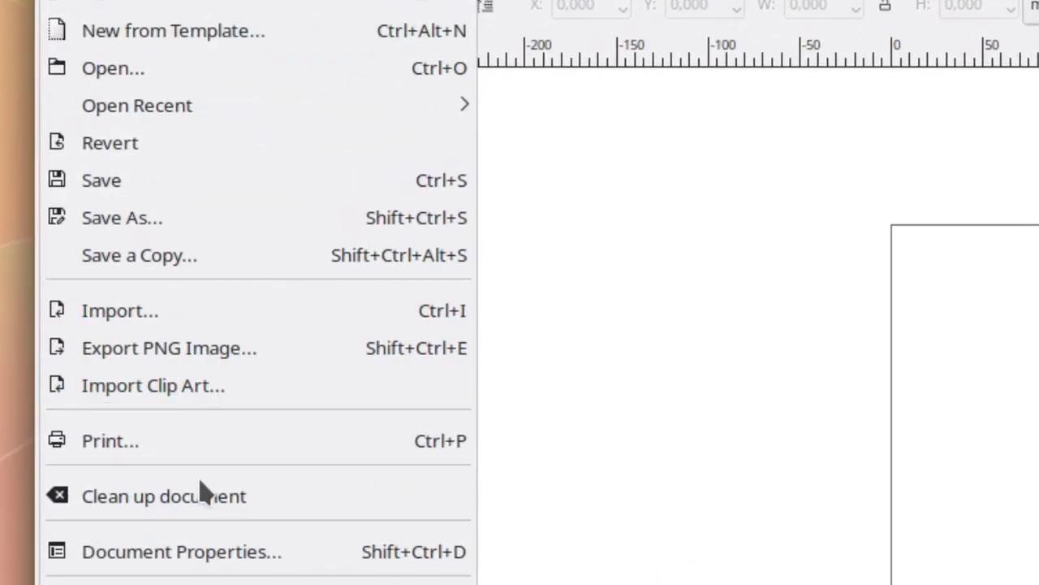
{"action": "left_click", "coordinate": [191, 511]}
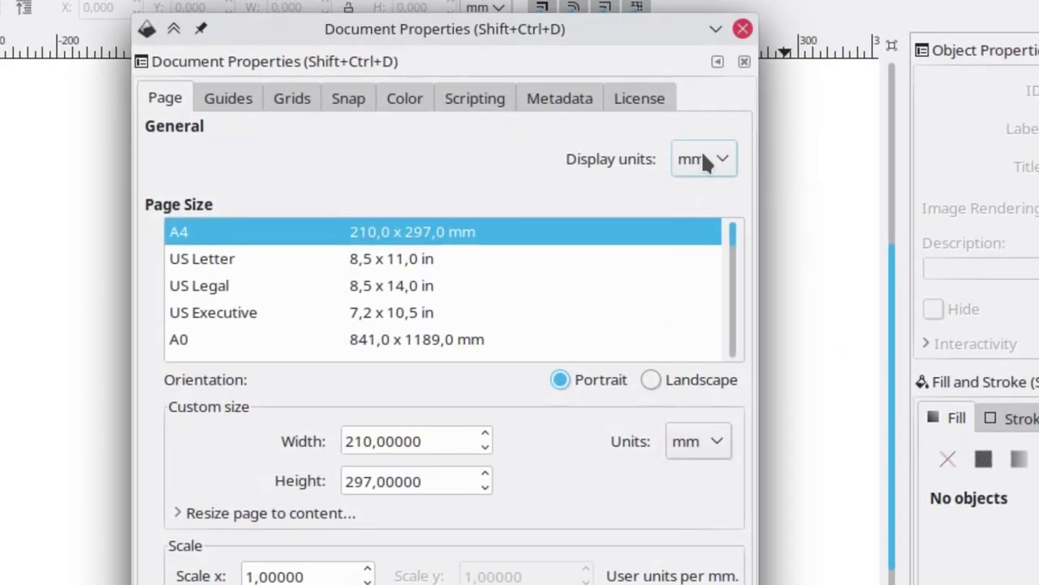
{"action": "left_click", "coordinate": [1025, 238]}
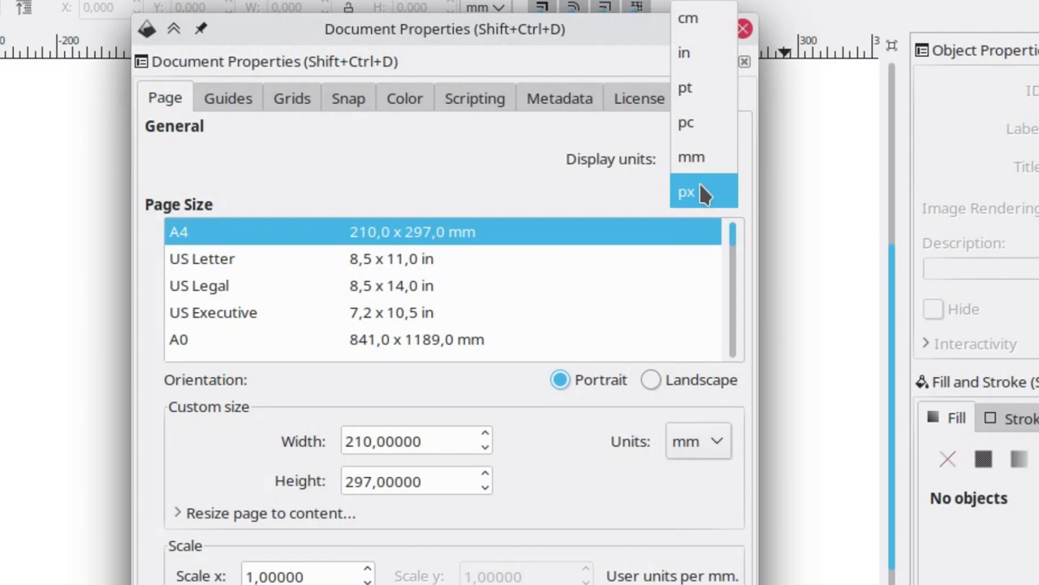
{"action": "left_click", "coordinate": [687, 192]}
{"action": "triple_click", "coordinate": [280, 453]}
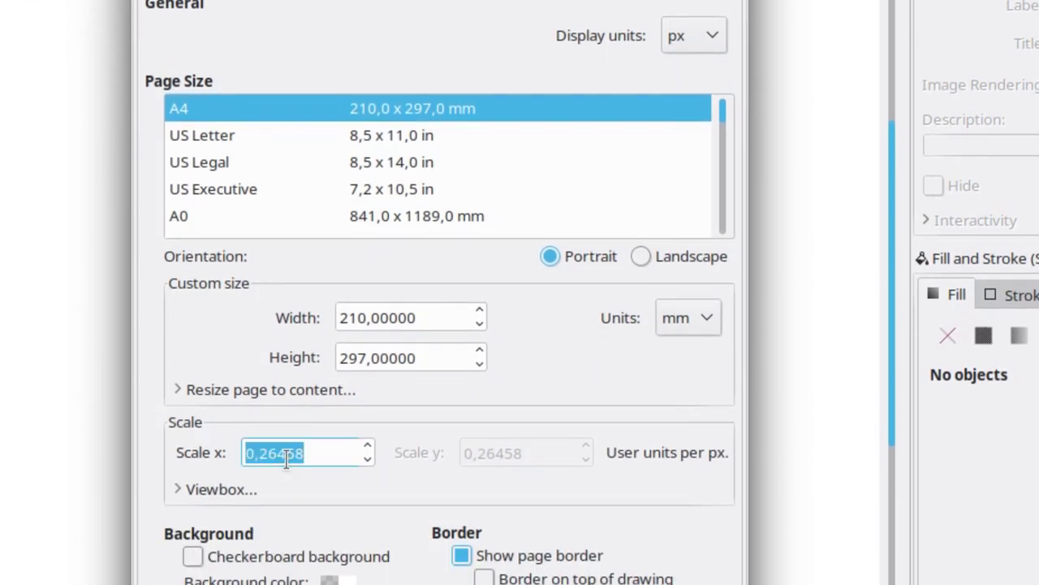
{"action": "type", "text": "1"}
Give the page a pale cyan background and add a rectangular grid.
{"action": "left_click", "coordinate": [335, 581]}
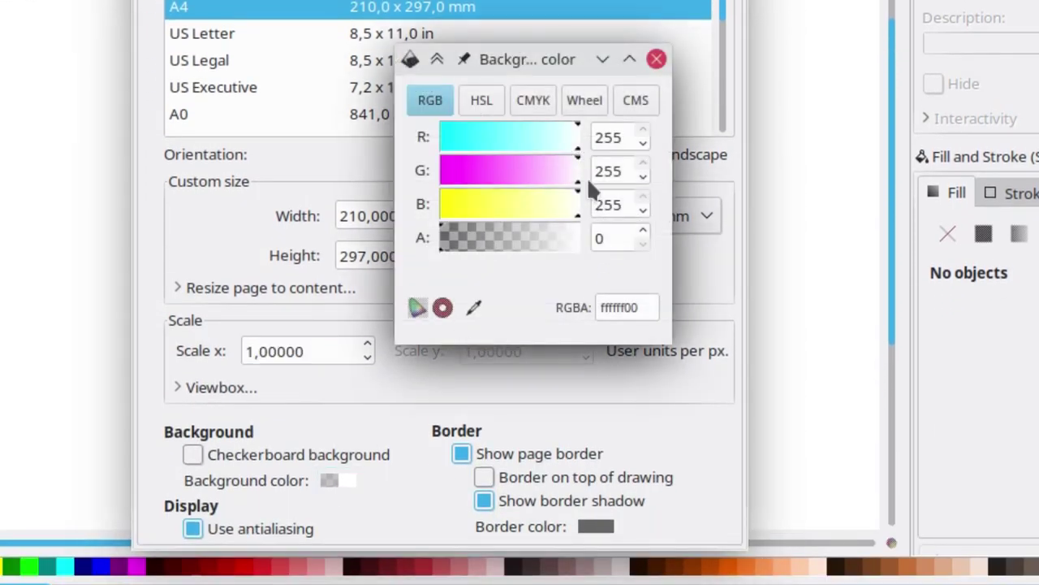
{"action": "left_click", "coordinate": [569, 136]}
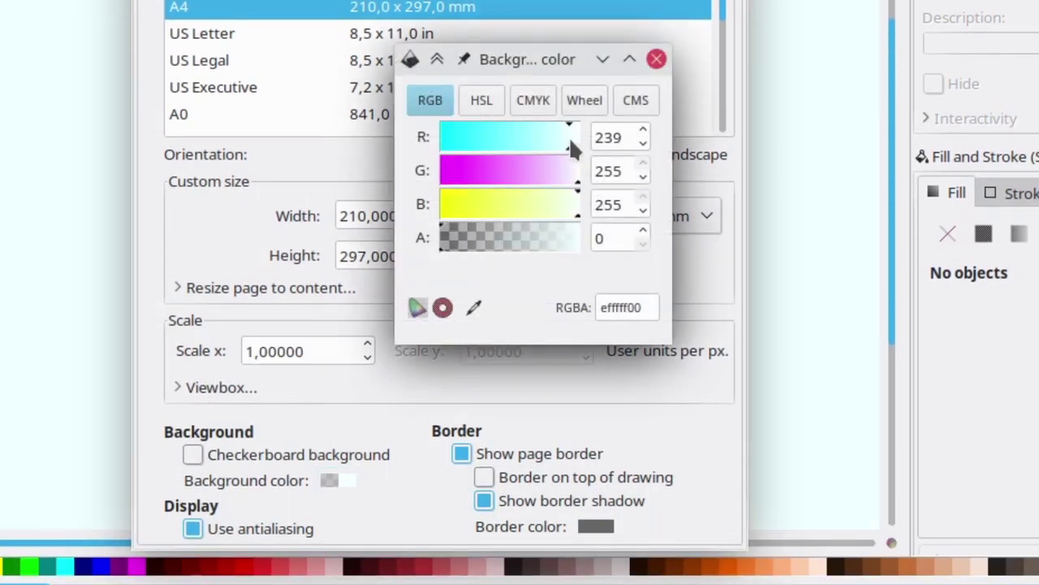
{"action": "left_click", "coordinate": [656, 59]}
{"action": "left_click", "coordinate": [289, 25]}
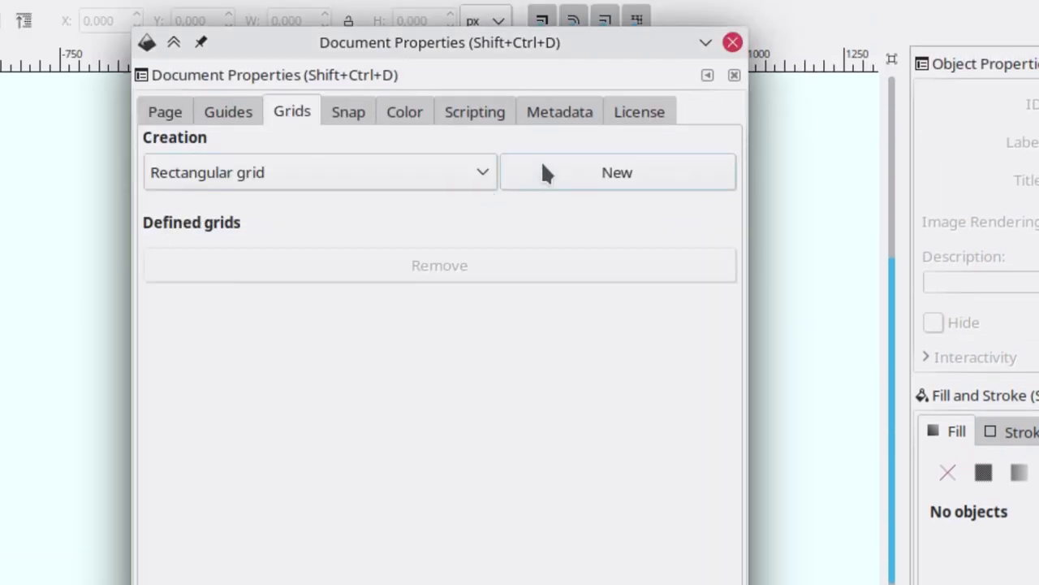
{"action": "left_click", "coordinate": [574, 173]}
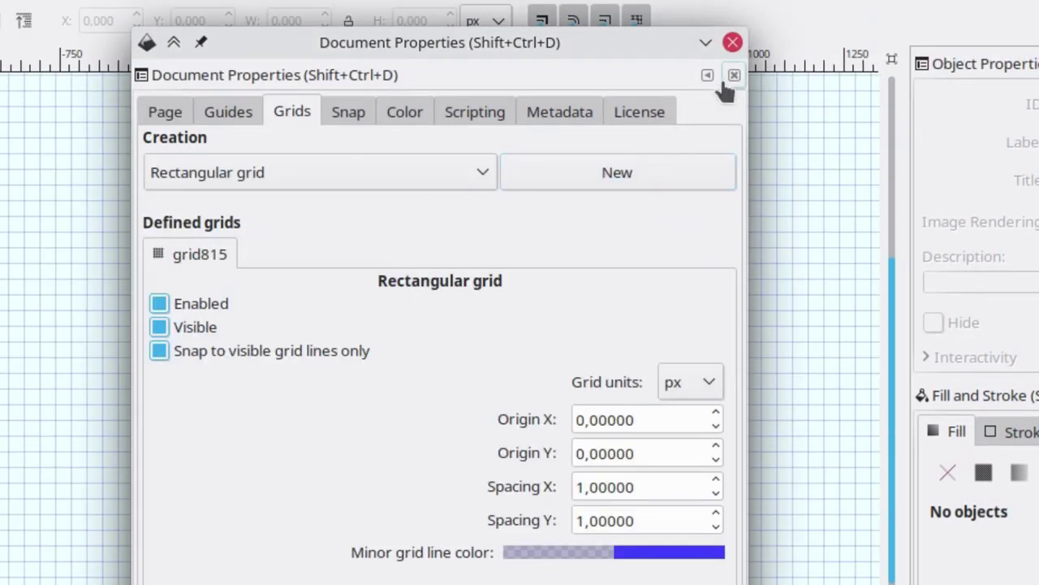
{"action": "left_click", "coordinate": [732, 44]}
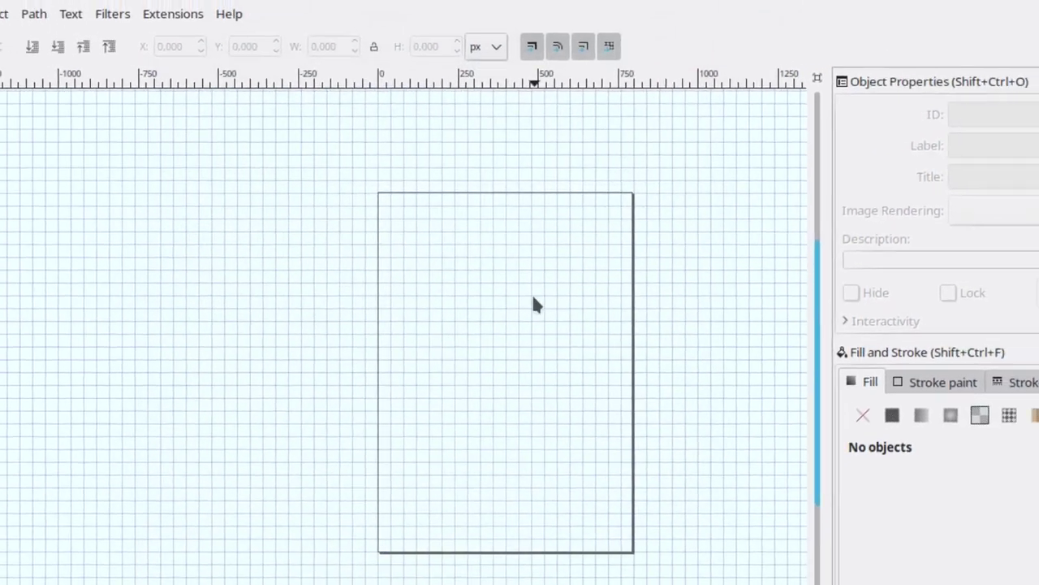
Save the drawing as .local/share/plasma/desktoptheme/Sonea/dialogs/background.svg.
{"action": "key", "text": "ctrl+s"}
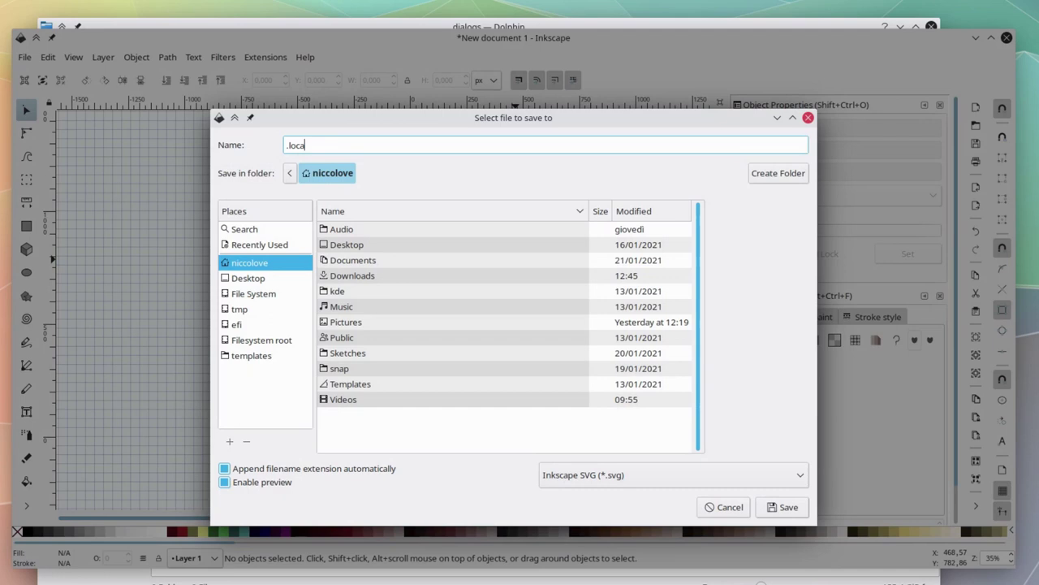
{"action": "type", "text": ".local/share/plasma/des"}
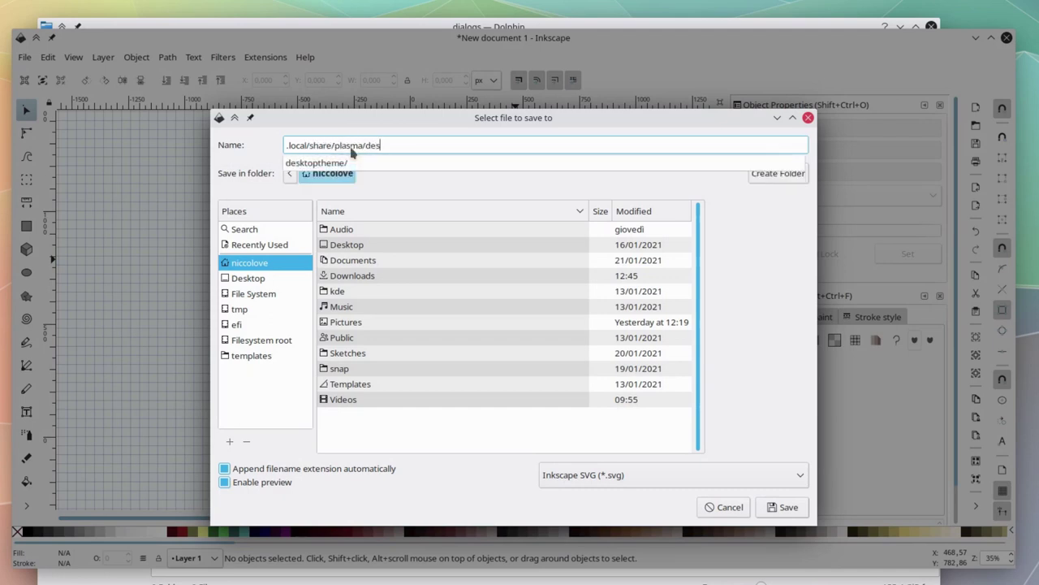
{"action": "type", "text": "k"}
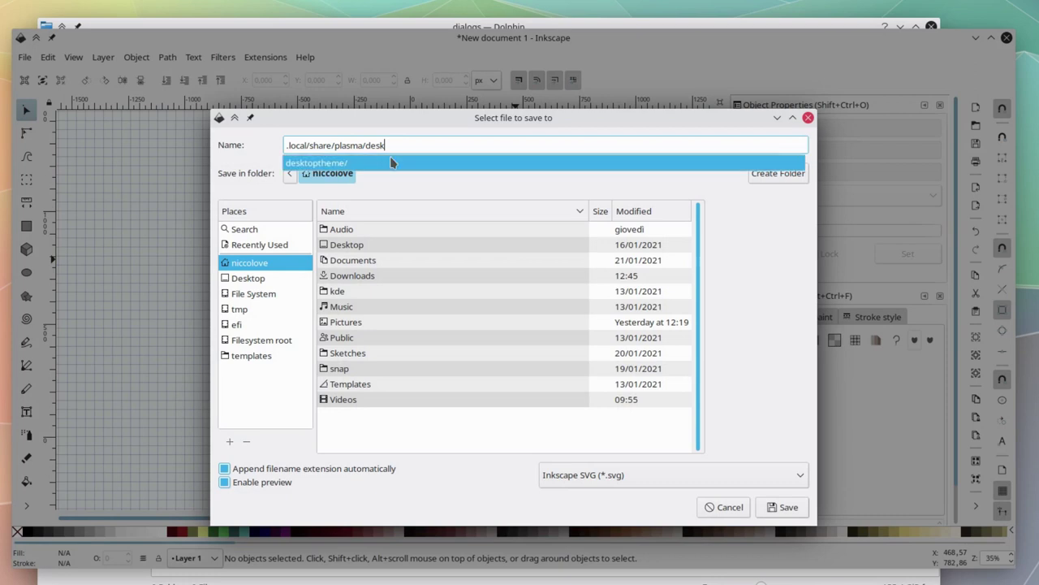
{"action": "left_click", "coordinate": [390, 162]}
{"action": "type", "text": "Sonea/"}
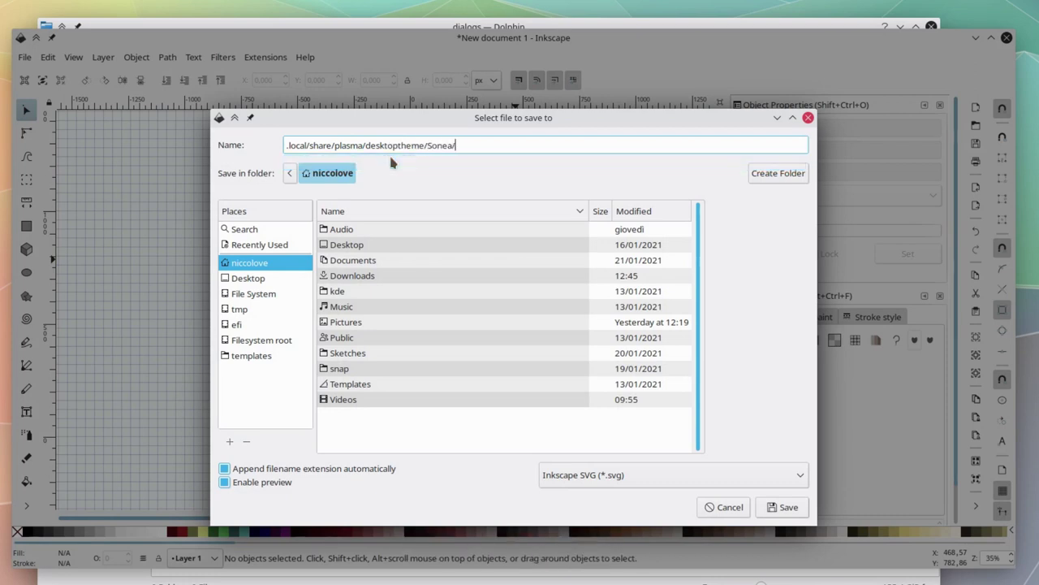
{"action": "type", "text": "d"}
{"action": "left_click", "coordinate": [387, 163]}
{"action": "type", "text": "background.svg"}
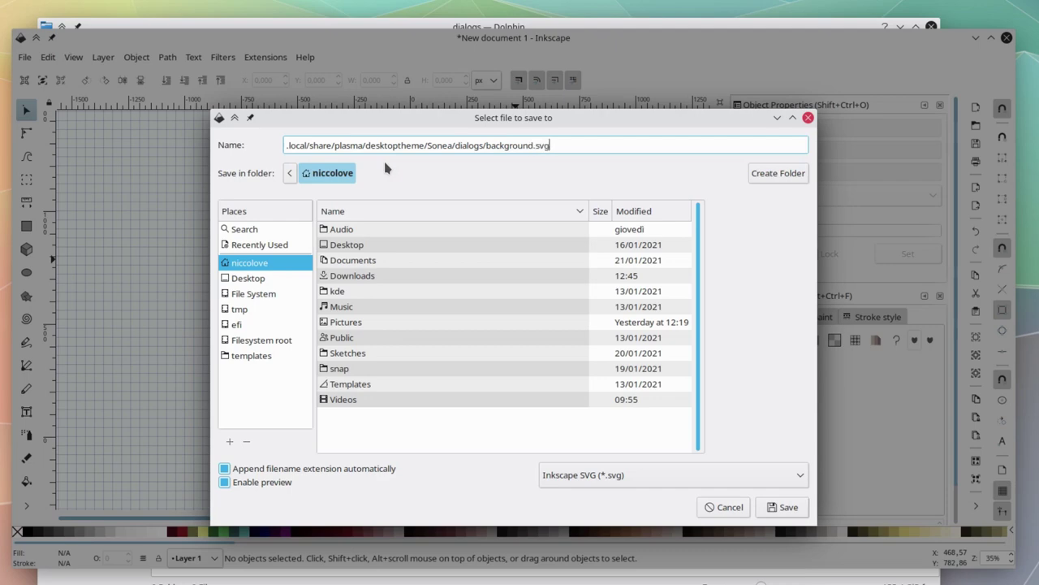
{"action": "key", "text": "Return"}
With a white-filled rectangle tool, draw a 15×15 square and a 15×5 strip below it.
{"action": "scroll", "coordinate": [477, 297], "scroll_direction": "up", "scroll_amount": 5}
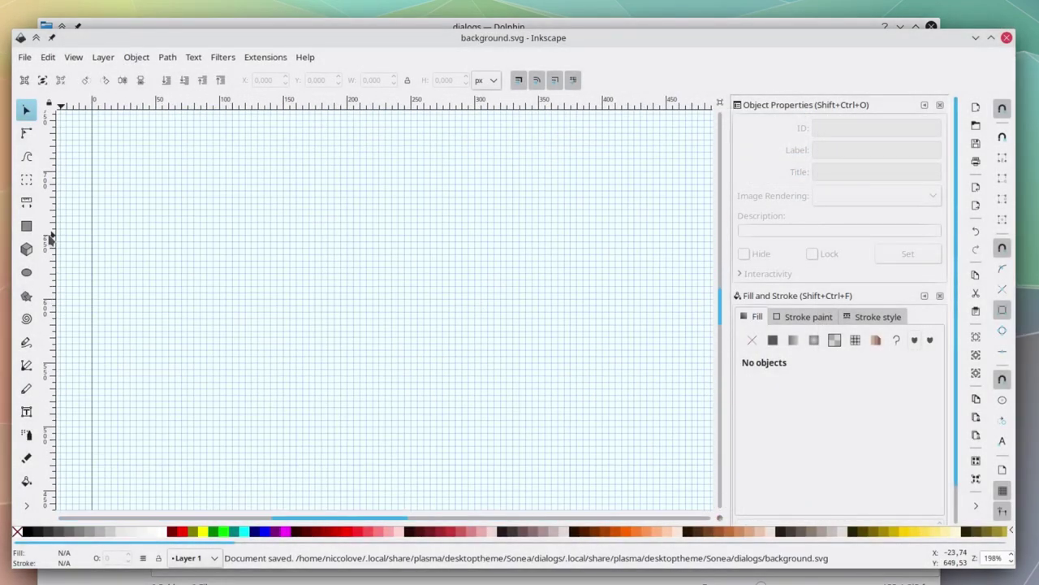
{"action": "left_click", "coordinate": [26, 227]}
{"action": "scroll", "coordinate": [408, 319], "scroll_direction": "up", "scroll_amount": 8}
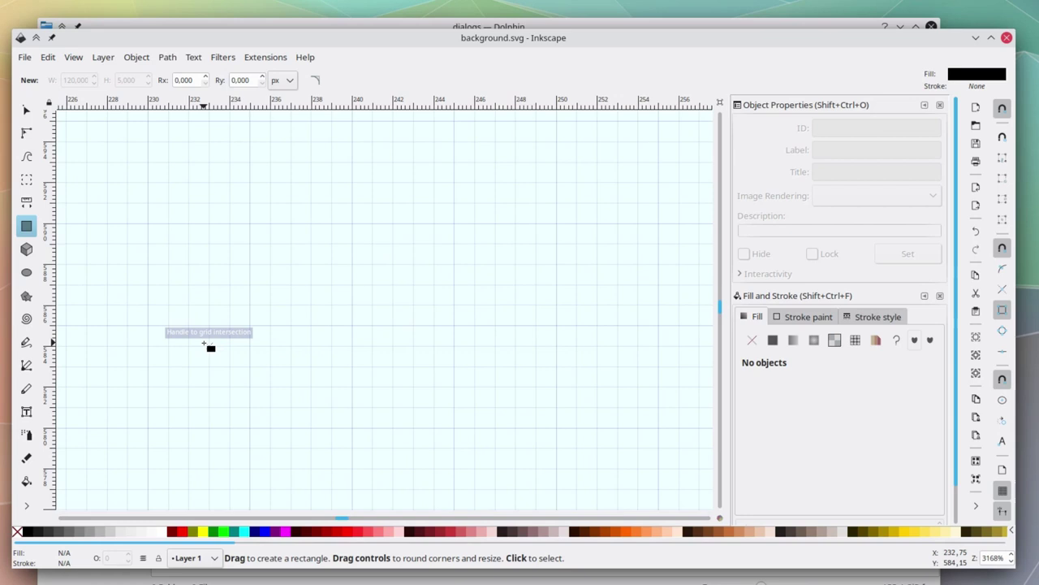
{"action": "left_click", "coordinate": [160, 532]}
{"action": "scroll", "coordinate": [285, 325], "scroll_direction": "down", "scroll_amount": 1}
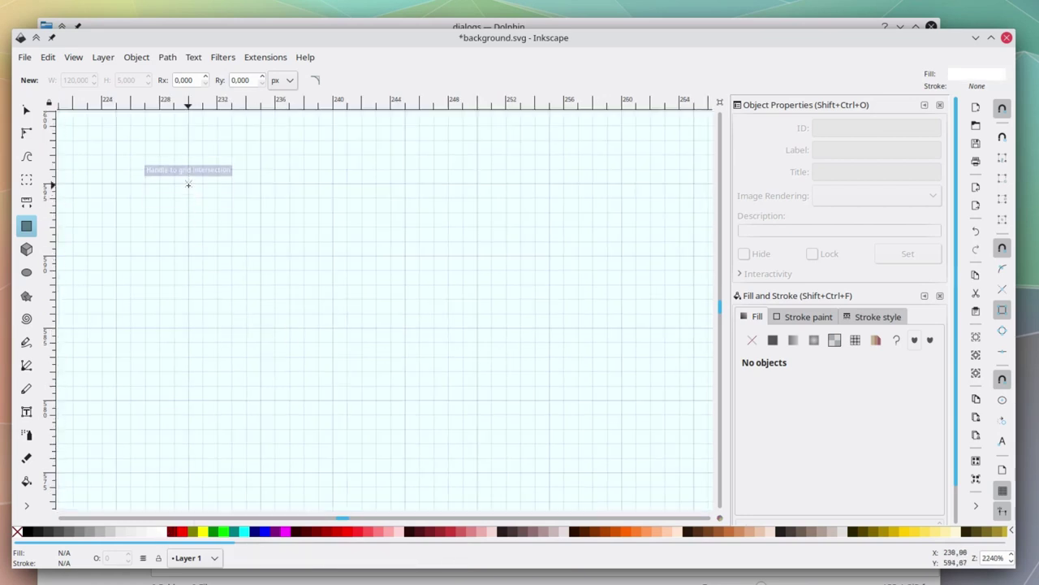
{"action": "mouse_move", "coordinate": [188, 184]}
{"action": "left_mouse_down"}
{"action": "mouse_move", "coordinate": [290, 314]}
{"action": "mouse_move", "coordinate": [404, 399]}
{"action": "left_mouse_up"}
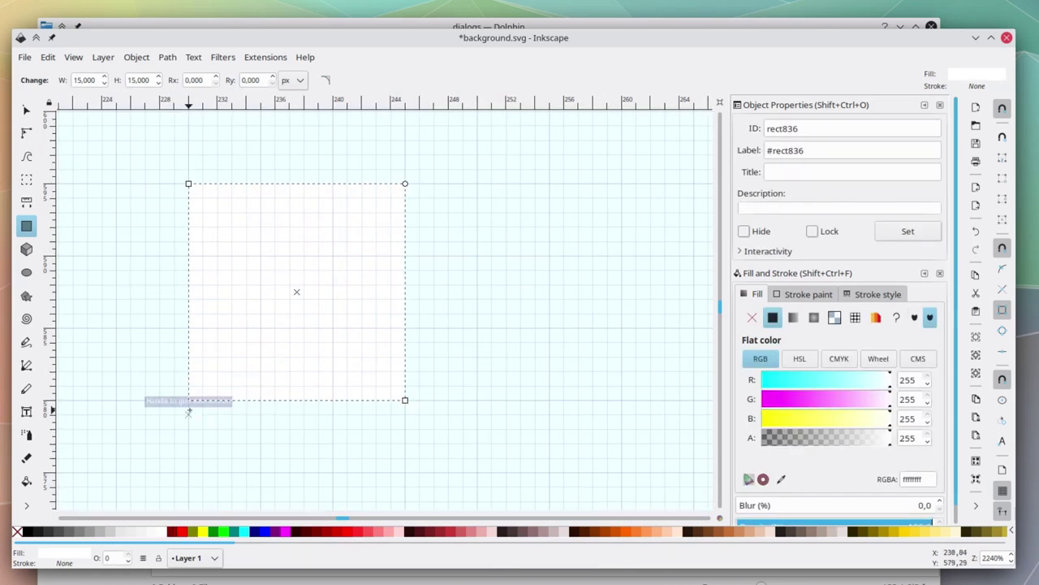
{"action": "mouse_move", "coordinate": [188, 410]}
{"action": "left_mouse_down"}
{"action": "mouse_move", "coordinate": [382, 486]}
{"action": "mouse_move", "coordinate": [405, 471]}
{"action": "left_mouse_up"}
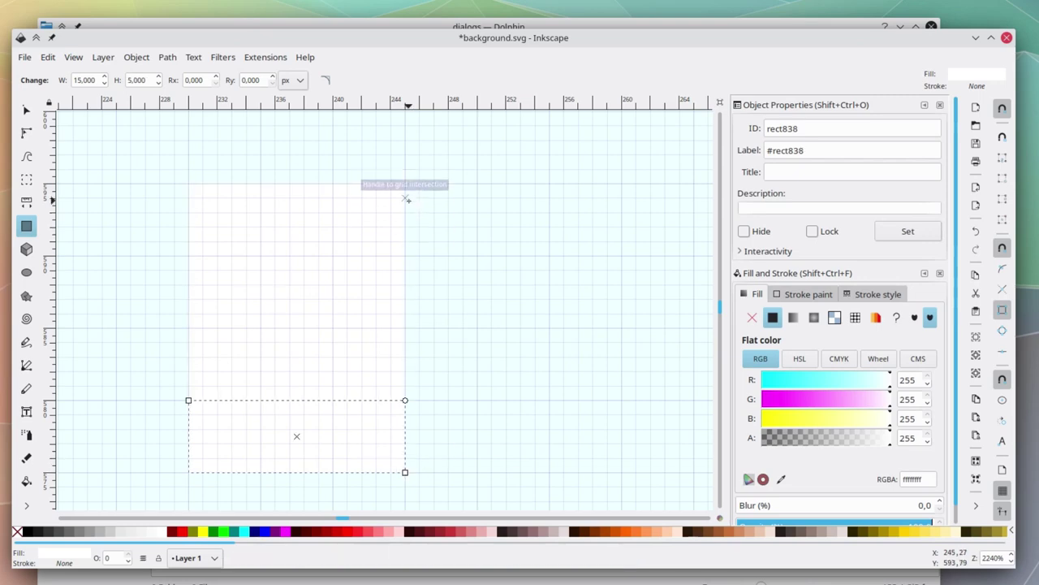
Add a 5×15 strip on the right, a 15×5 strip on top and a 5×15 strip on the left.
{"action": "mouse_move", "coordinate": [404, 183]}
{"action": "left_mouse_down"}
{"action": "mouse_move", "coordinate": [490, 341]}
{"action": "mouse_move", "coordinate": [477, 399]}
{"action": "left_mouse_up"}
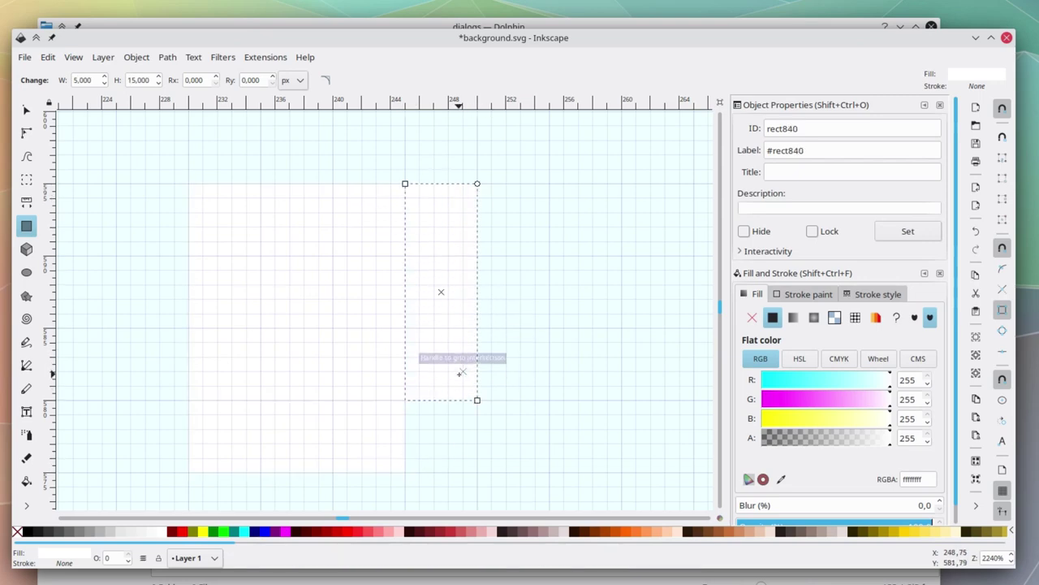
{"action": "scroll", "coordinate": [460, 373], "scroll_direction": "up", "scroll_amount": 1}
{"action": "left_click_drag", "start_coordinate": [189, 162], "coordinate": [406, 235]}
{"action": "scroll", "coordinate": [205, 235], "scroll_direction": "left", "scroll_amount": 2}
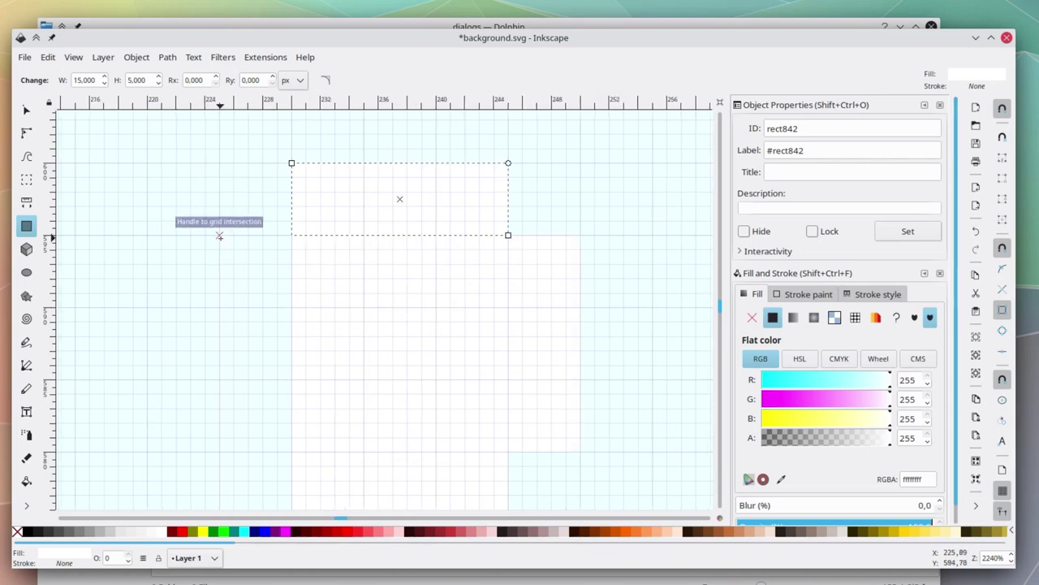
{"action": "left_click_drag", "start_coordinate": [219, 235], "coordinate": [291, 451]}
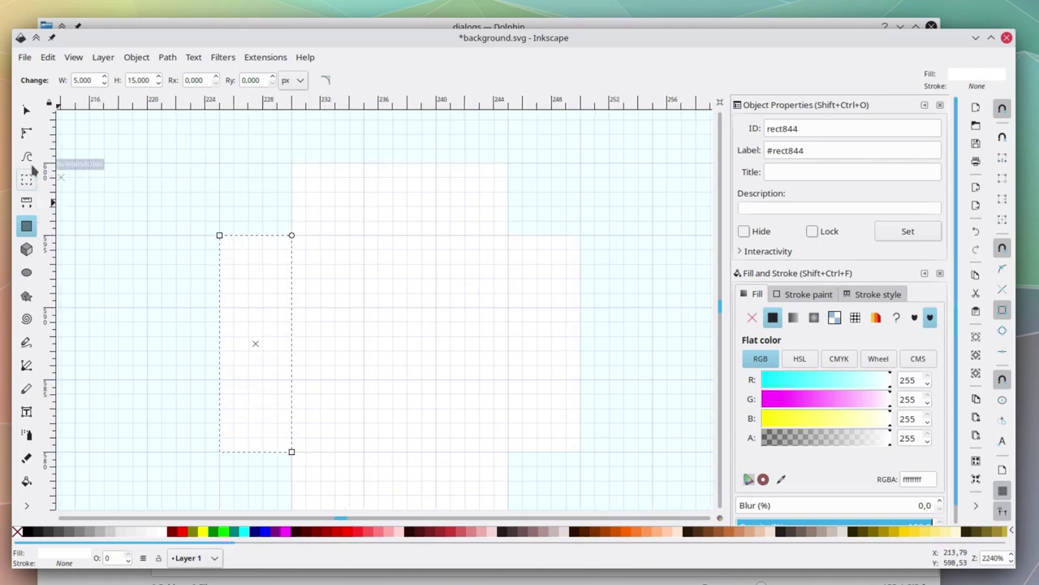
Pen-draw closed thin bars along the left and bottom strips' outer edges, filled black.
{"action": "left_click", "coordinate": [26, 364]}
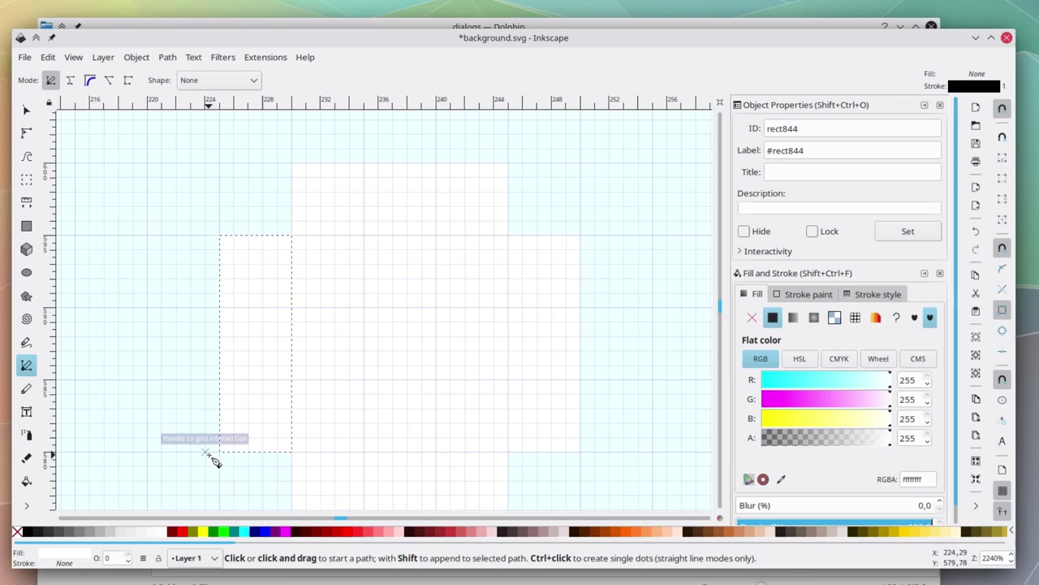
{"action": "scroll", "coordinate": [225, 442], "scroll_direction": "down", "scroll_amount": 1}
{"action": "left_click", "coordinate": [219, 400]}
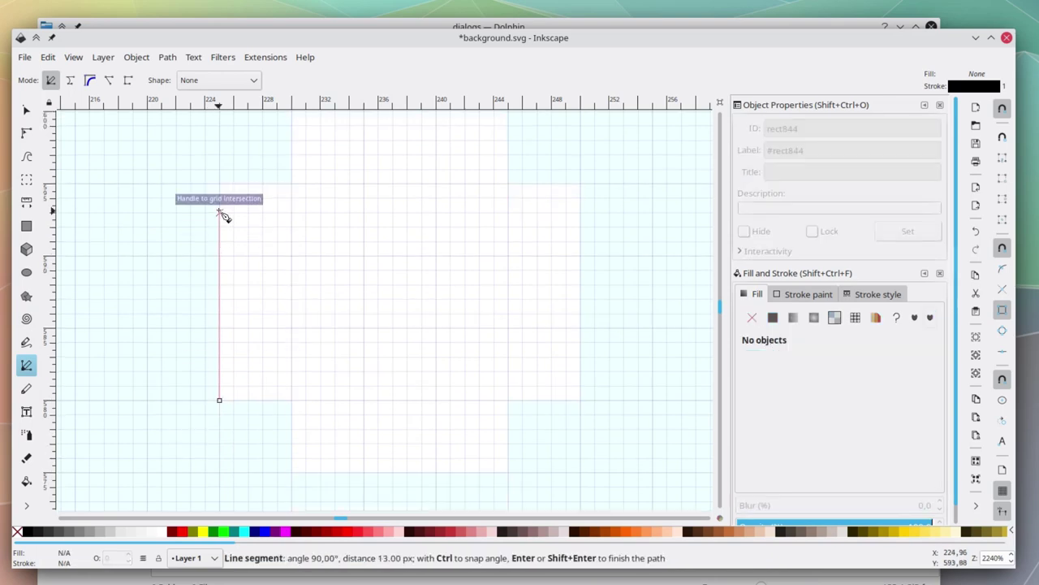
{"action": "left_click", "coordinate": [234, 184]}
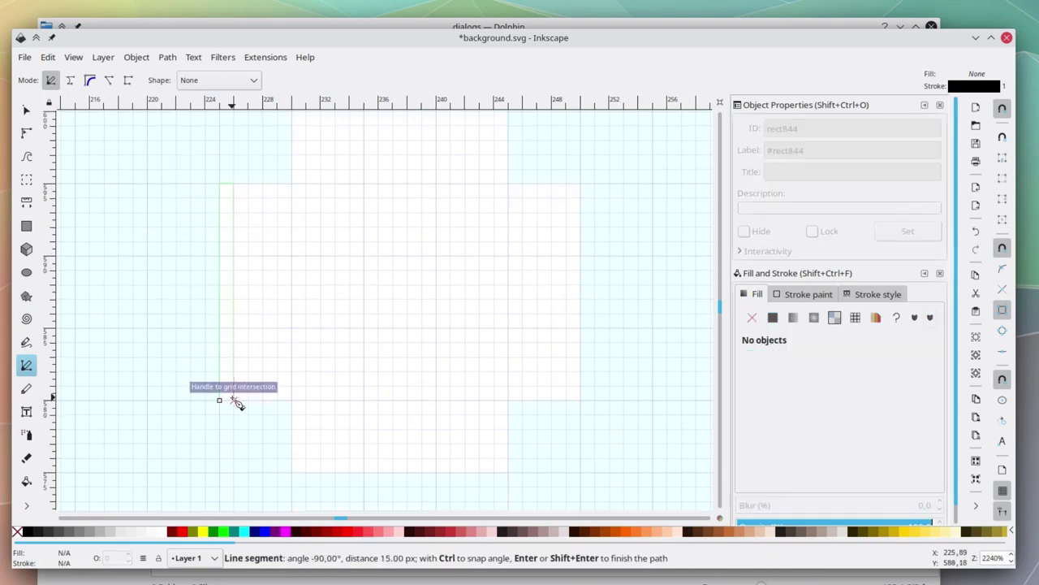
{"action": "left_click", "coordinate": [219, 400]}
{"action": "left_click", "coordinate": [18, 531]}
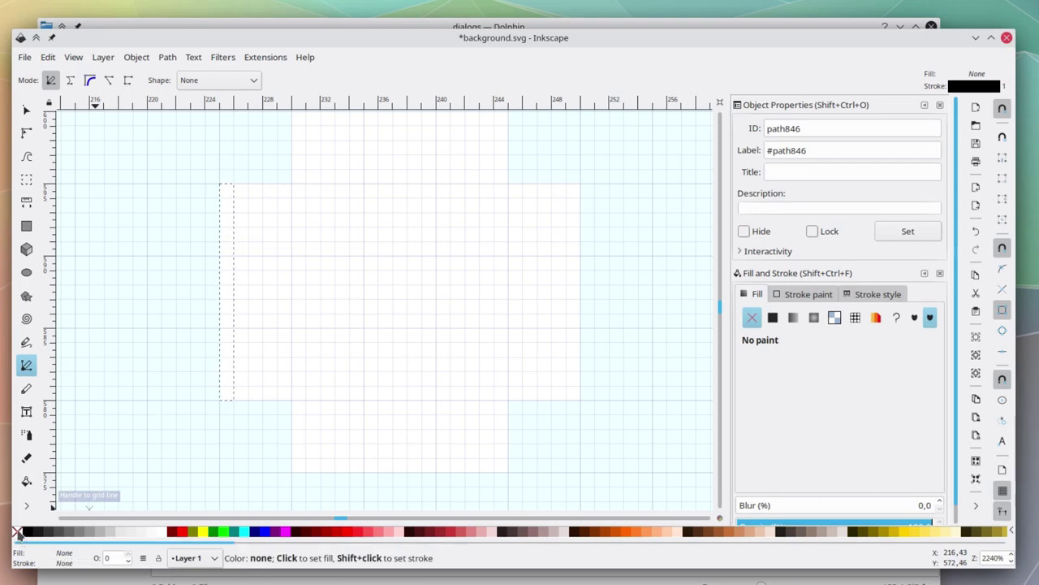
{"action": "left_click", "coordinate": [29, 531]}
{"action": "left_click", "coordinate": [291, 472]}
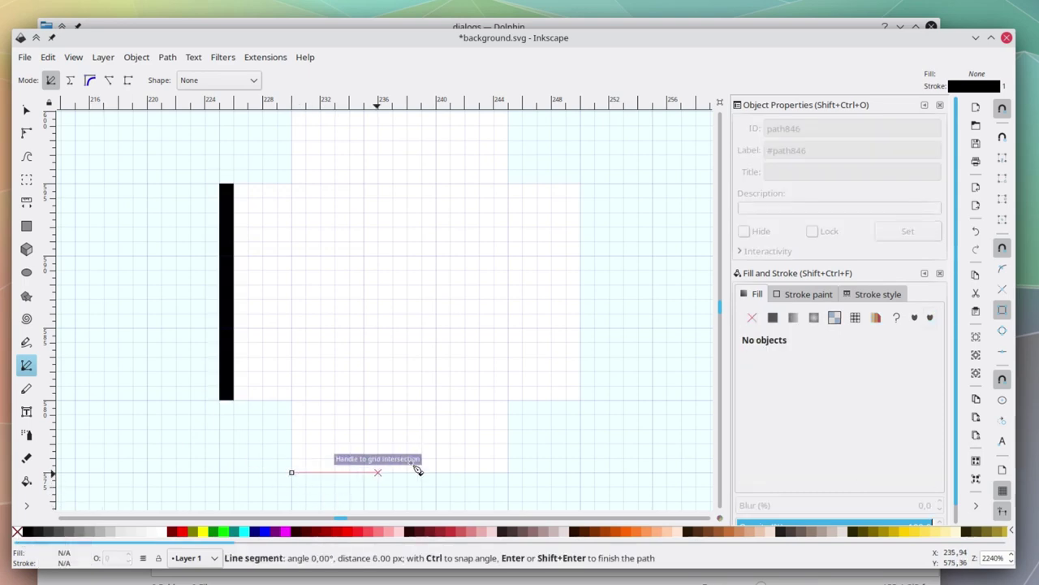
{"action": "left_click", "coordinate": [508, 463]}
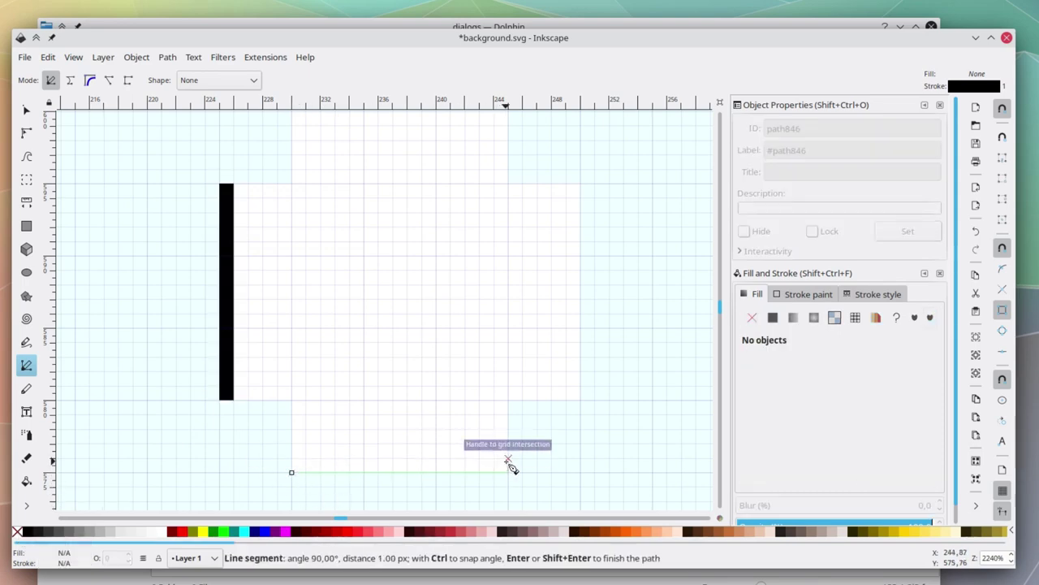
{"action": "left_click", "coordinate": [292, 472]}
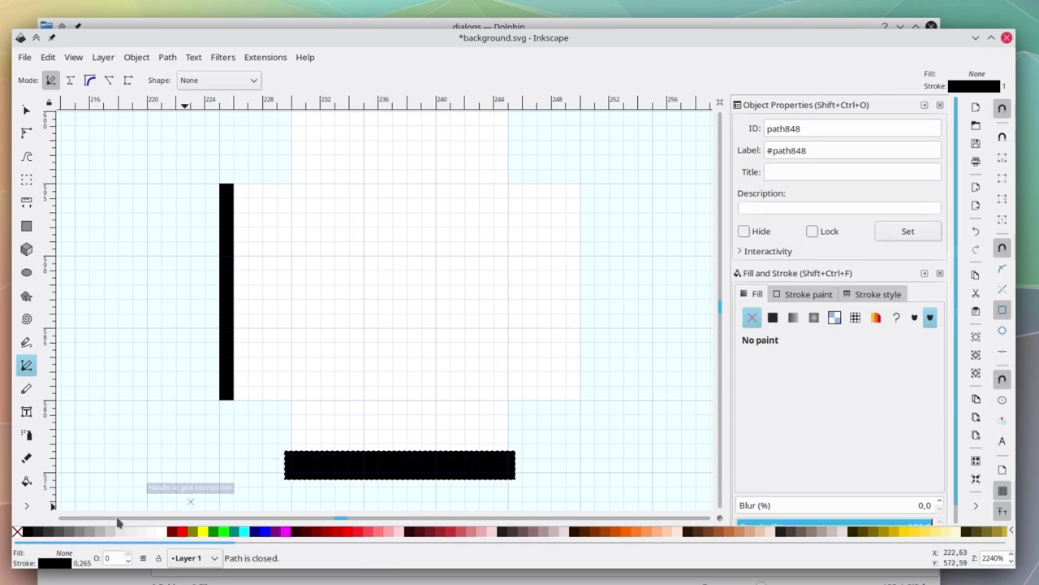
{"action": "left_click", "coordinate": [16, 532]}
{"action": "left_click", "coordinate": [28, 532]}
Pen-draw matching black-filled thin bars along the right and top strips' outer edges.
{"action": "left_click", "coordinate": [579, 400]}
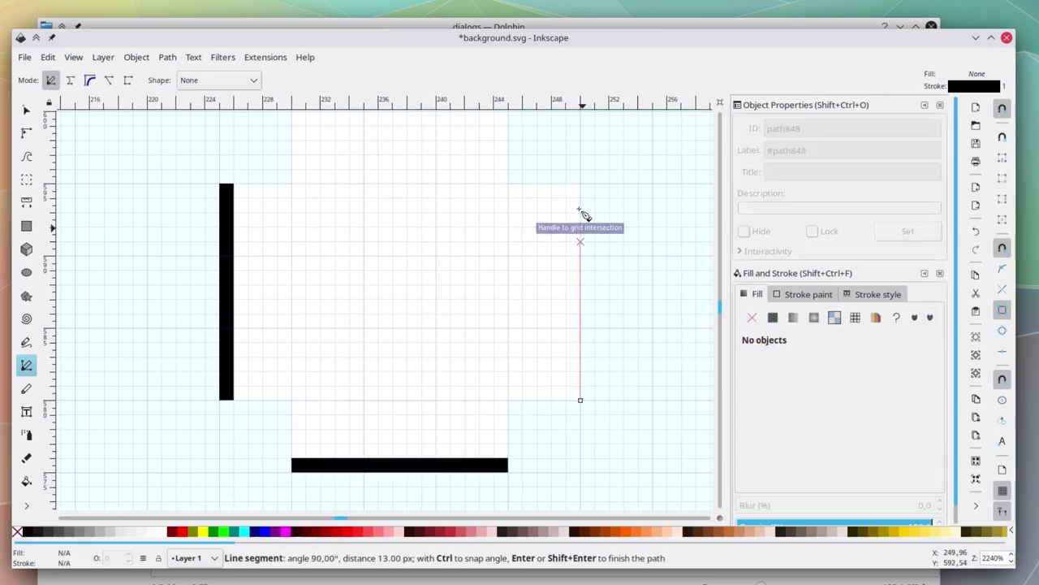
{"action": "left_click", "coordinate": [580, 183]}
{"action": "left_click", "coordinate": [566, 183]}
{"action": "left_click", "coordinate": [566, 400]}
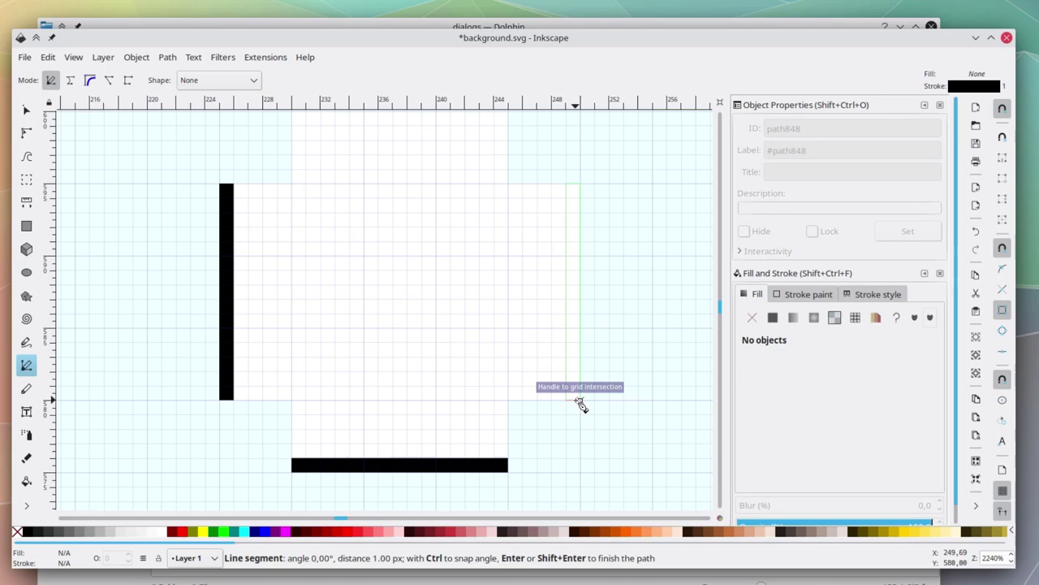
{"action": "left_click", "coordinate": [580, 400]}
{"action": "left_click", "coordinate": [17, 531]}
{"action": "left_click", "coordinate": [28, 532]}
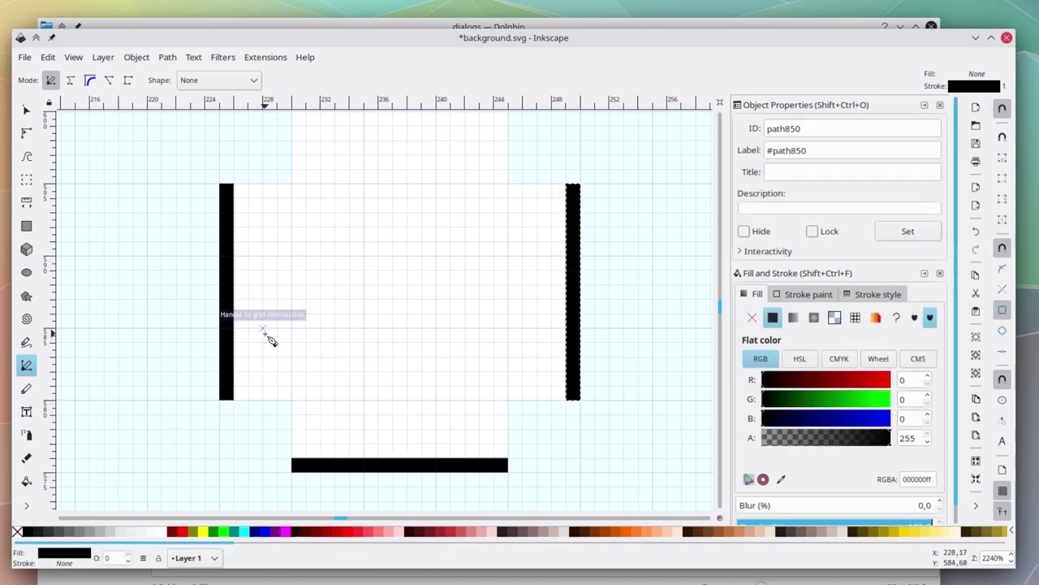
{"action": "scroll", "coordinate": [276, 308], "scroll_direction": "up", "scroll_amount": 2}
{"action": "left_click", "coordinate": [291, 163]}
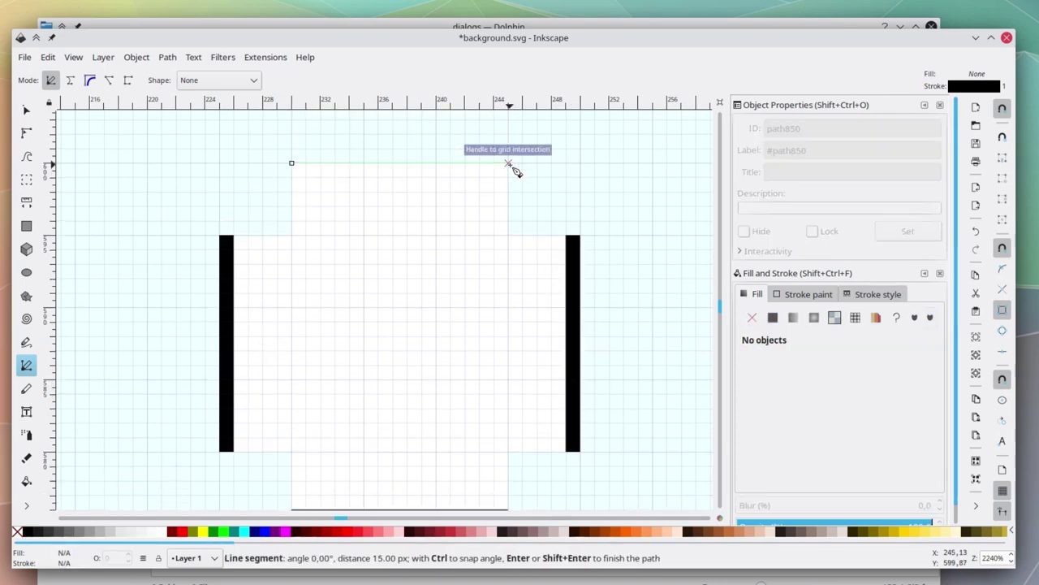
{"action": "left_click", "coordinate": [508, 163]}
{"action": "left_click", "coordinate": [508, 178]}
{"action": "left_click", "coordinate": [292, 177]}
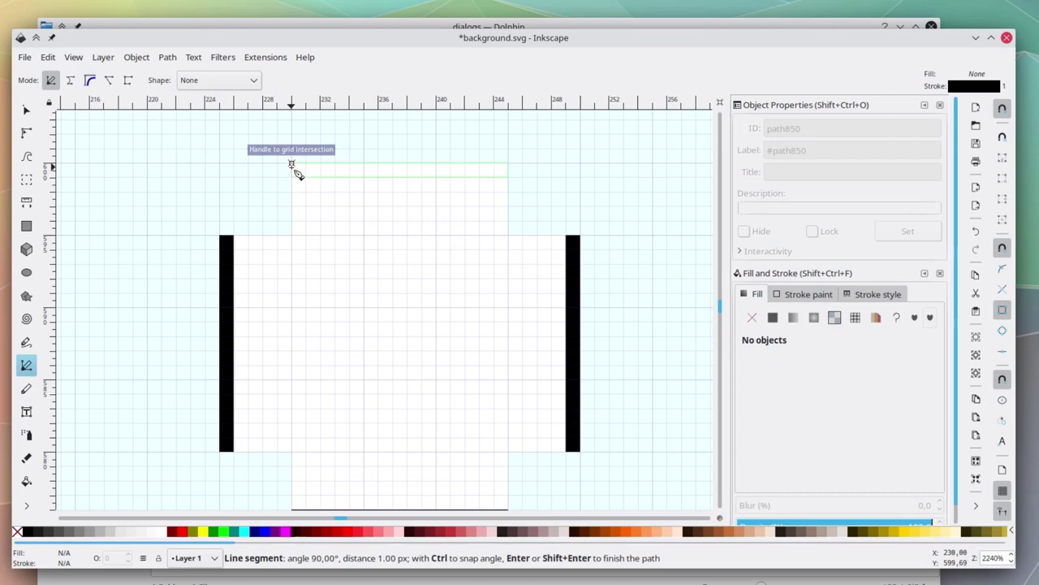
{"action": "left_click", "coordinate": [292, 163]}
{"action": "left_click", "coordinate": [16, 532]}
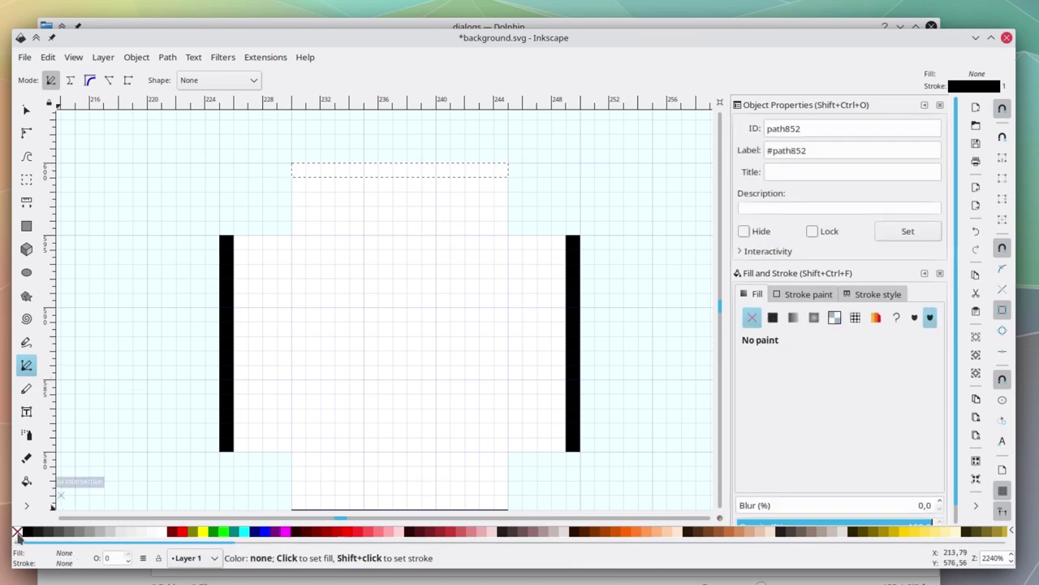
{"action": "left_click", "coordinate": [26, 532]}
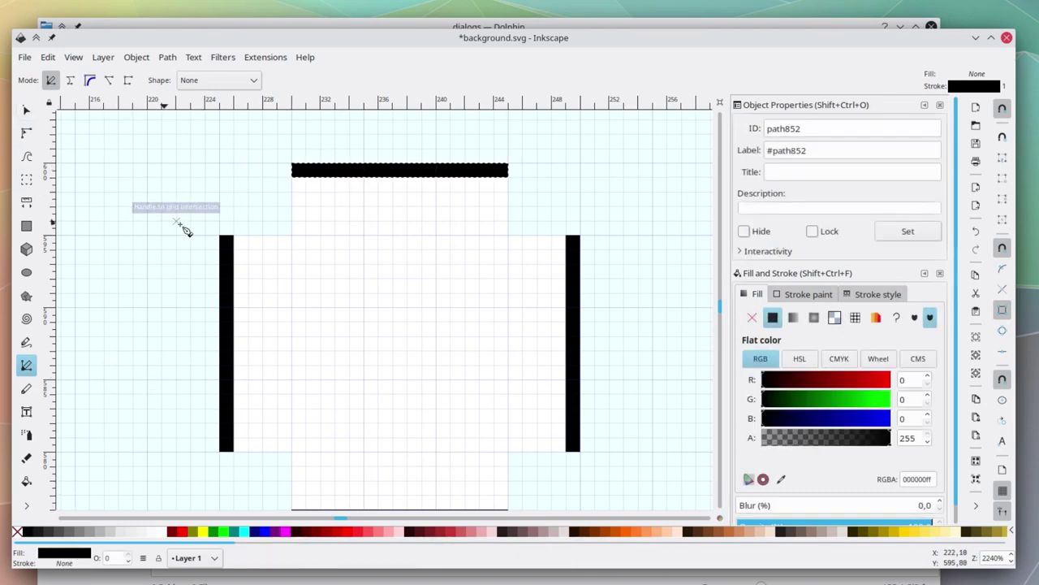
Pen-draw a triangle in the top-left corner gap with no outline and white fill.
{"action": "scroll", "coordinate": [181, 225], "scroll_direction": "up", "scroll_amount": 3}
{"action": "scroll", "coordinate": [455, 235], "scroll_direction": "up", "scroll_amount": 5}
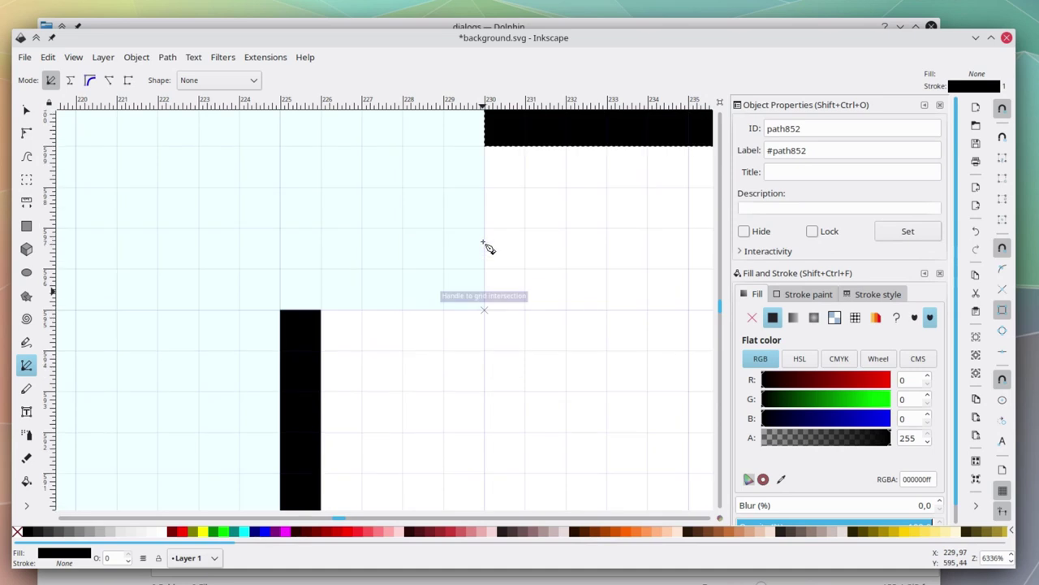
{"action": "left_click", "coordinate": [483, 465]}
{"action": "left_click", "coordinate": [484, 262]}
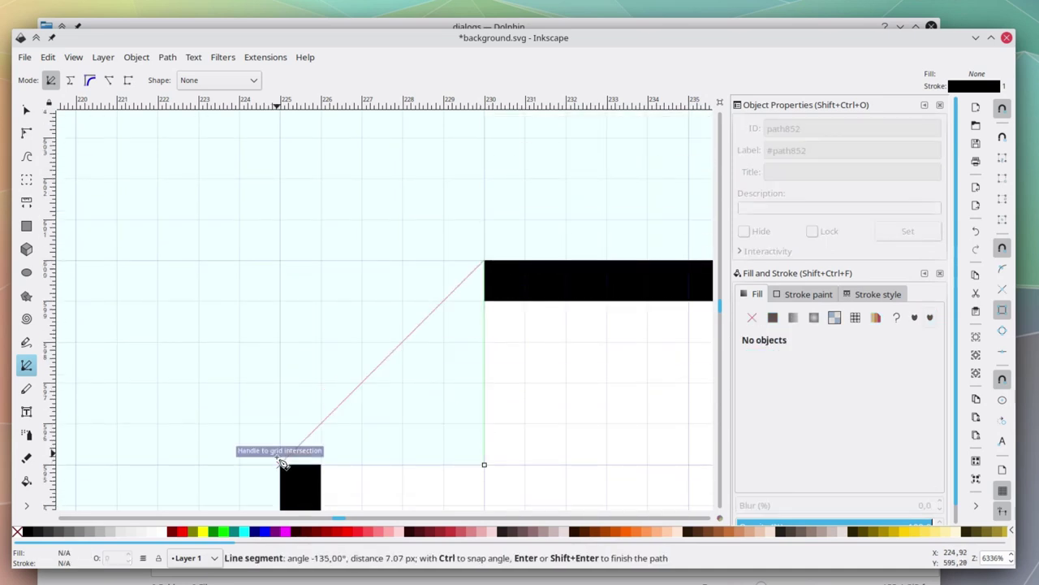
{"action": "left_click", "coordinate": [281, 464]}
{"action": "left_click", "coordinate": [484, 465]}
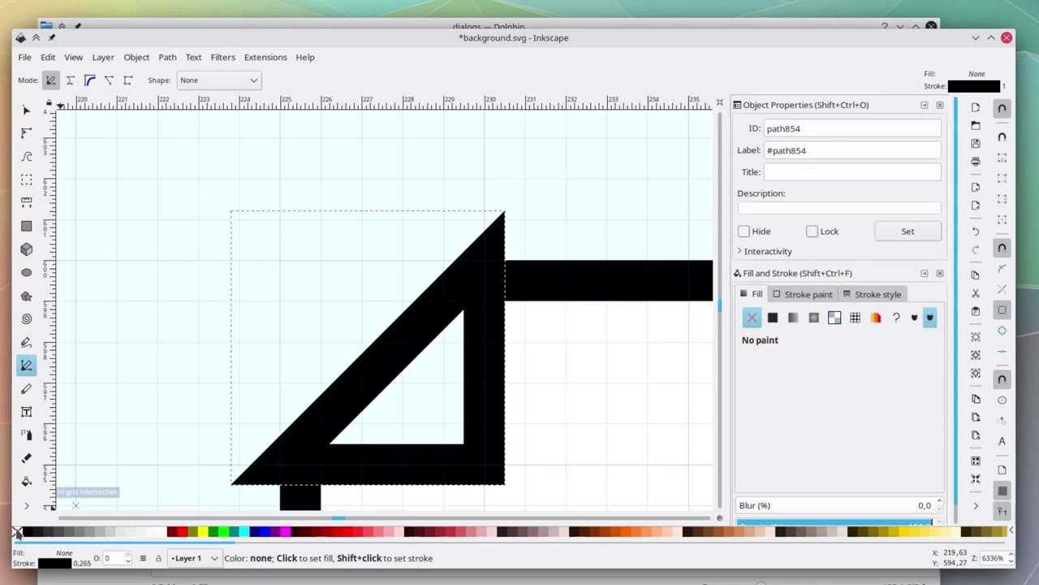
{"action": "left_click", "coordinate": [16, 532], "text": "shift"}
{"action": "left_click", "coordinate": [157, 531]}
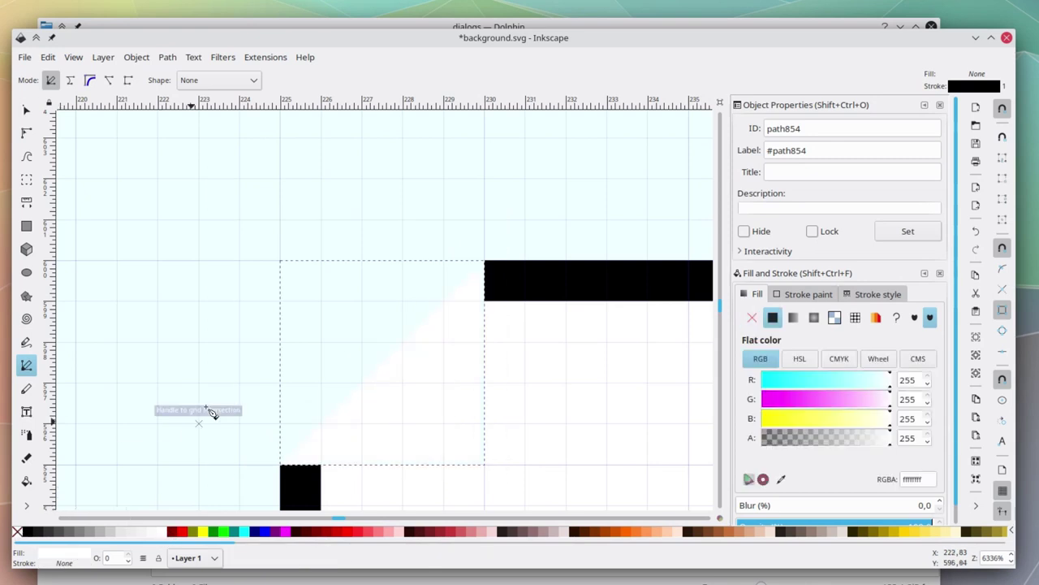
Curve the triangle's diagonal edge into a rounded corner using the Node tool.
{"action": "left_click", "coordinate": [26, 133]}
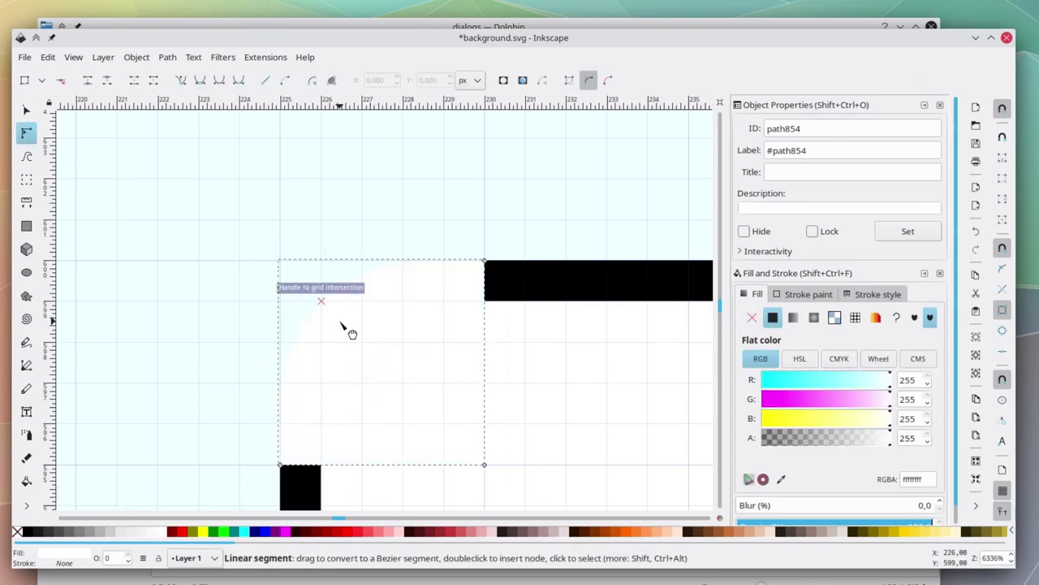
{"action": "left_click", "coordinate": [371, 331]}
{"action": "left_click_drag", "start_coordinate": [395, 301], "coordinate": [362, 259]}
{"action": "left_click", "coordinate": [335, 373]}
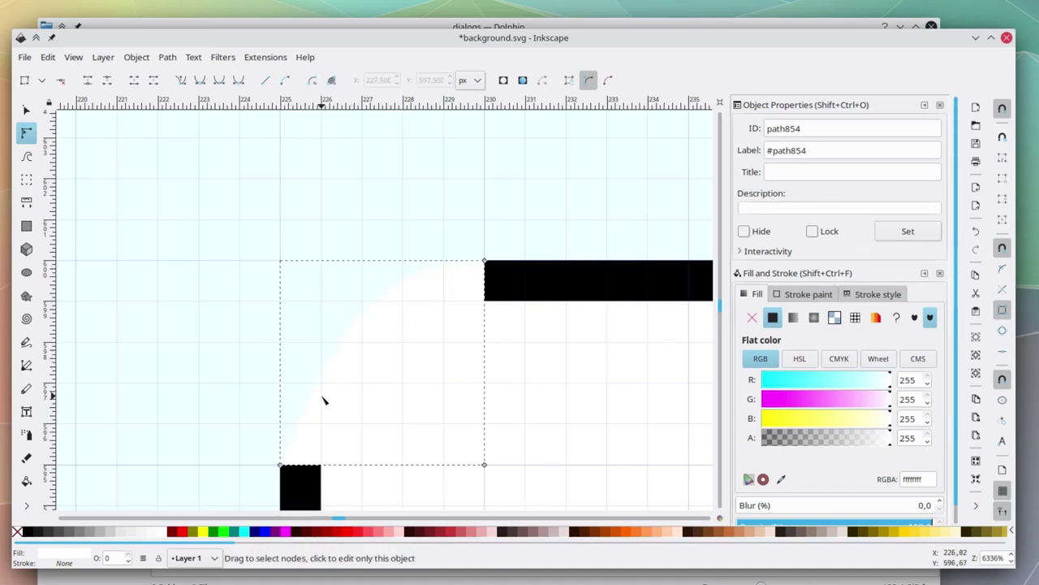
{"action": "left_click", "coordinate": [280, 464]}
{"action": "left_click_drag", "start_coordinate": [322, 365], "coordinate": [291, 351]}
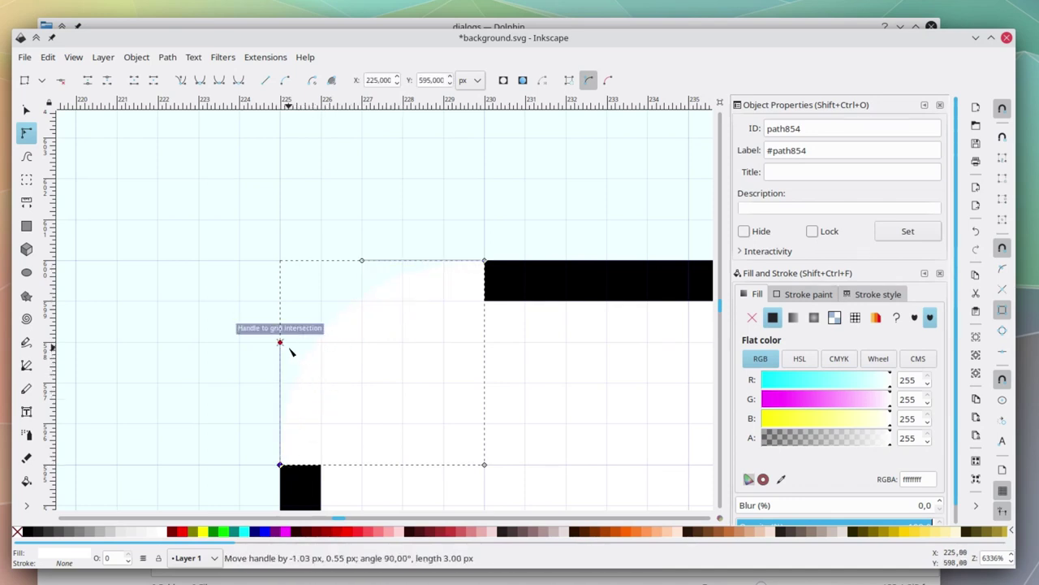
Move the white corner piece right to X 245 at the top bar's end, snapped to grid.
{"action": "left_click", "coordinate": [29, 113]}
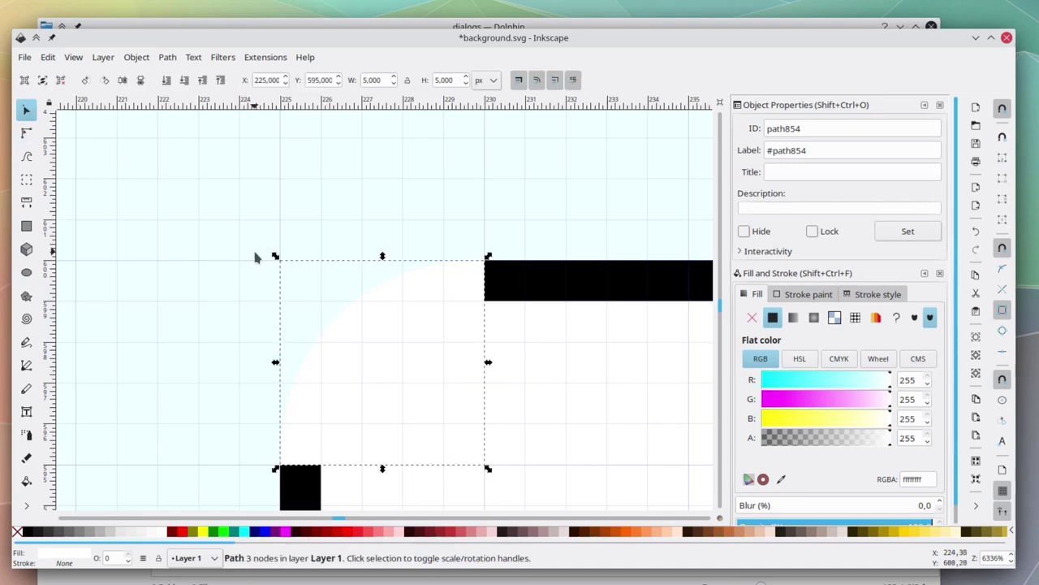
{"action": "scroll", "coordinate": [255, 257], "scroll_direction": "down", "scroll_amount": 4, "text": "ctrl"}
{"action": "left_click", "coordinate": [263, 423]}
{"action": "scroll", "coordinate": [263, 423], "scroll_direction": "up", "scroll_amount": 2, "text": "ctrl"}
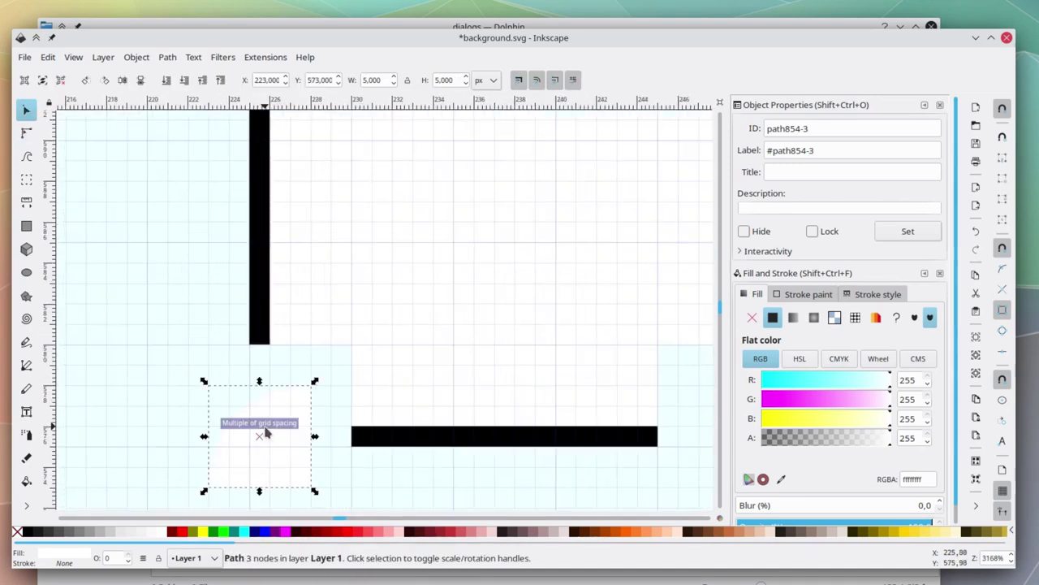
{"action": "mouse_move", "coordinate": [254, 449]}
{"action": "left_mouse_down"}
{"action": "mouse_move", "coordinate": [301, 398]}
{"action": "mouse_move", "coordinate": [426, 397]}
{"action": "mouse_move", "coordinate": [398, 399]}
{"action": "left_mouse_up"}
{"action": "scroll", "coordinate": [309, 398], "scroll_direction": "right", "scroll_amount": 5}
{"action": "scroll", "coordinate": [399, 399], "scroll_direction": "up", "scroll_amount": 10}
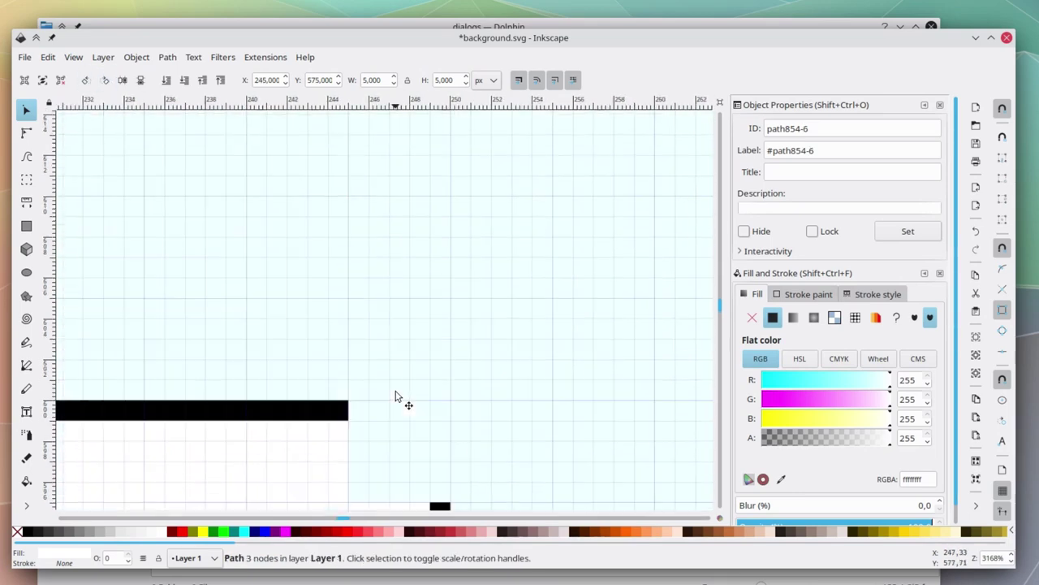
Paste another copy of the white corner piece and deselect it.
{"action": "key", "text": "ctrl+v"}
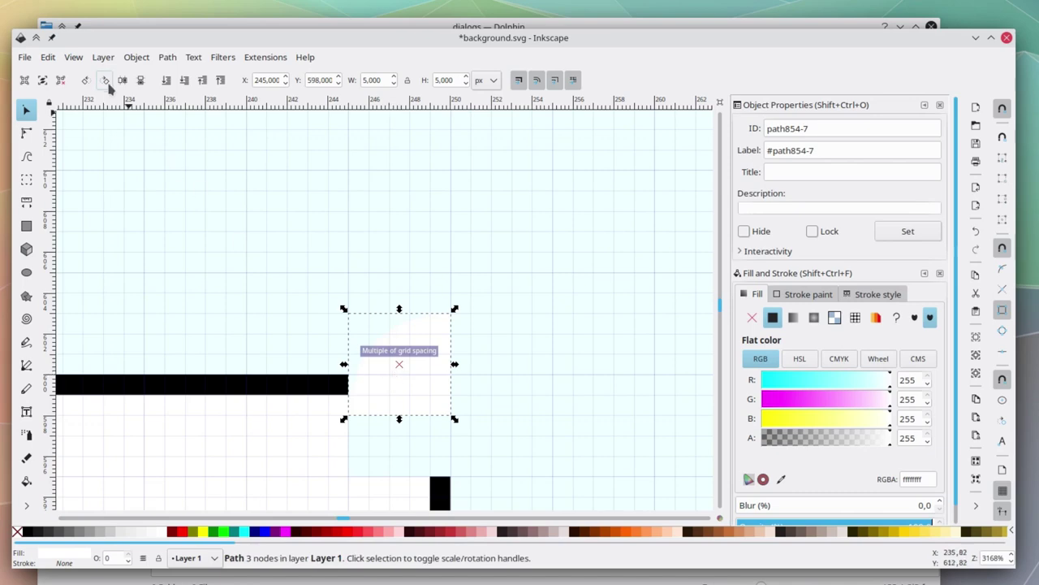
{"action": "left_click", "coordinate": [499, 374]}
{"action": "scroll", "coordinate": [423, 450], "scroll_direction": "up", "scroll_amount": 2}
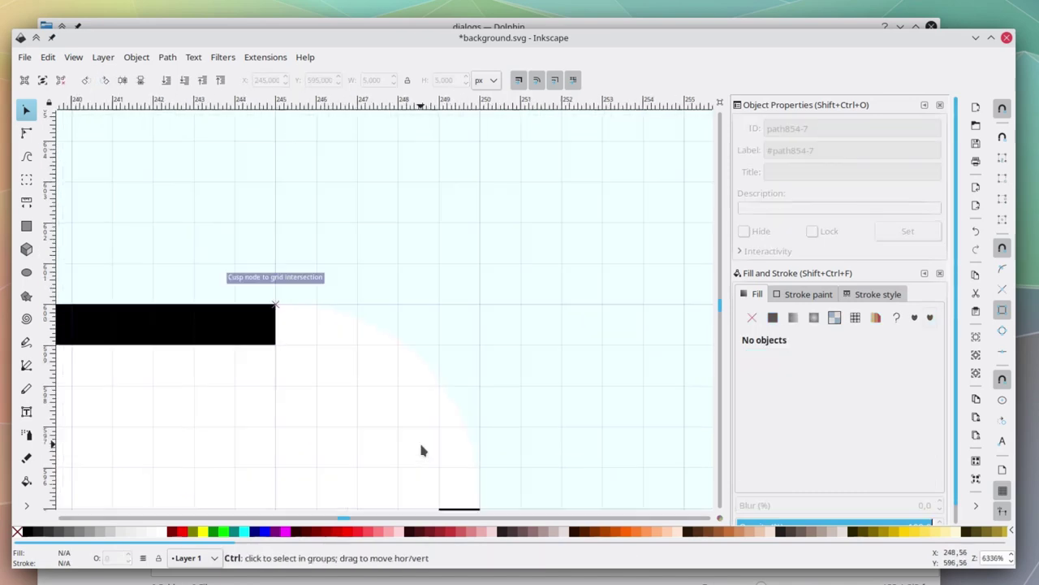
{"action": "scroll", "coordinate": [421, 451], "scroll_direction": "down", "scroll_amount": 3}
{"action": "scroll", "coordinate": [421, 451], "scroll_direction": "up", "scroll_amount": 2, "text": "ctrl"}
{"action": "scroll", "coordinate": [421, 451], "scroll_direction": "down", "scroll_amount": 1, "text": "ctrl"}
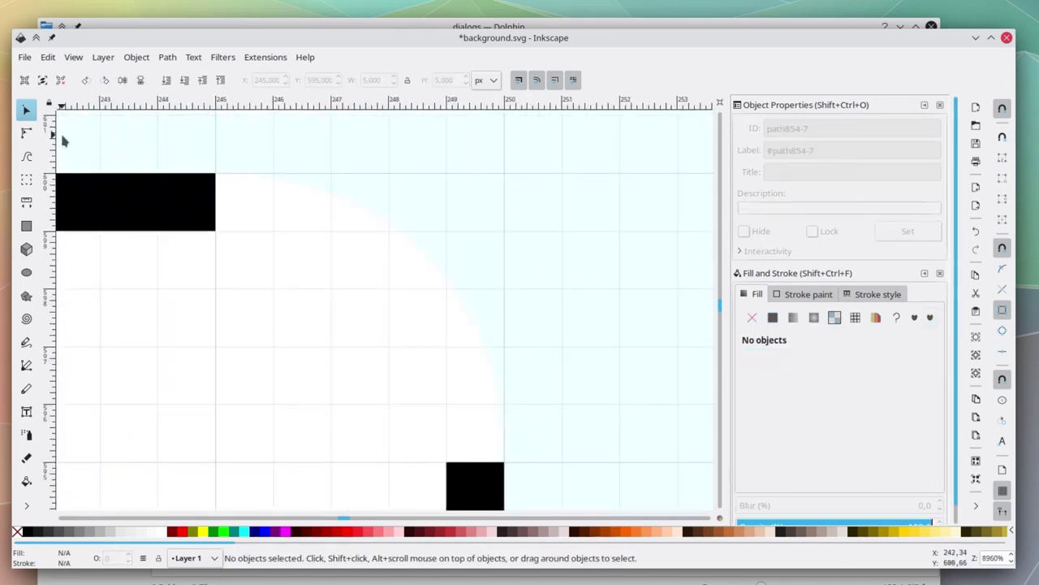
Pen-draw a closed four-point path between the top bar and right piece, no stroke, black fill.
{"action": "left_click", "coordinate": [26, 365]}
{"action": "left_click", "coordinate": [448, 464]}
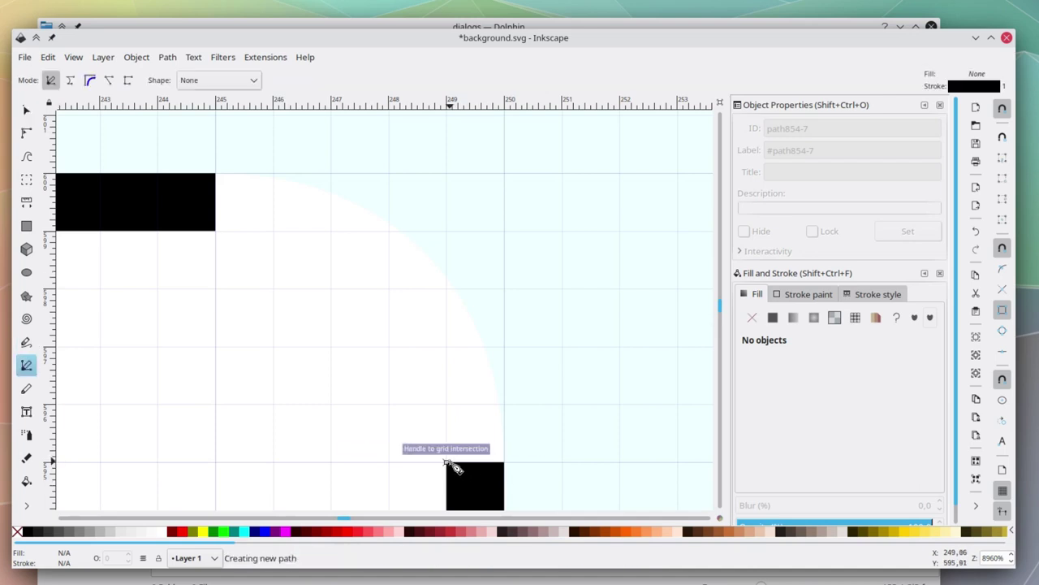
{"action": "left_click", "coordinate": [215, 173]}
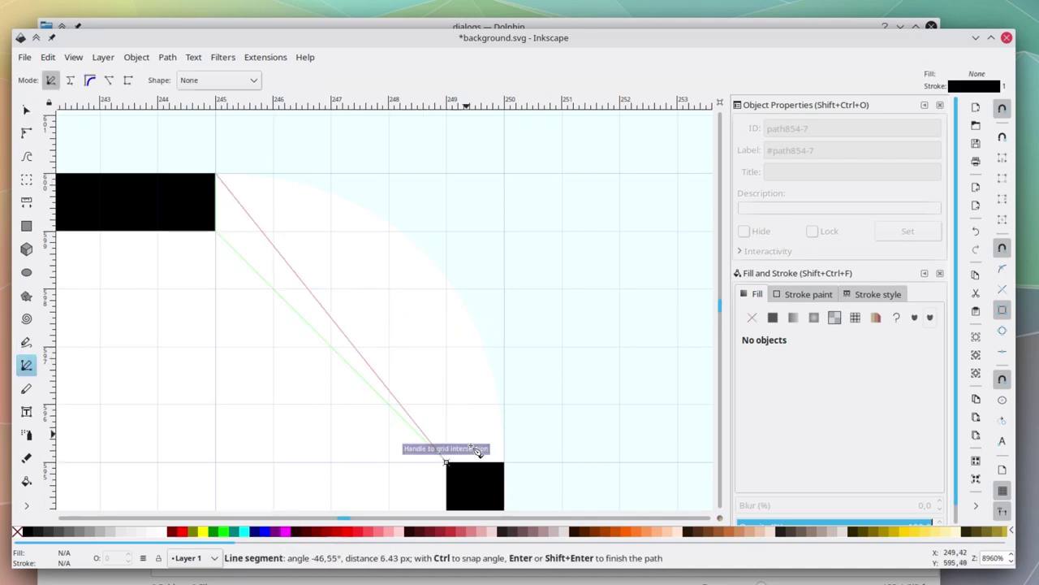
{"action": "left_click", "coordinate": [503, 462]}
{"action": "left_click", "coordinate": [446, 462]}
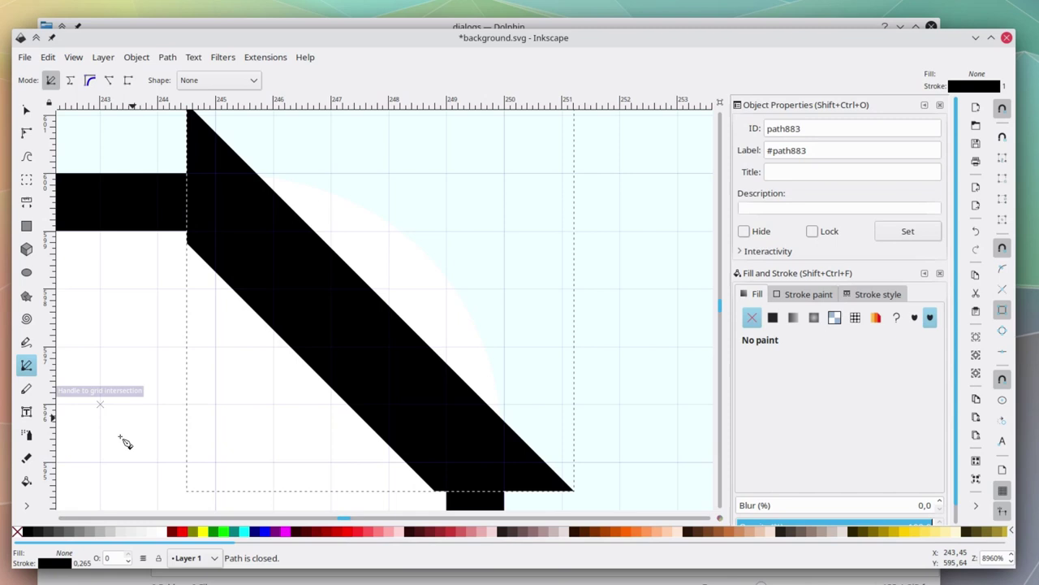
{"action": "left_click", "coordinate": [17, 532], "text": "shift"}
{"action": "left_click", "coordinate": [28, 533]}
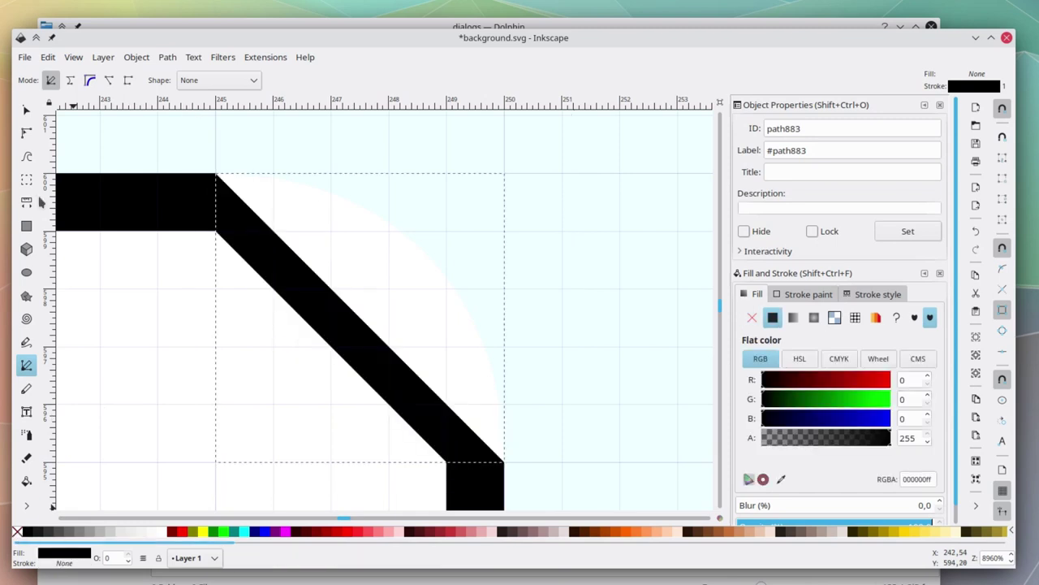
Curve the band's inner and outer edges so they meet the top bar horizontally and right side vertically.
{"action": "left_click", "coordinate": [27, 134]}
{"action": "left_click_drag", "start_coordinate": [355, 317], "coordinate": [390, 289]}
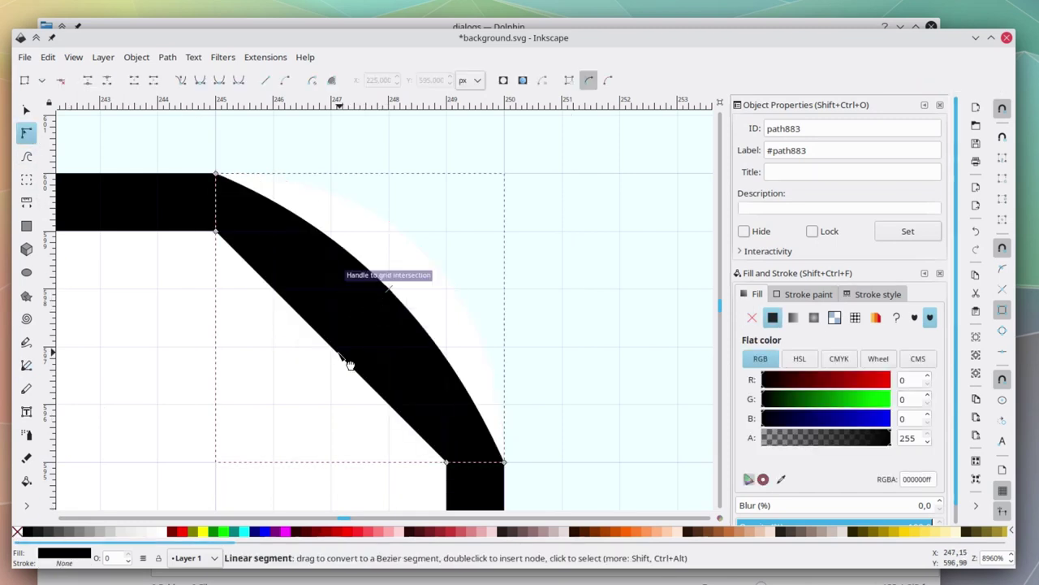
{"action": "left_click_drag", "start_coordinate": [373, 338], "coordinate": [374, 337]}
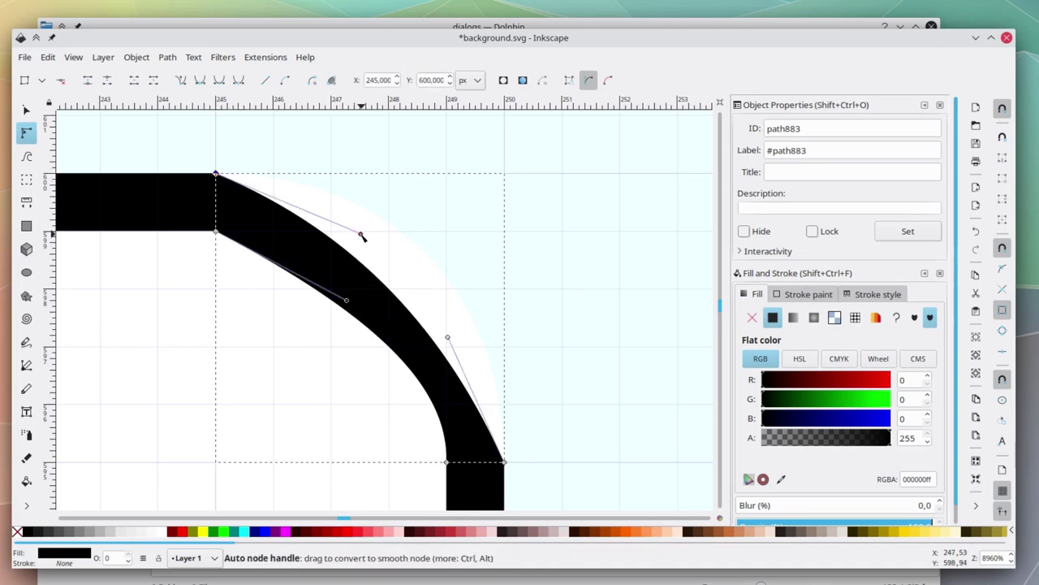
{"action": "left_click_drag", "start_coordinate": [360, 234], "coordinate": [394, 195]}
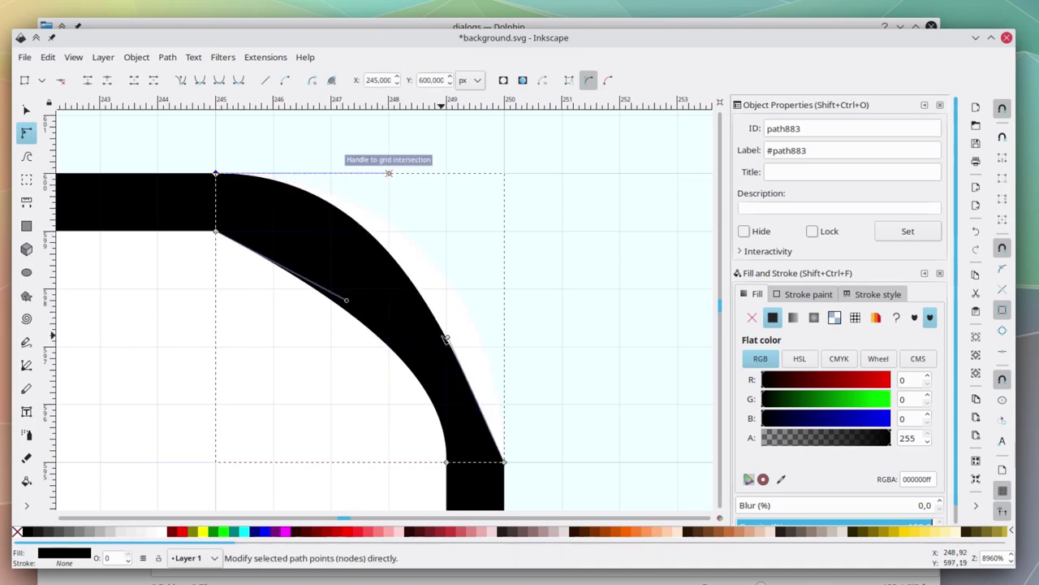
{"action": "left_click_drag", "start_coordinate": [449, 341], "coordinate": [518, 293]}
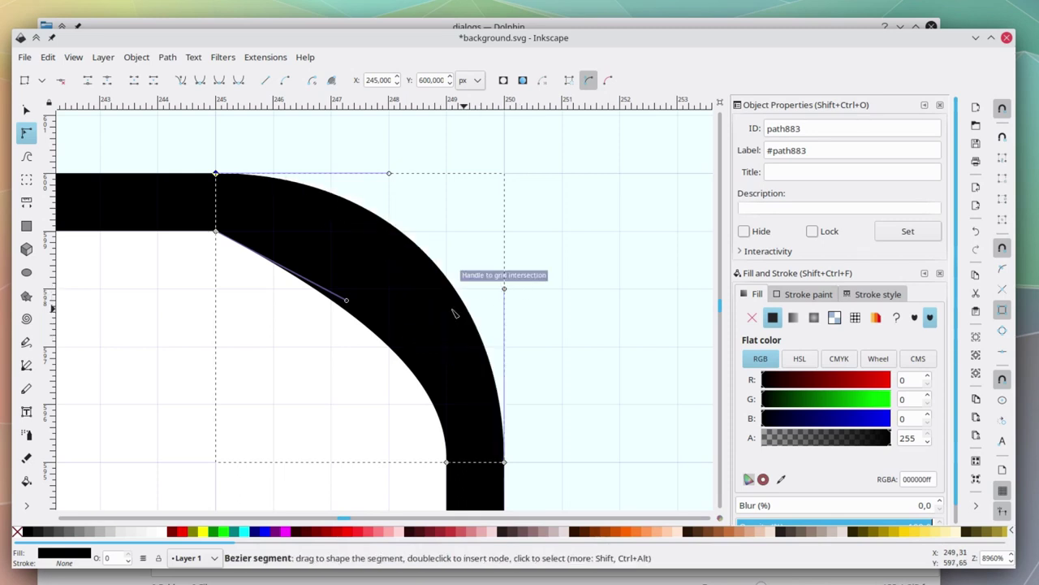
{"action": "left_click_drag", "start_coordinate": [347, 301], "coordinate": [375, 252]}
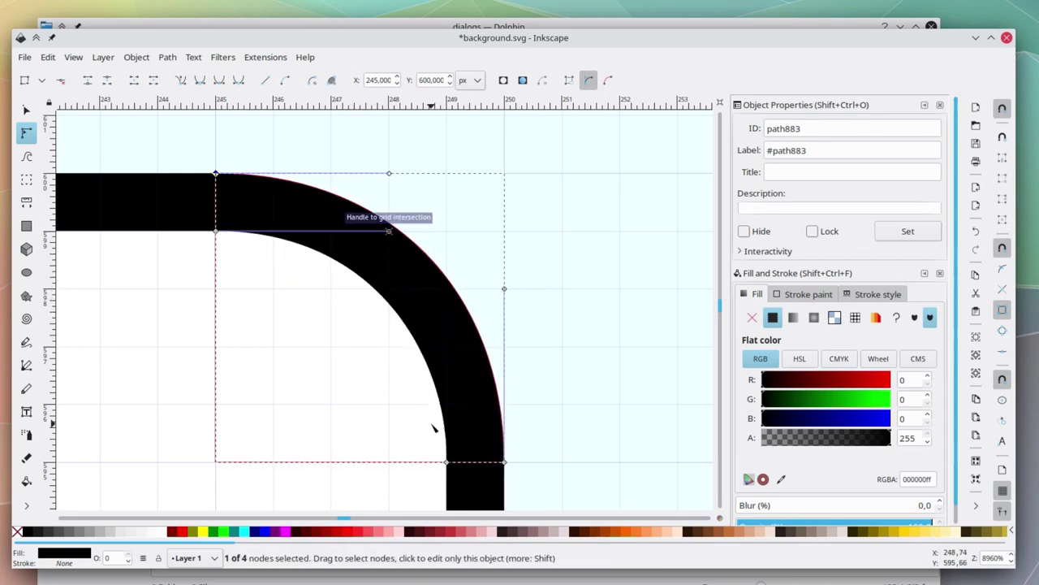
{"action": "left_click", "coordinate": [447, 376]}
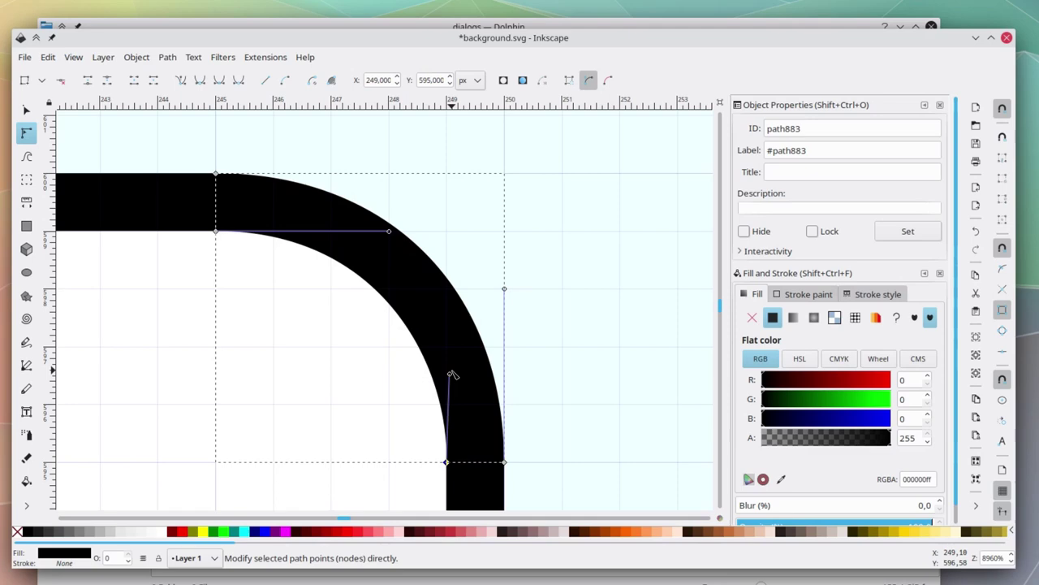
{"action": "left_click_drag", "start_coordinate": [453, 379], "coordinate": [444, 363]}
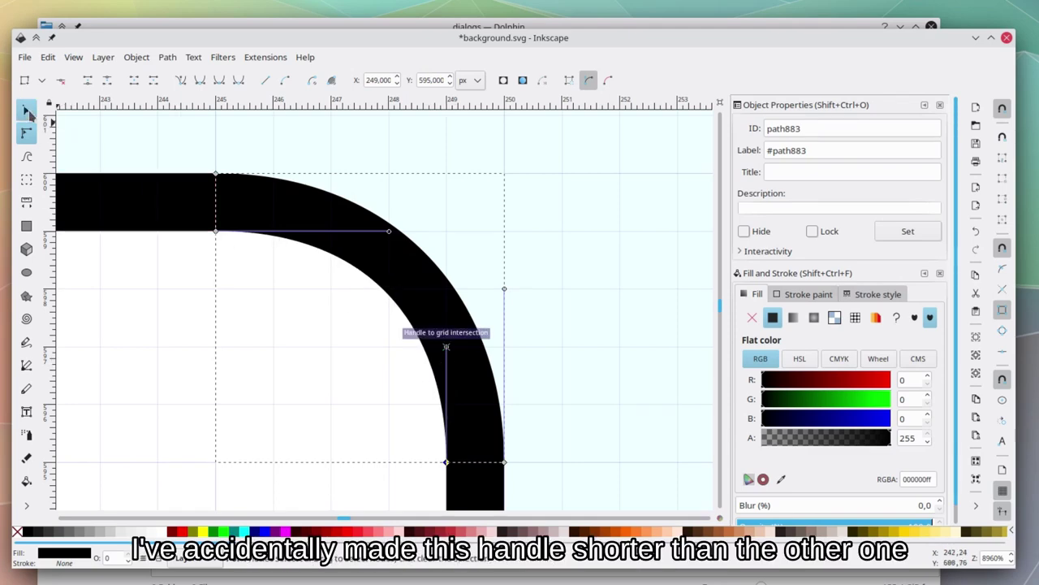
{"action": "left_click", "coordinate": [29, 114]}
Paste copies of the rounded corner, turning one 180° and snapping it onto the bottom-left.
{"action": "scroll", "coordinate": [434, 297], "scroll_direction": "down", "scroll_amount": 4}
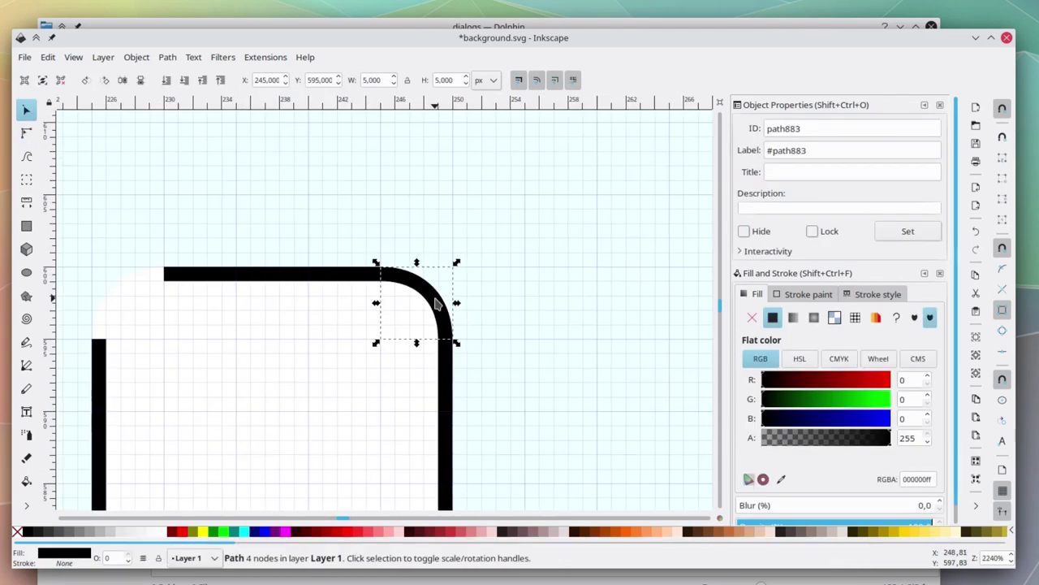
{"action": "scroll", "coordinate": [388, 302], "scroll_direction": "left", "scroll_amount": 8}
{"action": "key", "text": "ctrl+v"}
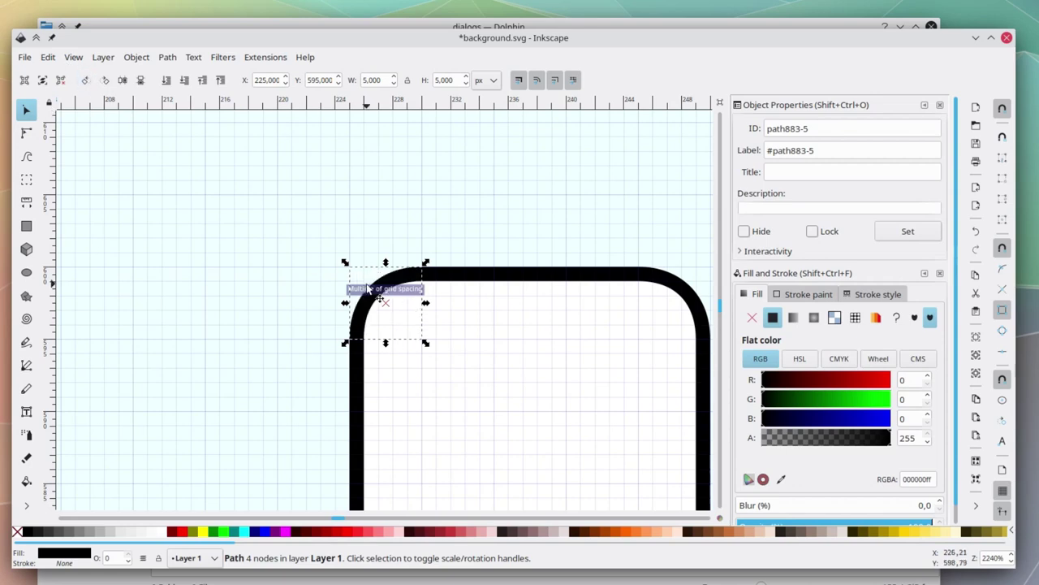
{"action": "scroll", "coordinate": [338, 325], "scroll_direction": "down", "scroll_amount": 6}
{"action": "key", "text": "ctrl+v"}
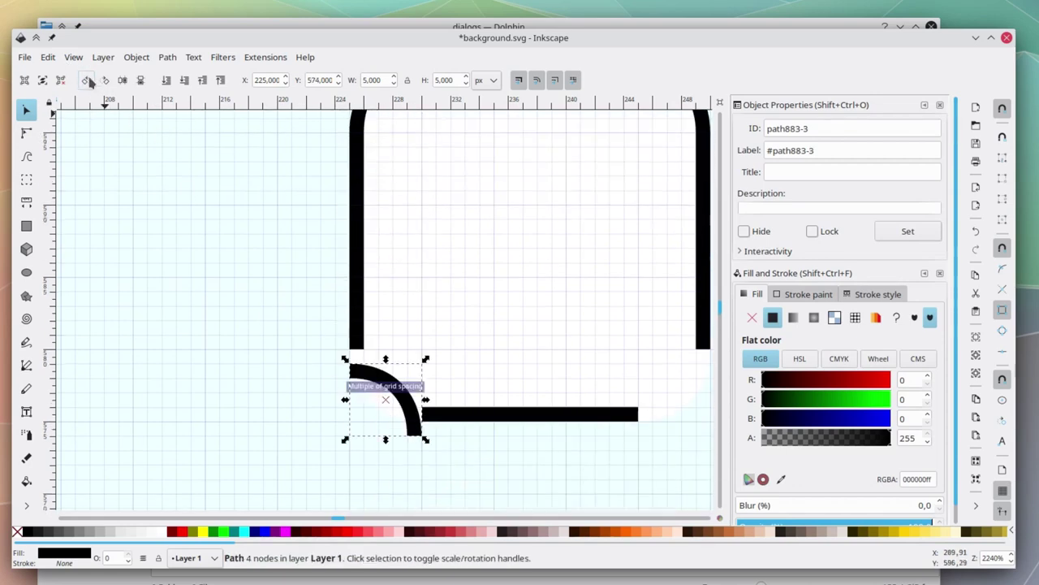
{"action": "double_click", "coordinate": [87, 79]}
{"action": "left_click_drag", "start_coordinate": [378, 406], "coordinate": [399, 394]}
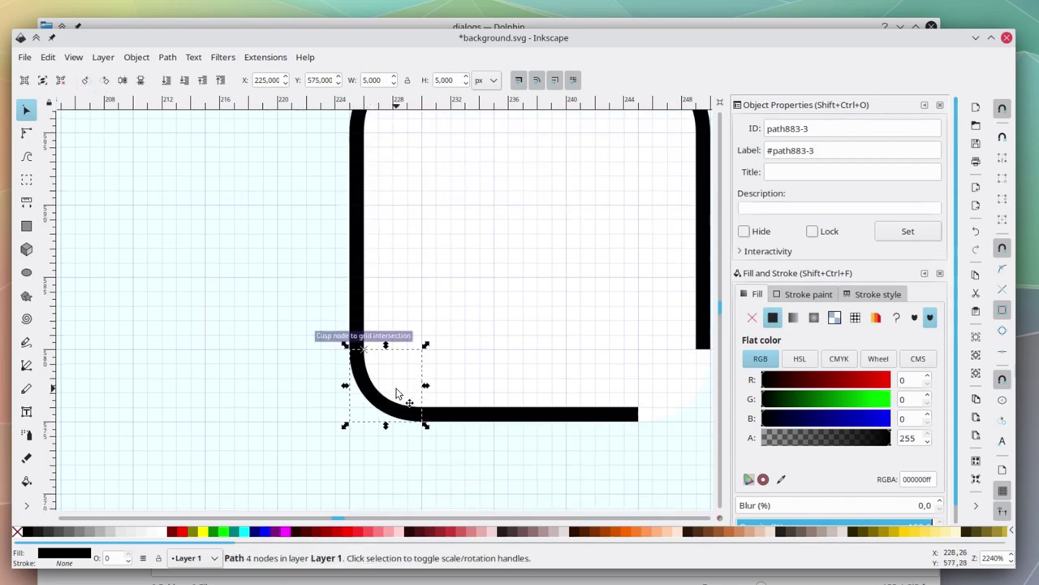
Paste a third copy, rotate it 90° and snap it onto the bottom-right corner.
{"action": "scroll", "coordinate": [399, 394], "scroll_direction": "right", "scroll_amount": 6}
{"action": "key", "text": "ctrl+v"}
{"action": "left_click", "coordinate": [105, 80]}
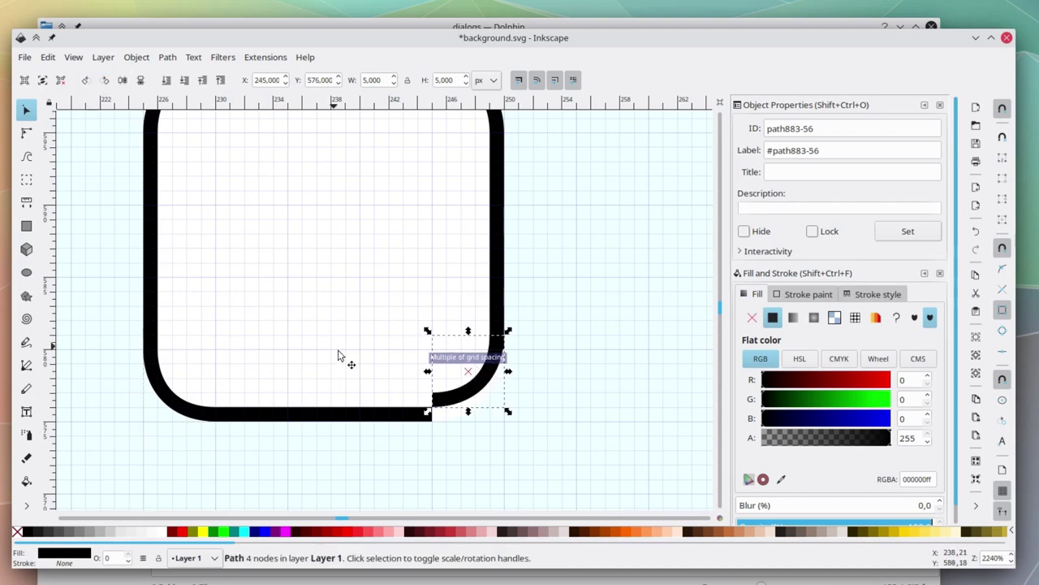
{"action": "left_click_drag", "start_coordinate": [466, 381], "coordinate": [468, 396]}
{"action": "left_click", "coordinate": [566, 427]}
{"action": "scroll", "coordinate": [565, 427], "scroll_direction": "up", "scroll_amount": 2}
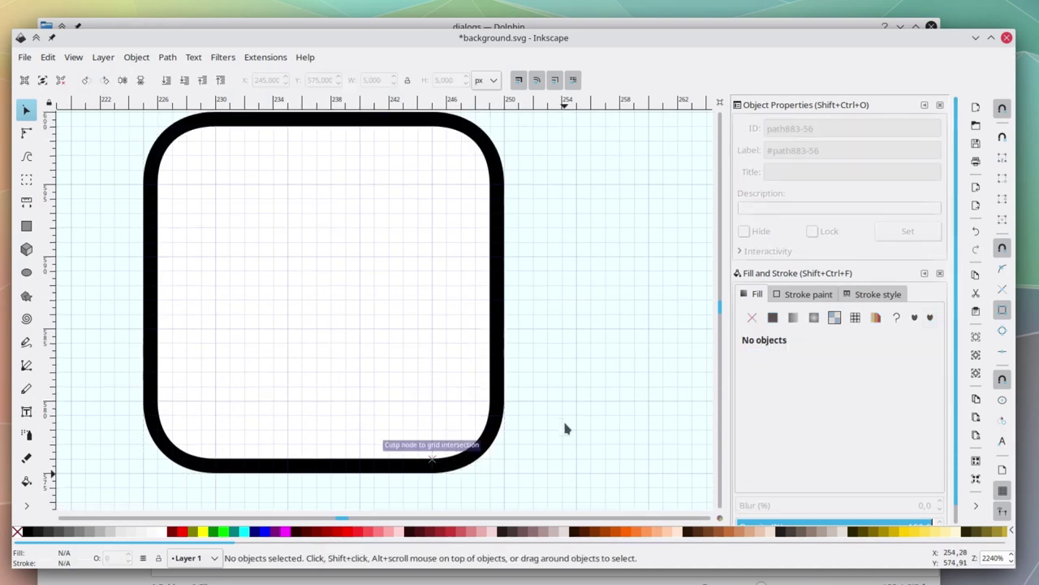
{"action": "scroll", "coordinate": [565, 427], "scroll_direction": "left", "scroll_amount": 1}
{"action": "left_click", "coordinate": [198, 154]}
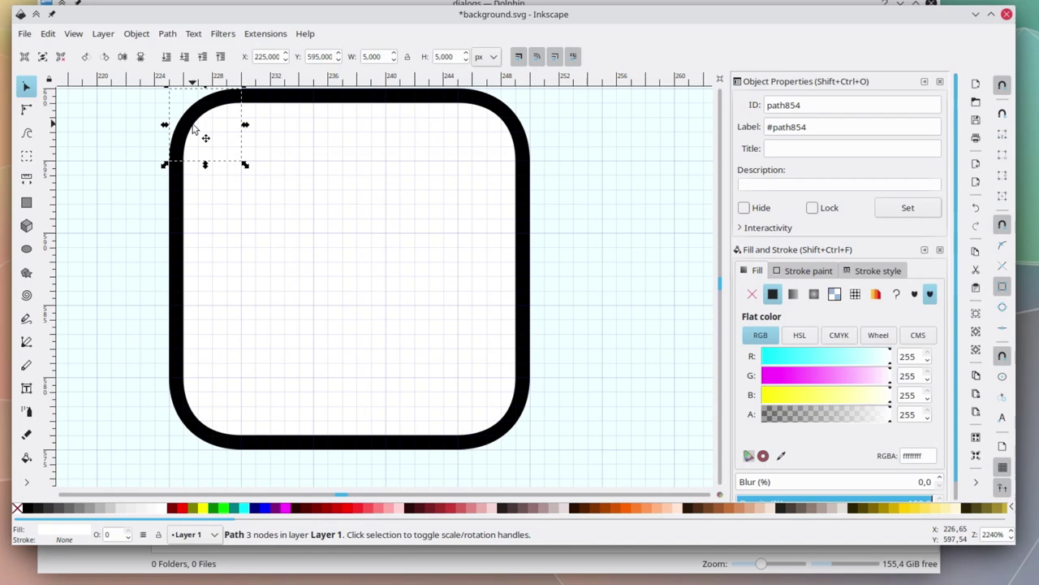
Group the top-left corner, top bar and top-right corner pieces into separate pairs.
{"action": "left_click", "coordinate": [192, 149], "text": "shift"}
{"action": "scroll", "coordinate": [203, 163], "scroll_direction": "up", "scroll_amount": 4}
{"action": "left_click", "coordinate": [200, 262]}
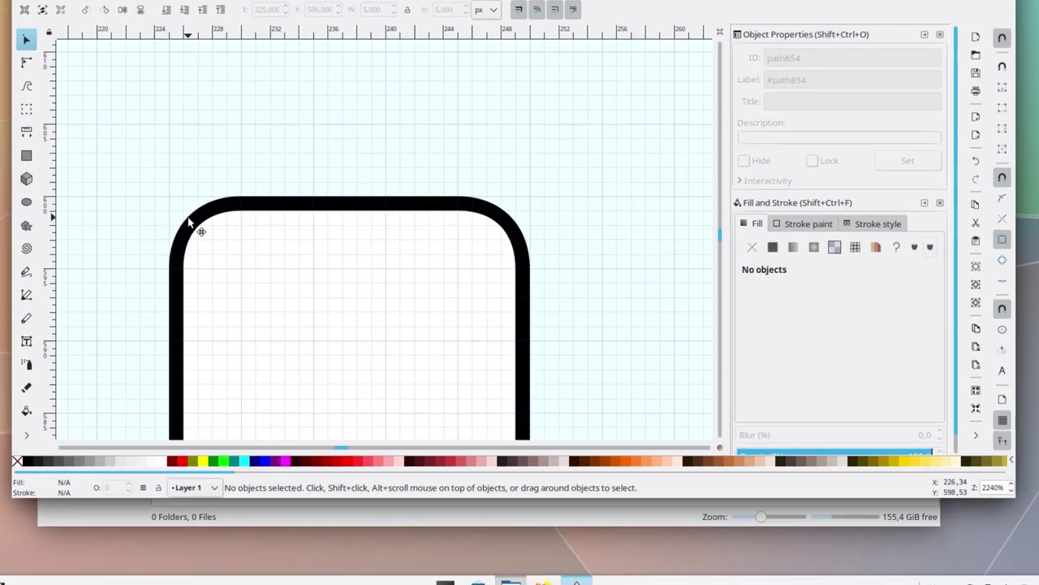
{"action": "left_click", "coordinate": [217, 293]}
{"action": "left_click", "coordinate": [216, 293], "text": "shift"}
{"action": "right_click", "coordinate": [217, 230]}
{"action": "left_click", "coordinate": [255, 581]}
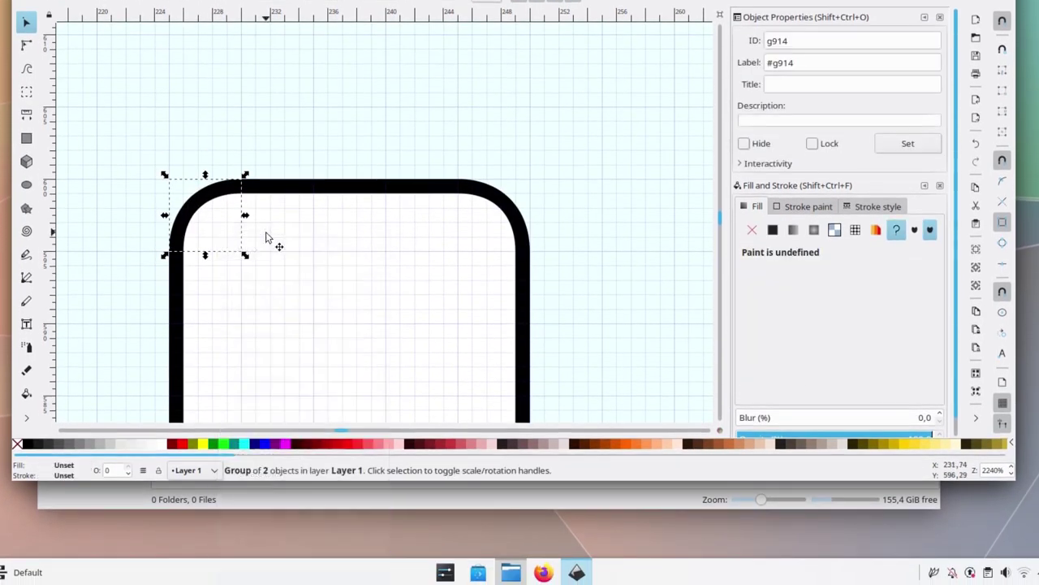
{"action": "left_click", "coordinate": [282, 190]}
{"action": "left_click", "coordinate": [400, 202], "text": "shift"}
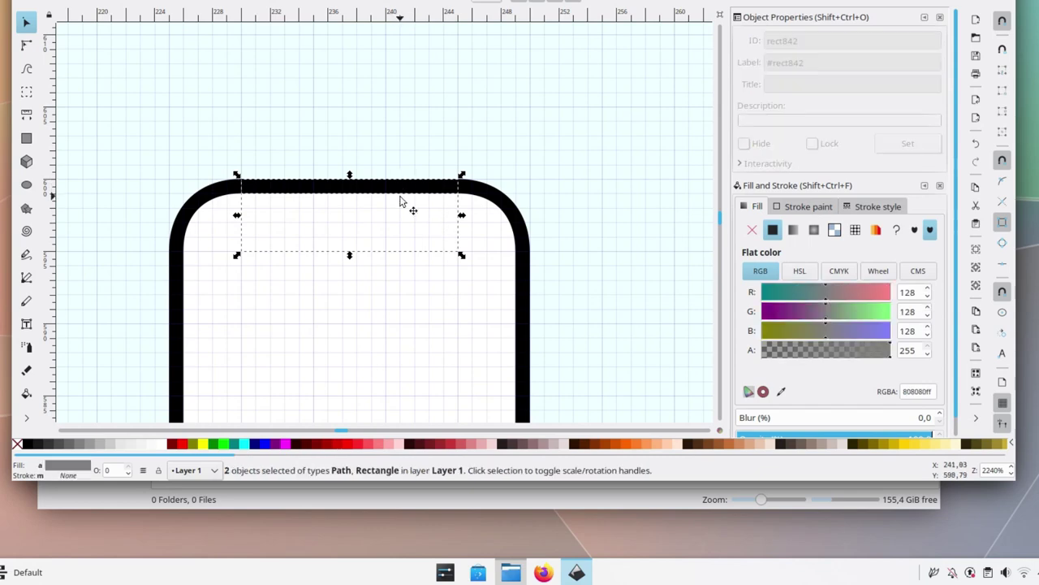
{"action": "right_click", "coordinate": [400, 189]}
{"action": "left_click", "coordinate": [453, 539]}
{"action": "left_click", "coordinate": [487, 220]}
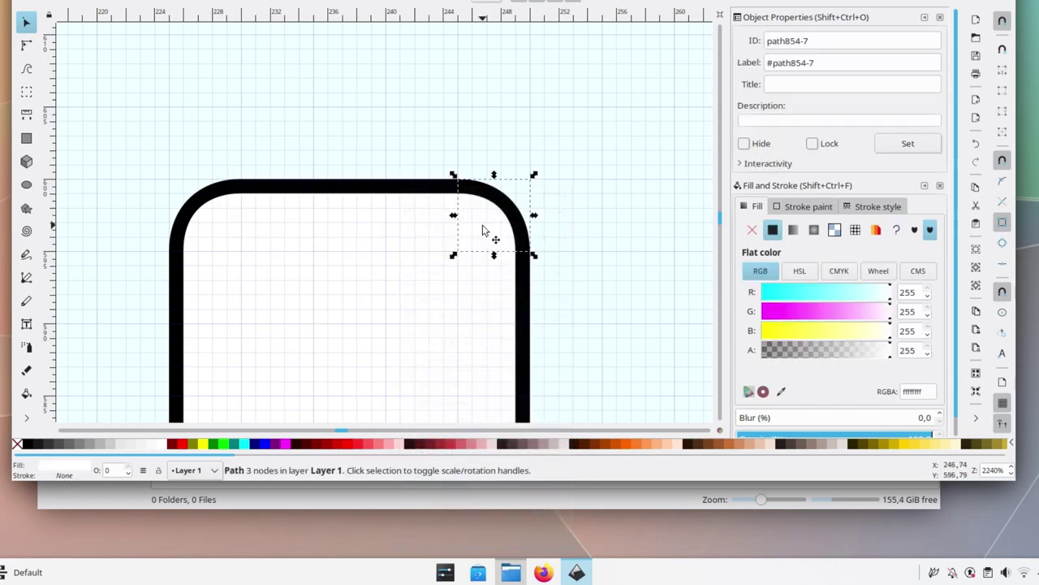
{"action": "left_click", "coordinate": [499, 207], "text": "shift"}
{"action": "right_click", "coordinate": [500, 207]}
{"action": "left_click", "coordinate": [528, 554]}
Group the right side, bottom-right corner and bottom bar pieces into their own groups.
{"action": "scroll", "coordinate": [494, 325], "scroll_direction": "up", "scroll_amount": 2}
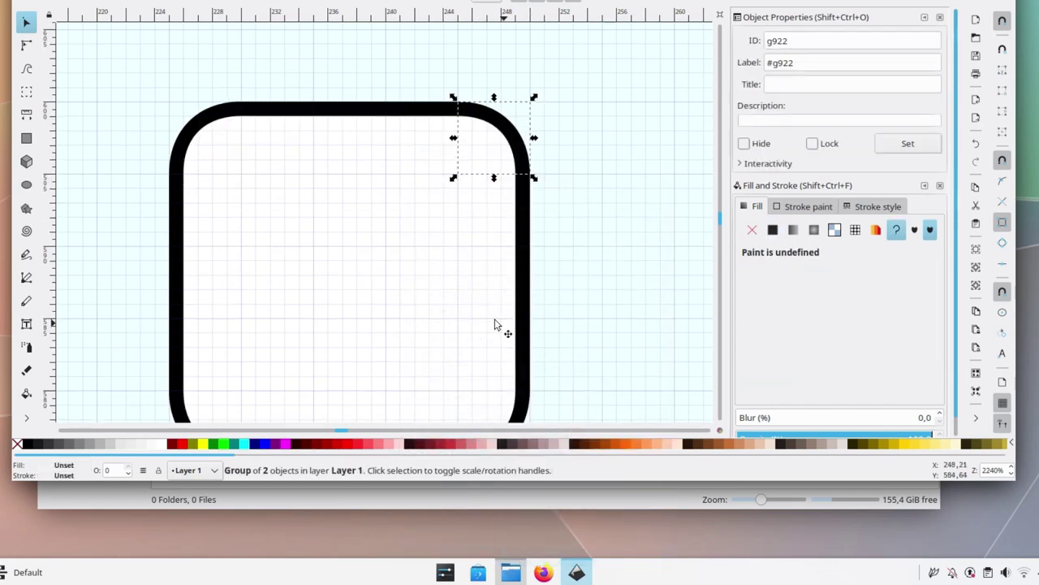
{"action": "left_click", "coordinate": [522, 311]}
{"action": "right_click", "coordinate": [522, 311]}
{"action": "left_click", "coordinate": [532, 301]}
{"action": "scroll", "coordinate": [503, 244], "scroll_direction": "down", "scroll_amount": 3}
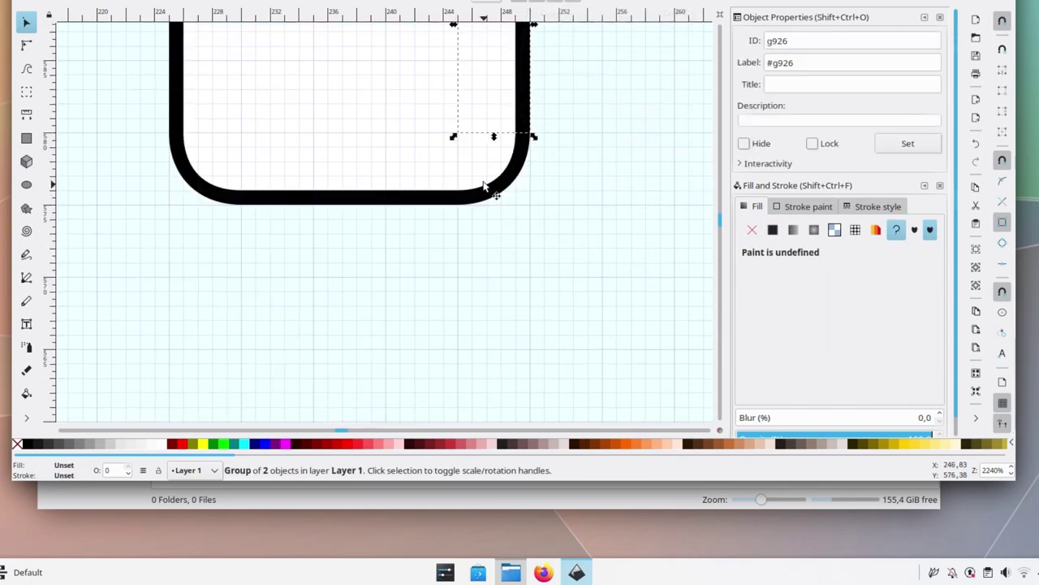
{"action": "left_click", "coordinate": [485, 193], "text": "ctrl"}
{"action": "right_click", "coordinate": [486, 194]}
{"action": "left_click", "coordinate": [528, 540]}
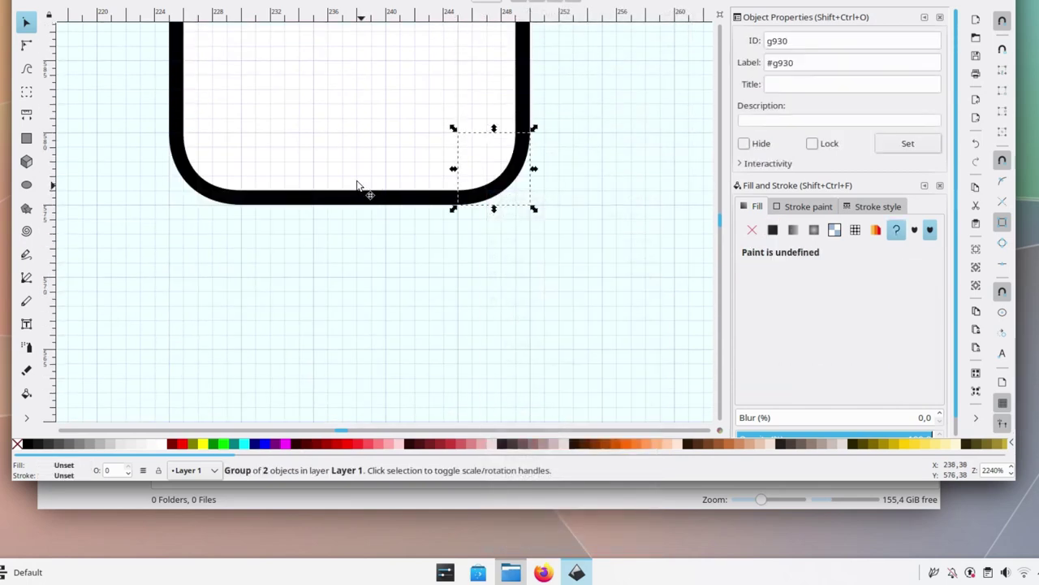
{"action": "left_click", "coordinate": [343, 199], "text": "ctrl"}
{"action": "right_click", "coordinate": [344, 199]}
{"action": "left_click", "coordinate": [373, 550]}
Group the two bottom-left corner paths and the two left-edge pieces.
{"action": "scroll", "coordinate": [229, 211], "scroll_direction": "up", "scroll_amount": 3}
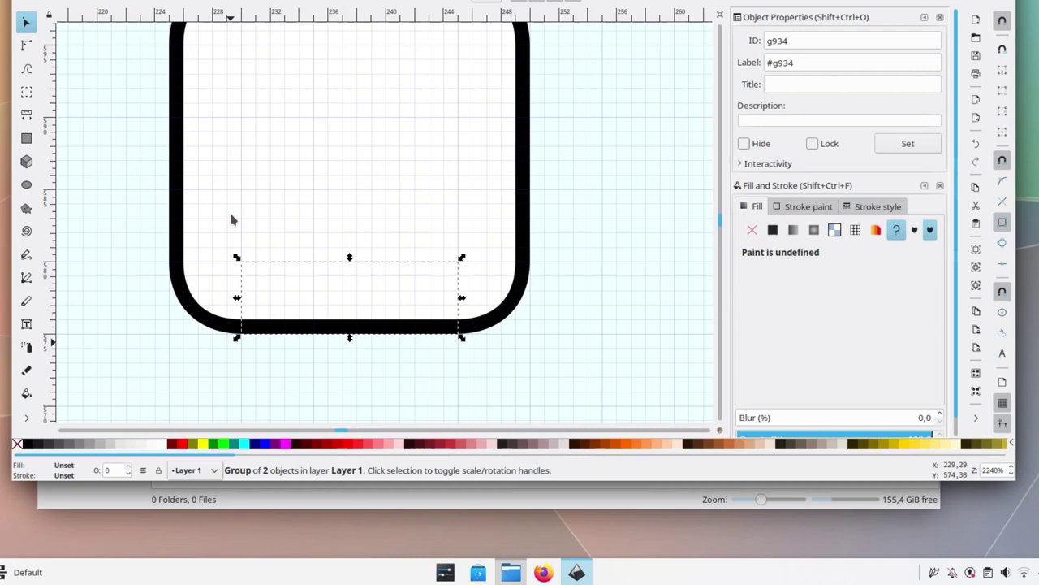
{"action": "left_click", "coordinate": [203, 300], "text": "ctrl"}
{"action": "left_click", "coordinate": [204, 309], "text": "alt+shift"}
{"action": "right_click", "coordinate": [203, 309]}
{"action": "left_click", "coordinate": [235, 297]}
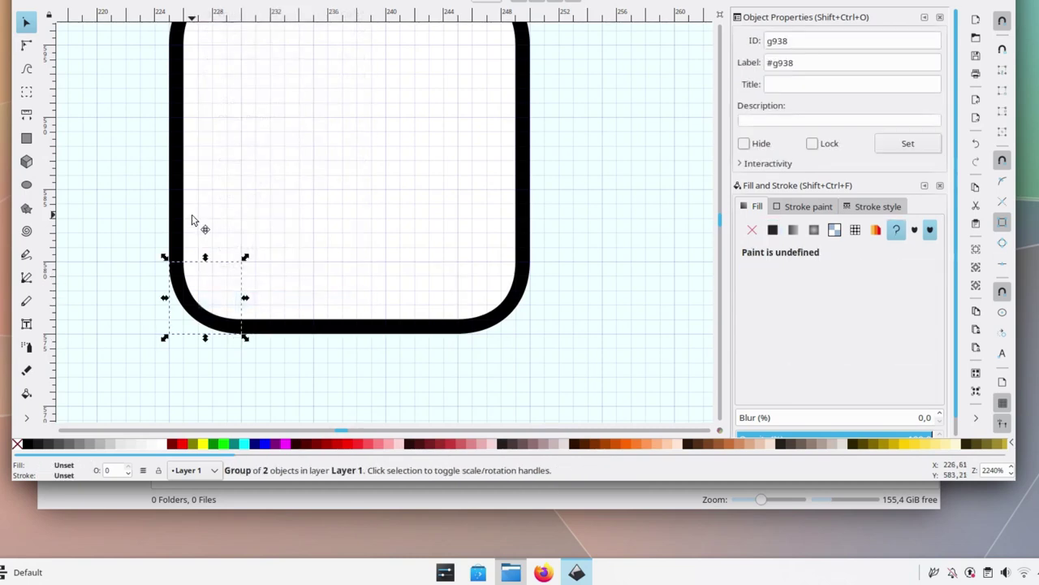
{"action": "left_click", "coordinate": [173, 223], "text": "ctrl"}
{"action": "left_click", "coordinate": [173, 223], "text": "alt+shift"}
{"action": "right_click", "coordinate": [173, 224]}
{"action": "left_click", "coordinate": [255, 570]}
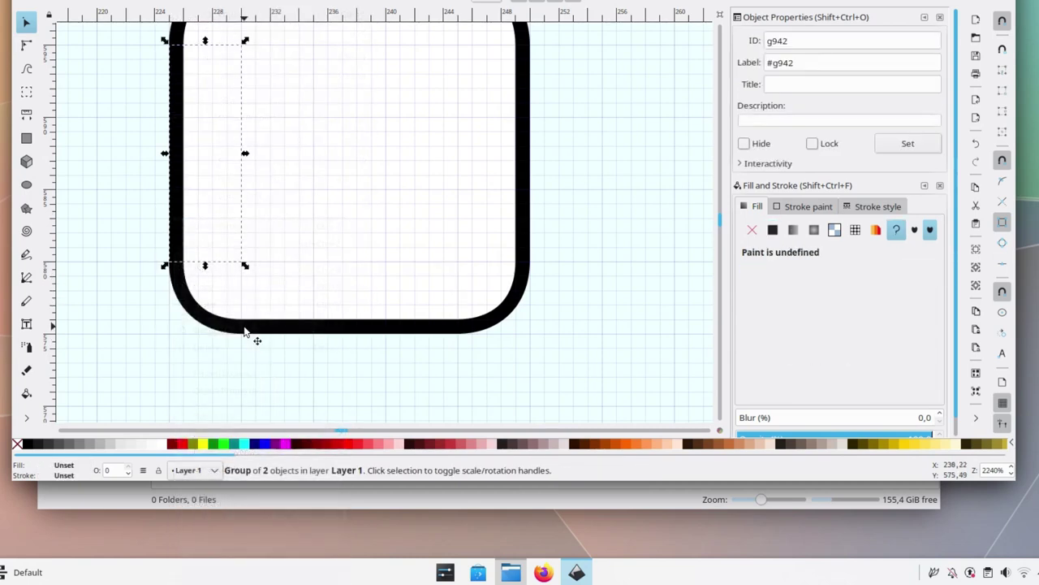
{"action": "scroll", "coordinate": [193, 171], "scroll_direction": "up", "scroll_amount": 3}
{"action": "left_click", "coordinate": [193, 171]}
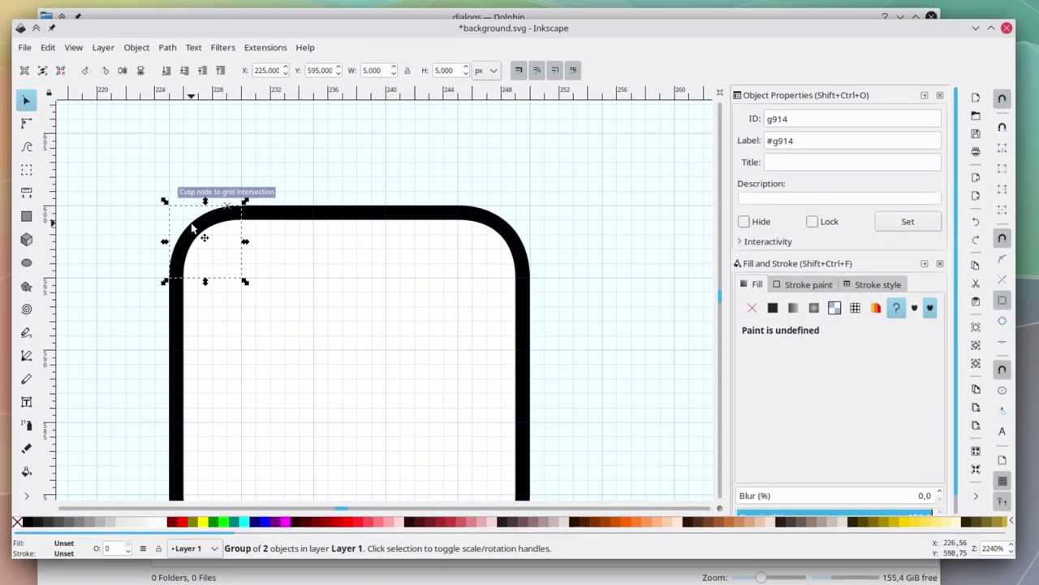
Snap the top-edge group down into alignment and select the top-left corner group.
{"action": "left_click", "coordinate": [350, 205]}
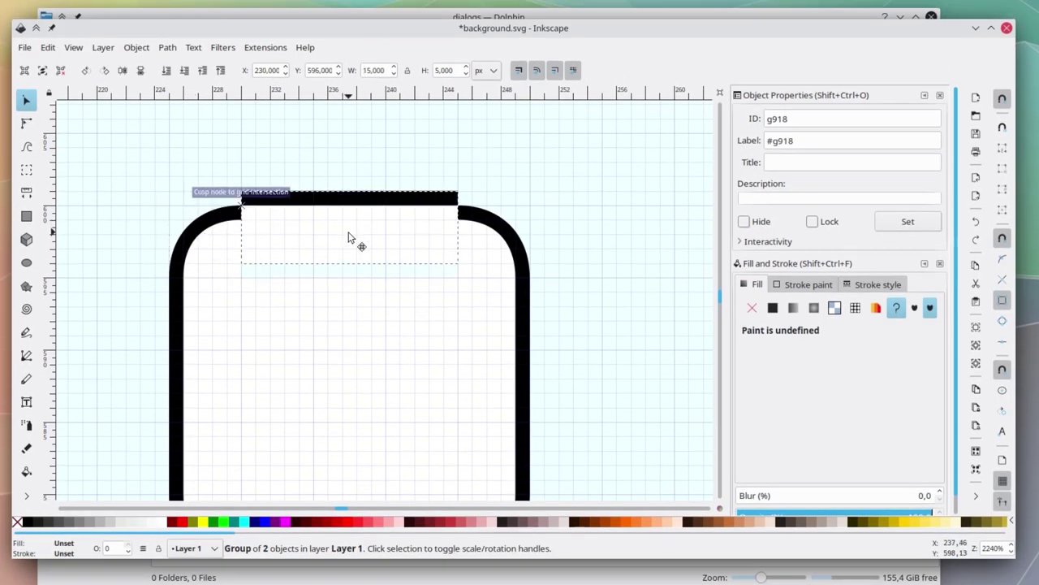
{"action": "left_click_drag", "start_coordinate": [387, 253], "coordinate": [387, 269]}
{"action": "left_click_drag", "start_coordinate": [514, 252], "coordinate": [514, 252]}
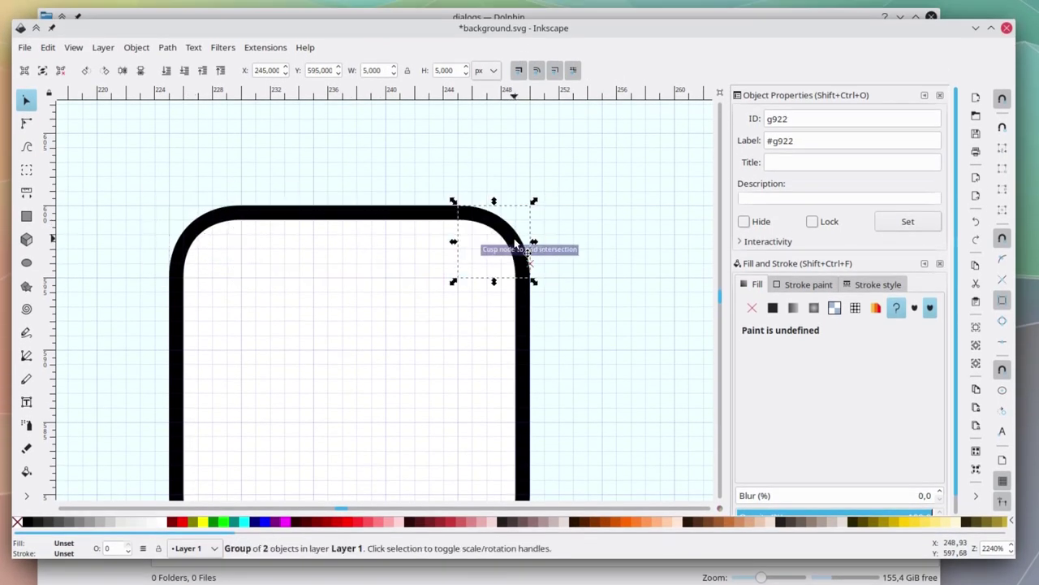
{"action": "left_click", "coordinate": [321, 245]}
{"action": "key", "text": "Tab"}
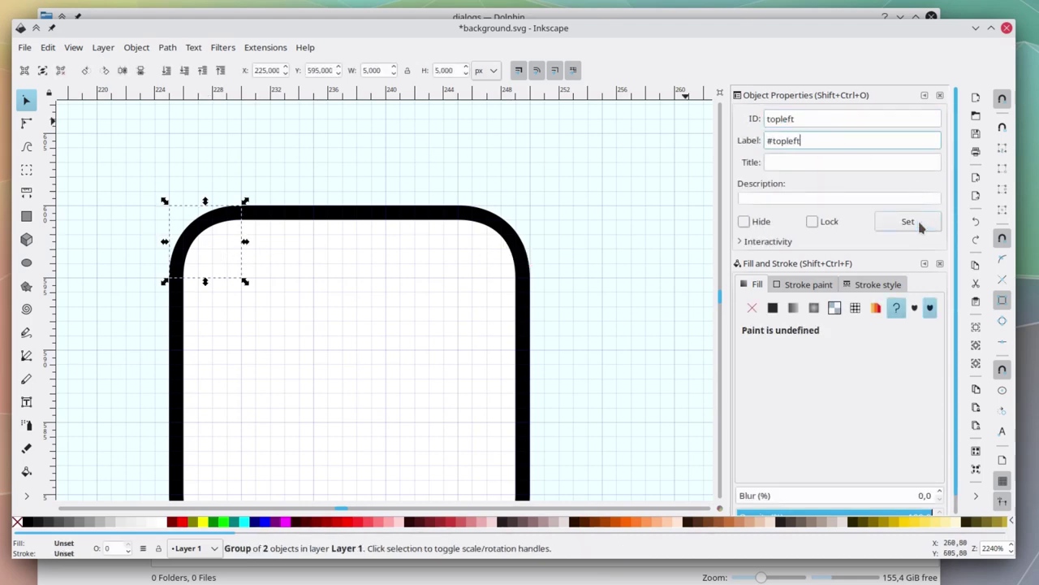
Give the top, topright, left and center pieces matching IDs and labels.
{"action": "left_click", "coordinate": [364, 242]}
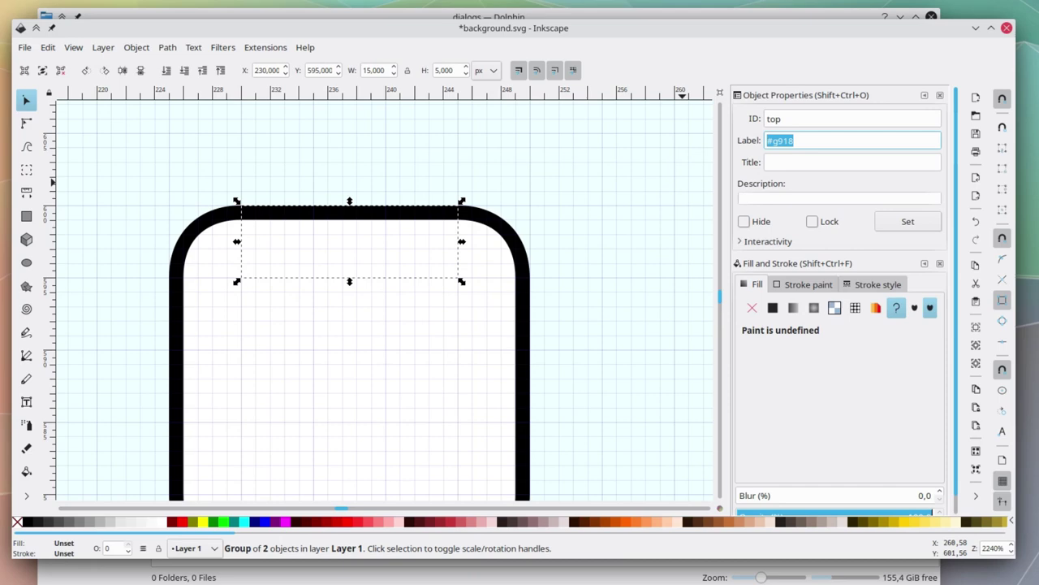
{"action": "left_click", "coordinate": [498, 258]}
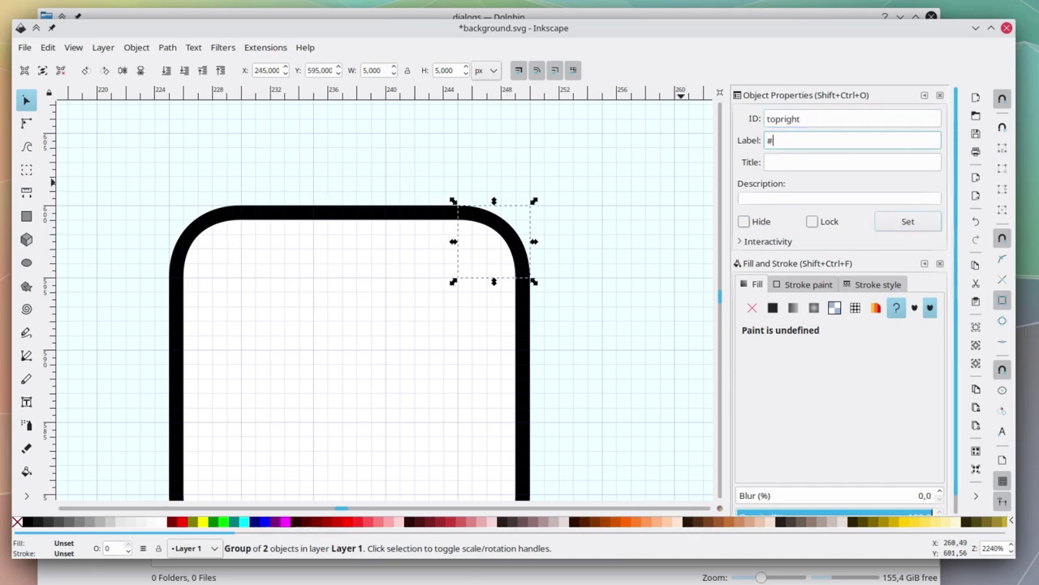
{"action": "left_click", "coordinate": [185, 361]}
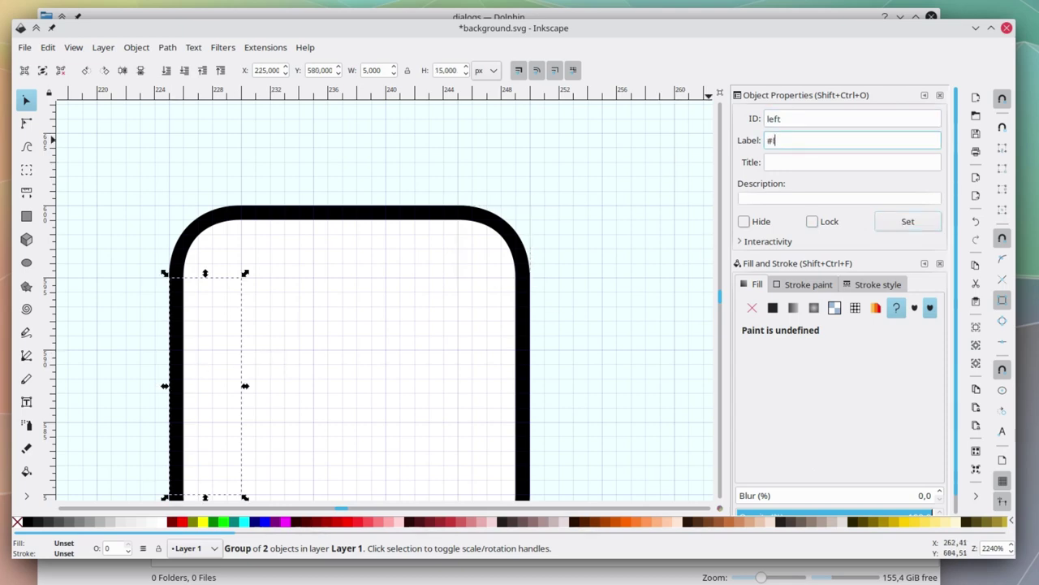
{"action": "left_click", "coordinate": [909, 223]}
{"action": "left_click", "coordinate": [383, 365]}
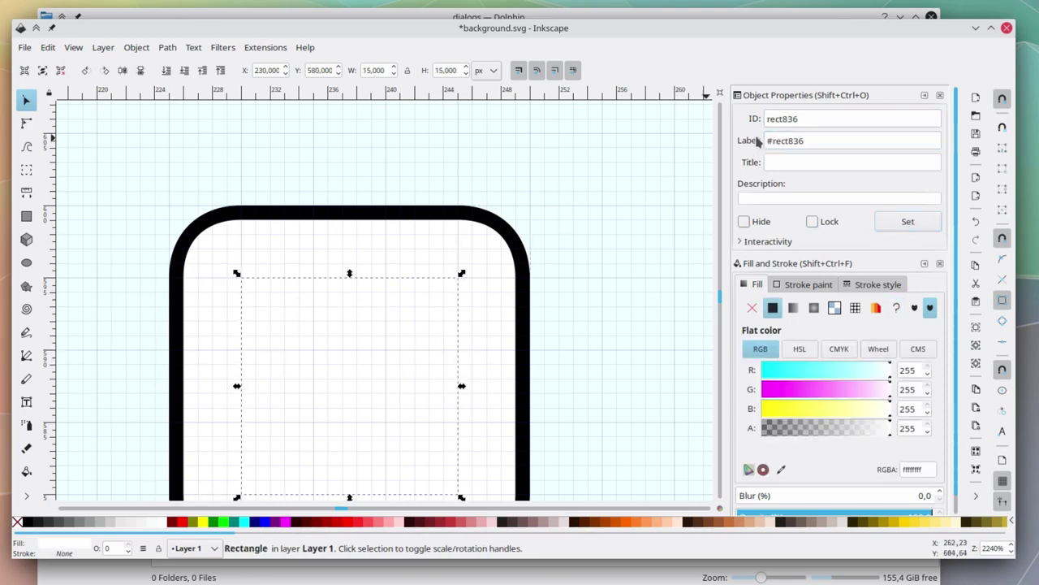
{"action": "type", "text": "center"}
{"action": "key", "text": "Tab"}
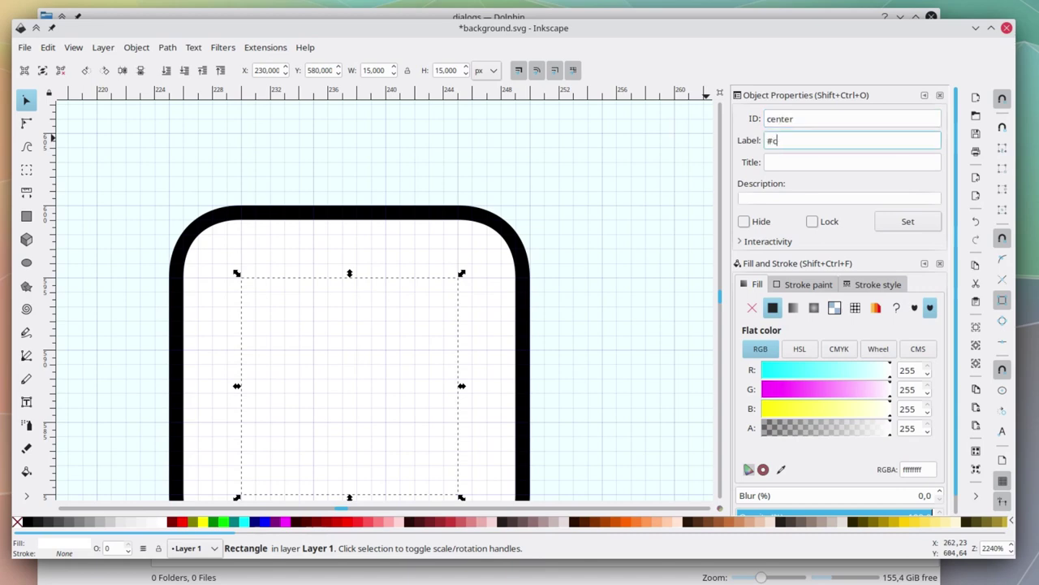
{"action": "left_click", "coordinate": [909, 230]}
Name the right, bottomleft, bottom and bottomright pieces, then save background.svg.
{"action": "scroll", "coordinate": [487, 297], "scroll_direction": "down", "scroll_amount": 3}
{"action": "left_click", "coordinate": [487, 297]}
{"action": "triple_click", "coordinate": [812, 119]}
{"action": "type", "text": "right"}
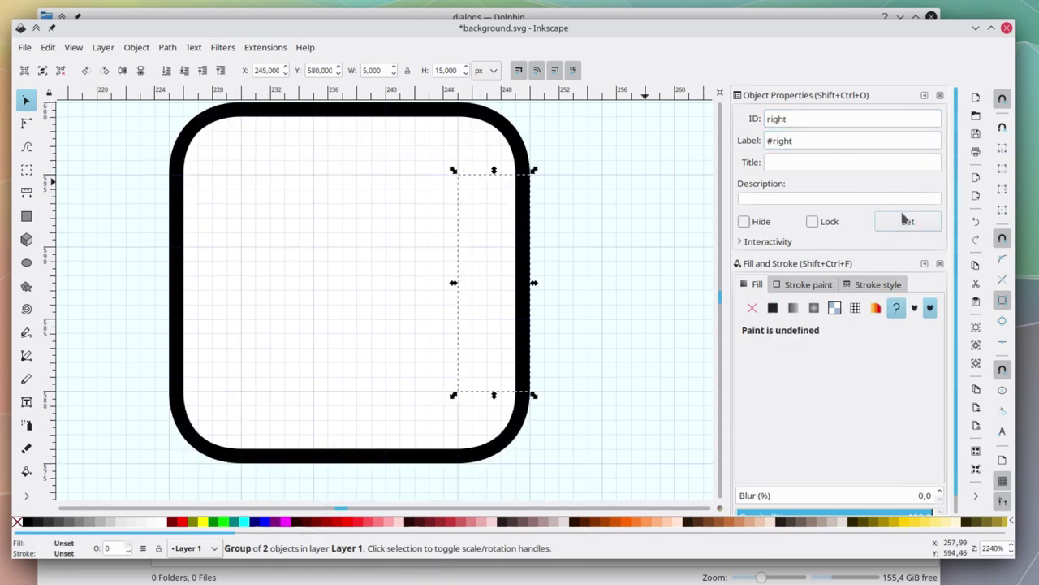
{"action": "key", "text": "Tab"}
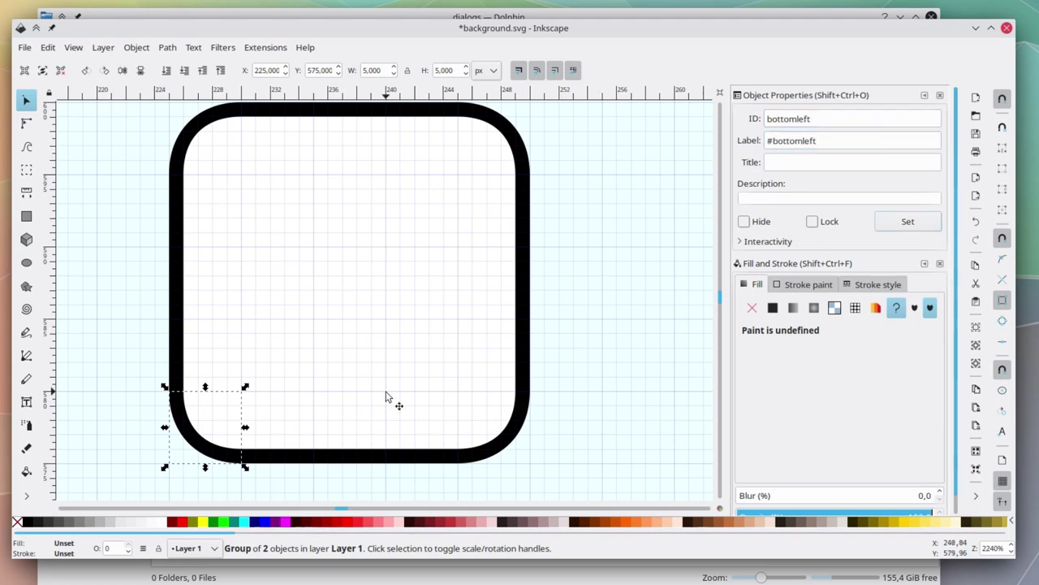
{"action": "key", "text": "Tab"}
{"action": "left_click", "coordinate": [808, 118]}
{"action": "key", "text": "Return"}
{"action": "key", "text": "Tab"}
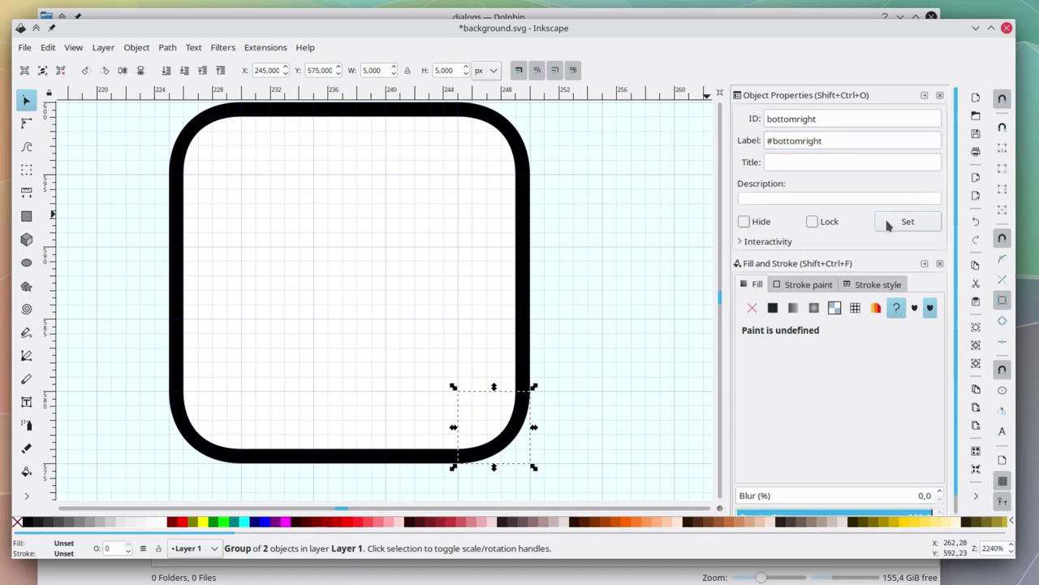
{"action": "left_click", "coordinate": [622, 290]}
{"action": "key", "text": "ctrl+s"}
{"action": "key", "text": "plus"}
Draw fuchsia margin-hint bars inward from the middle of the top and right frame edges.
{"action": "key", "text": "r"}
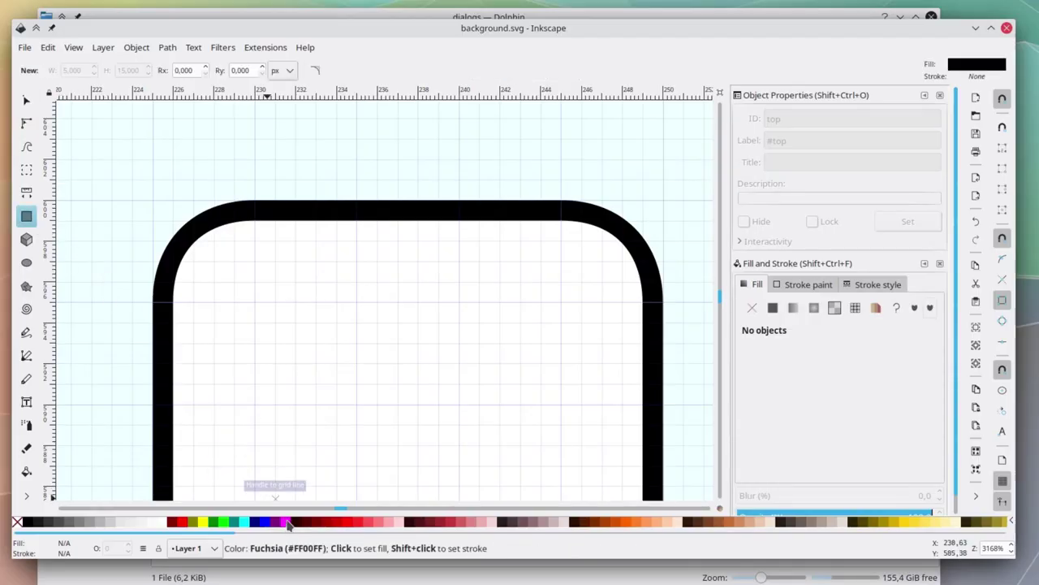
{"action": "left_click", "coordinate": [288, 524]}
{"action": "left_click_drag", "start_coordinate": [397, 201], "coordinate": [419, 301]}
{"action": "scroll", "coordinate": [534, 378], "scroll_direction": "down", "scroll_amount": 5}
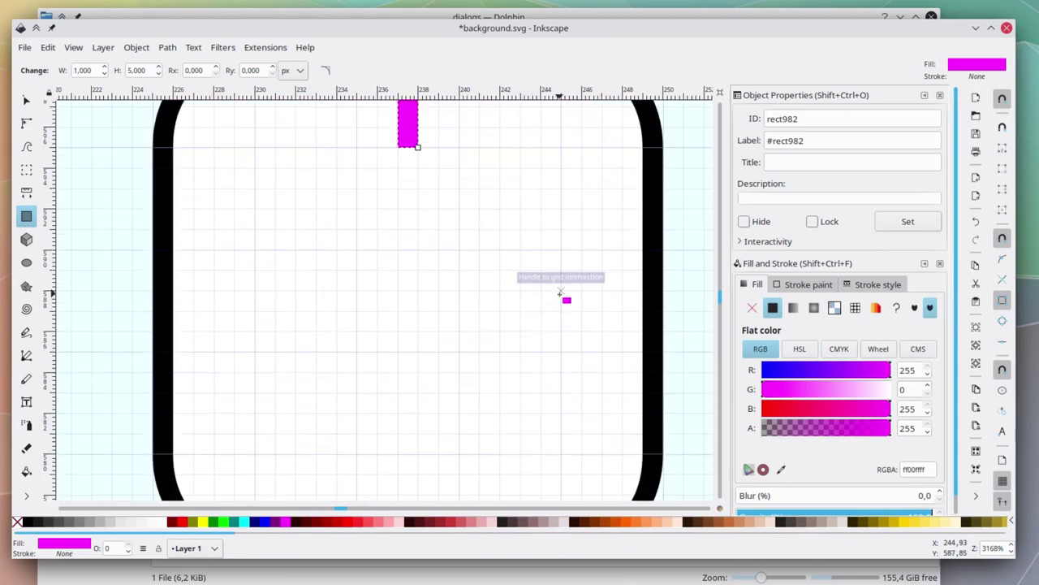
{"action": "left_click_drag", "start_coordinate": [561, 293], "coordinate": [664, 311]}
Add fuchsia bars reaching inward from the middle of the bottom and left edges.
{"action": "scroll", "coordinate": [463, 357], "scroll_direction": "down", "scroll_amount": 3}
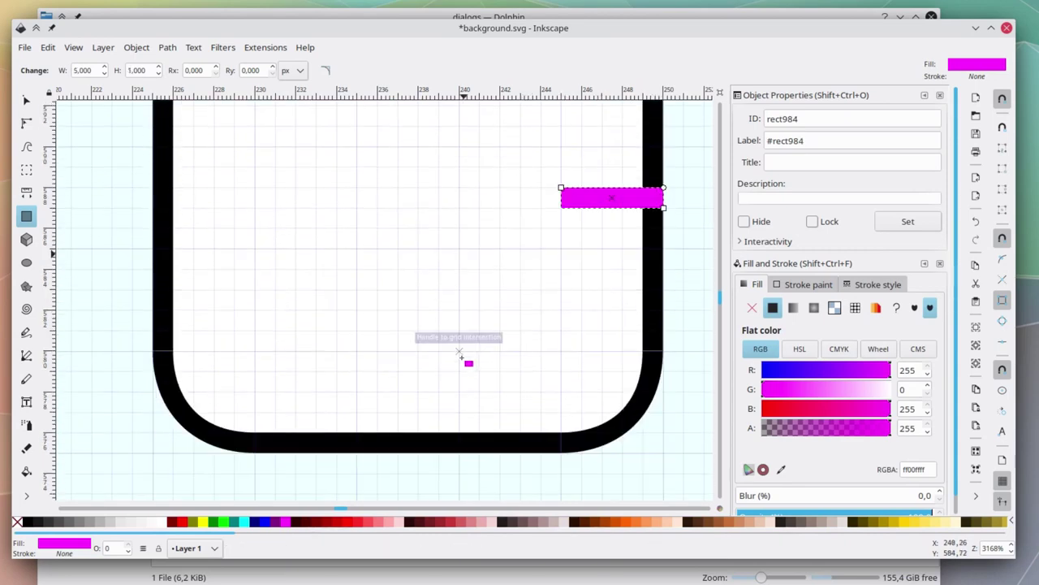
{"action": "left_click_drag", "start_coordinate": [398, 451], "coordinate": [416, 371]}
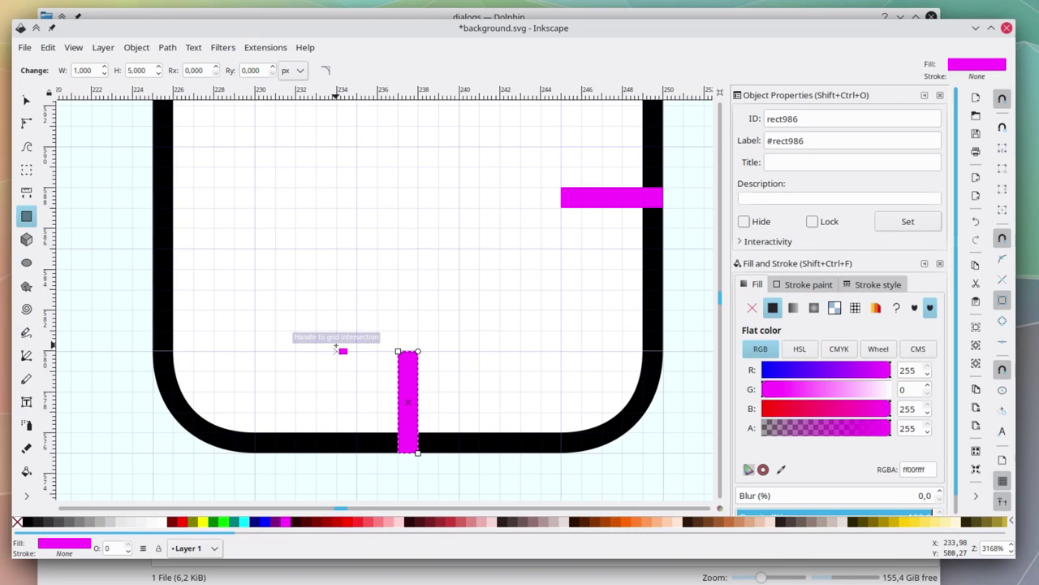
{"action": "scroll", "coordinate": [335, 346], "scroll_direction": "up", "scroll_amount": 2}
{"action": "scroll", "coordinate": [335, 347], "scroll_direction": "left", "scroll_amount": 6}
{"action": "left_click_drag", "start_coordinate": [361, 242], "coordinate": [460, 259]}
{"action": "key", "text": "s"}
{"action": "scroll", "coordinate": [637, 372], "scroll_direction": "down", "scroll_amount": 5}
{"action": "scroll", "coordinate": [637, 372], "scroll_direction": "right", "scroll_amount": 3}
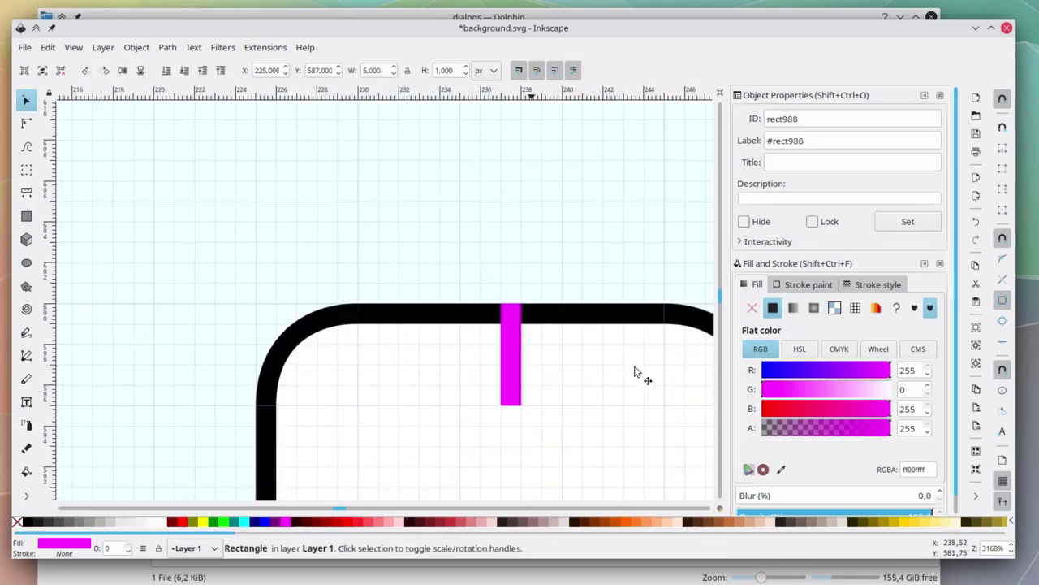
{"action": "scroll", "coordinate": [636, 372], "scroll_direction": "down", "scroll_amount": 2}
Set the top and right bars' IDs and labels to hint-top-margin and hint-right-margin.
{"action": "scroll", "coordinate": [568, 267], "scroll_direction": "right", "scroll_amount": 2}
{"action": "left_click", "coordinate": [519, 256]}
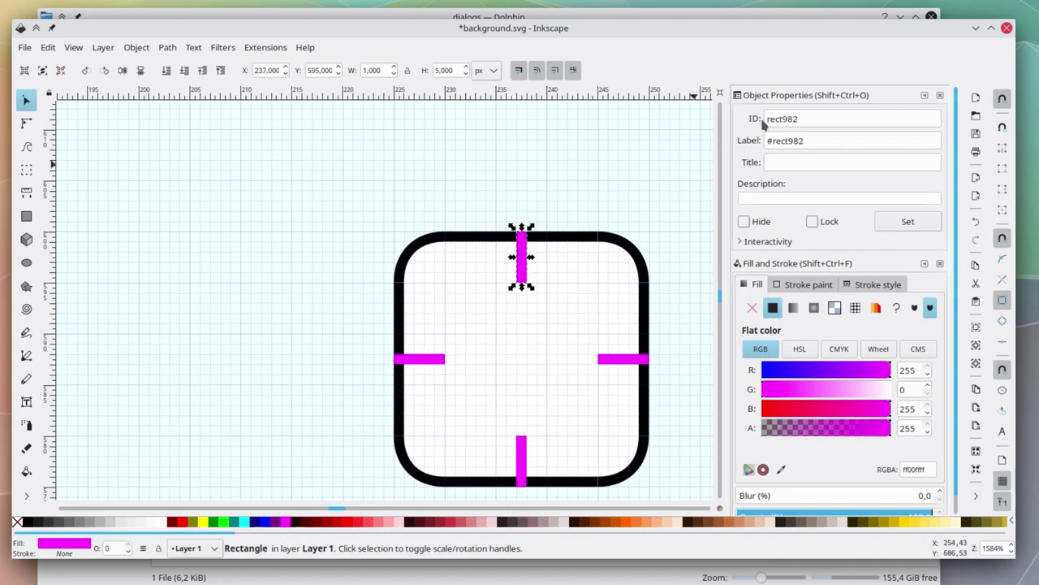
{"action": "double_click", "coordinate": [784, 117]}
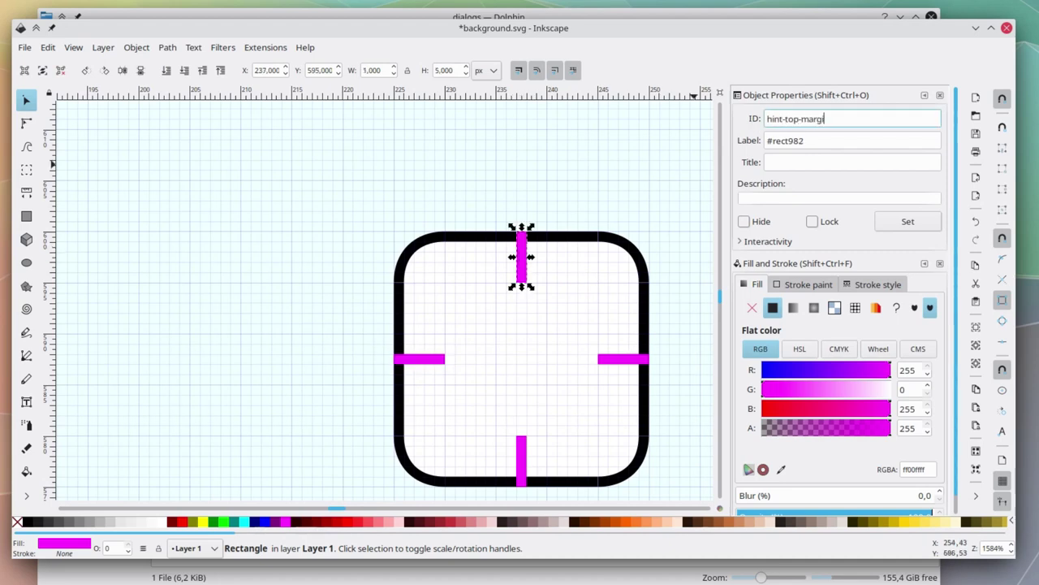
{"action": "key", "text": "Return"}
{"action": "key", "text": "Tab"}
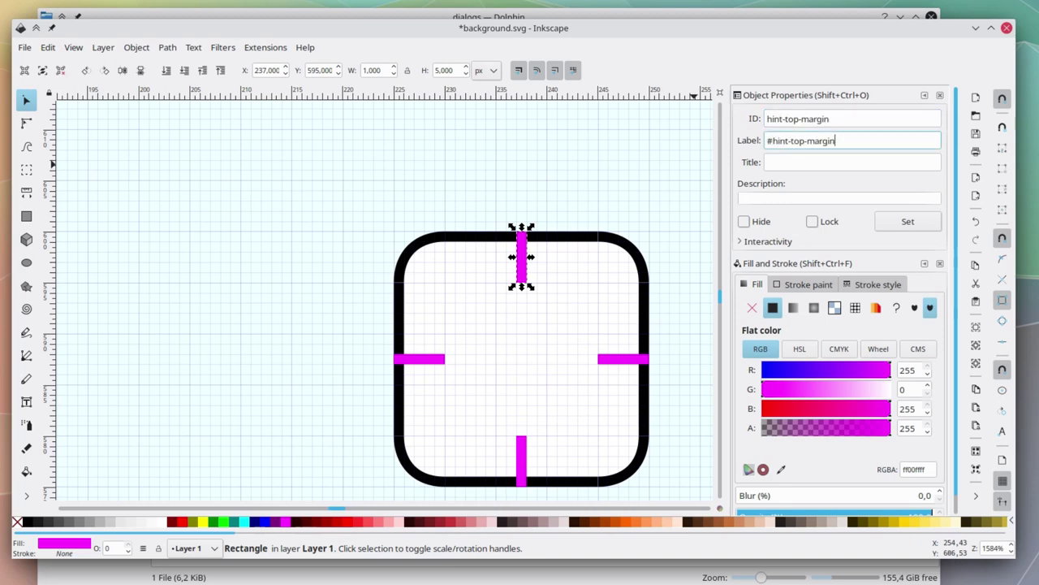
{"action": "left_click", "coordinate": [623, 358]}
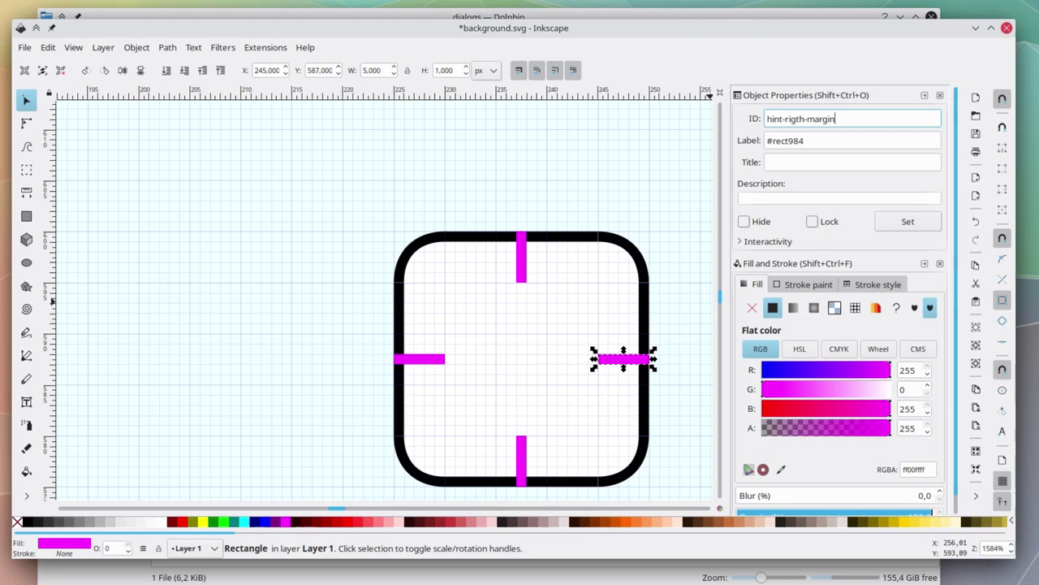
{"action": "key", "text": "Return"}
{"action": "key", "text": "Tab"}
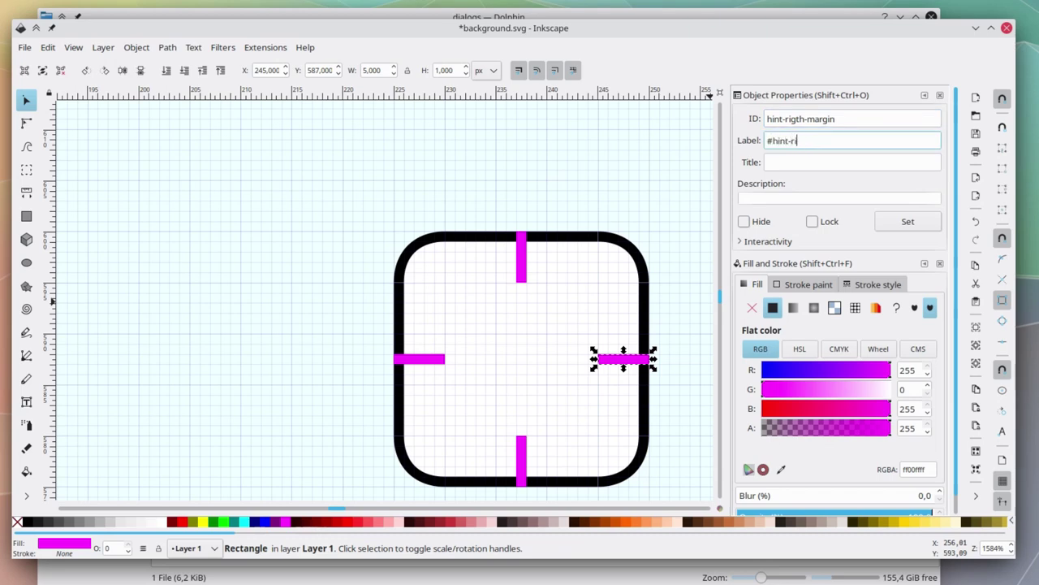
{"action": "left_click", "coordinate": [804, 119]}
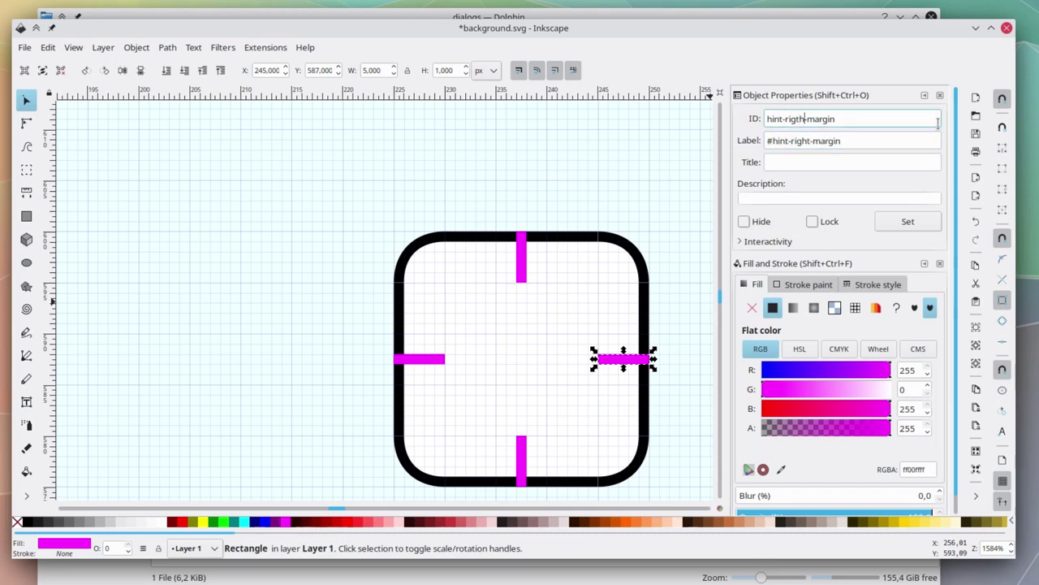
Name the bottom and left bars hint-bottom-margin and hint-left-margin.
{"action": "left_click", "coordinate": [521, 456]}
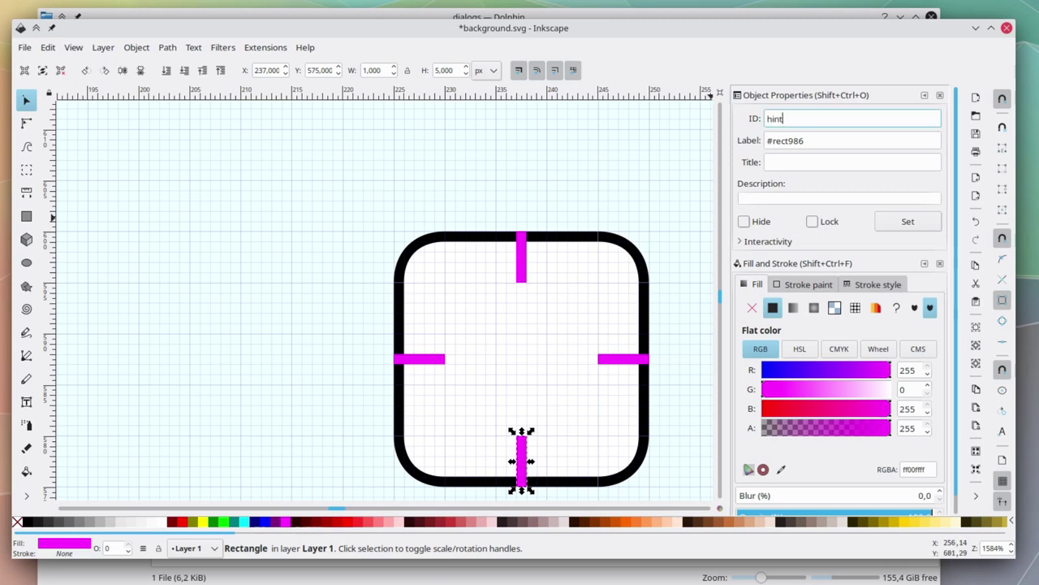
{"action": "type", "text": "hint-bottom-margin"}
{"action": "key", "text": "Return"}
{"action": "key", "text": "Tab"}
{"action": "type", "text": "#hint"}
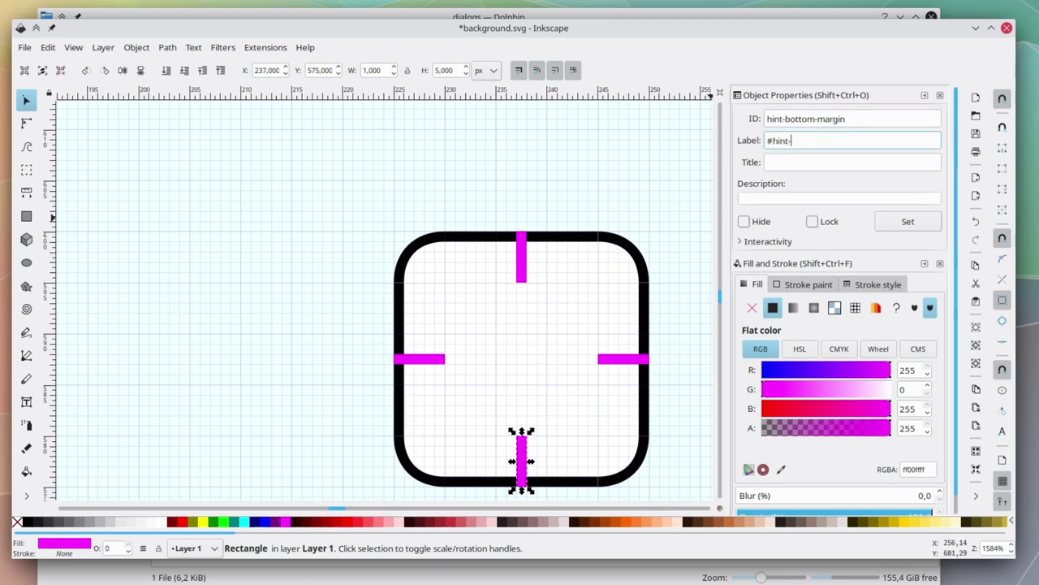
{"action": "left_click", "coordinate": [429, 363]}
{"action": "double_click", "coordinate": [841, 120]}
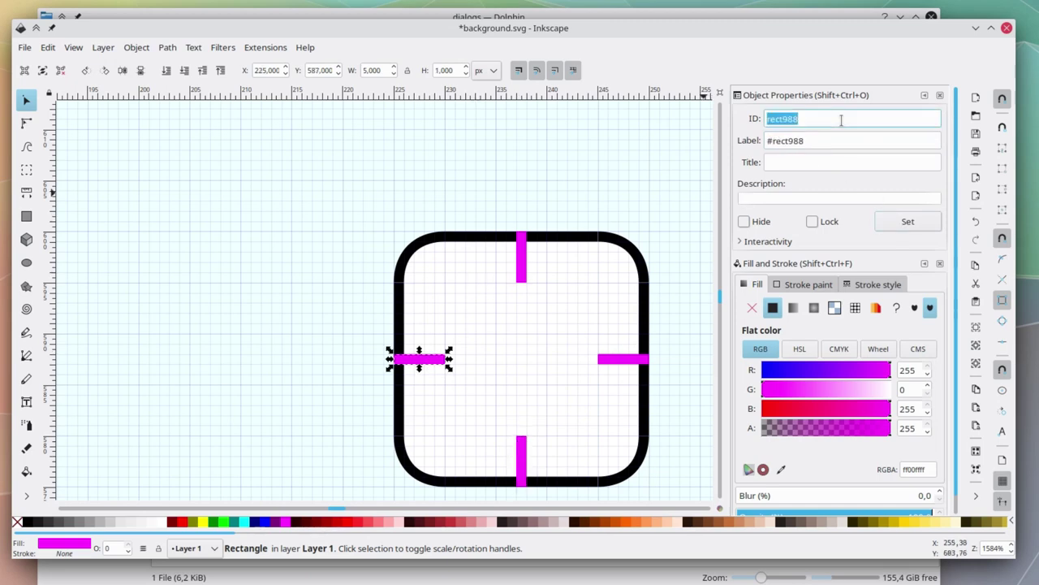
{"action": "type", "text": "hint-left-margin"}
{"action": "key", "text": "Return"}
{"action": "key", "text": "Tab"}
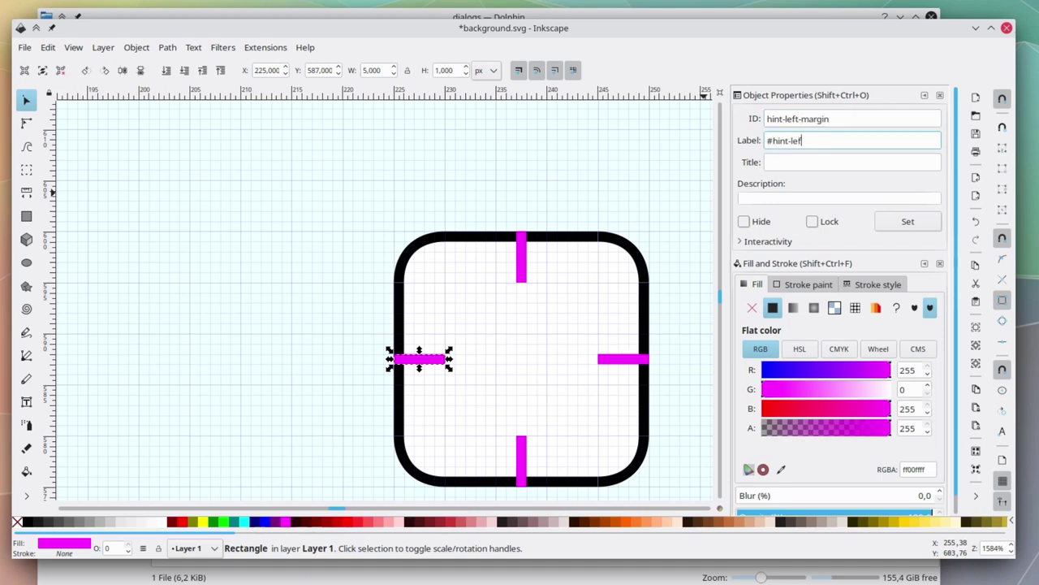
{"action": "left_click", "coordinate": [907, 221]}
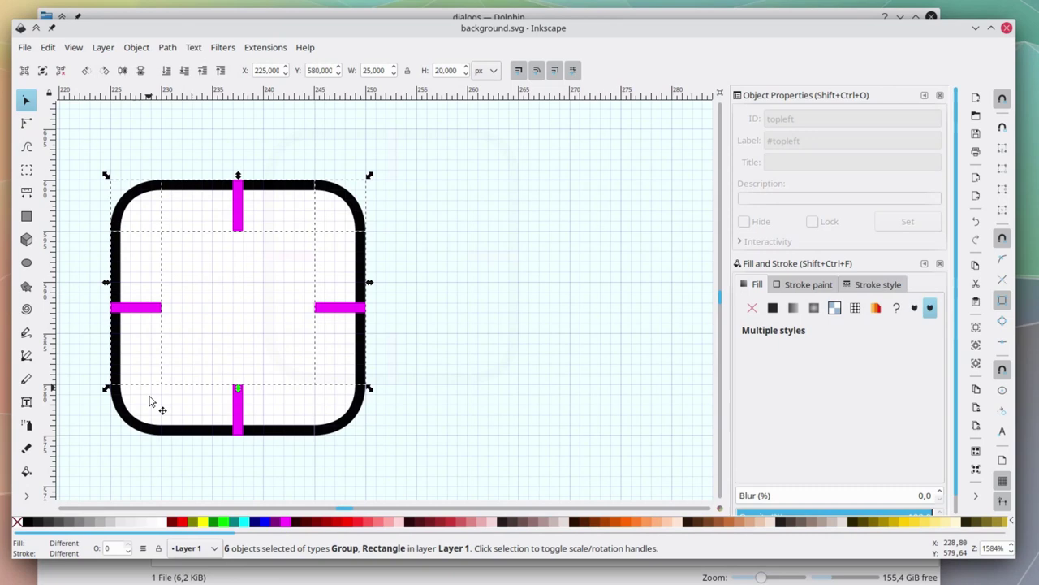
Duplicate the frame and move the copy horizontally to the right.
{"action": "key", "text": "ctrl+Right"}
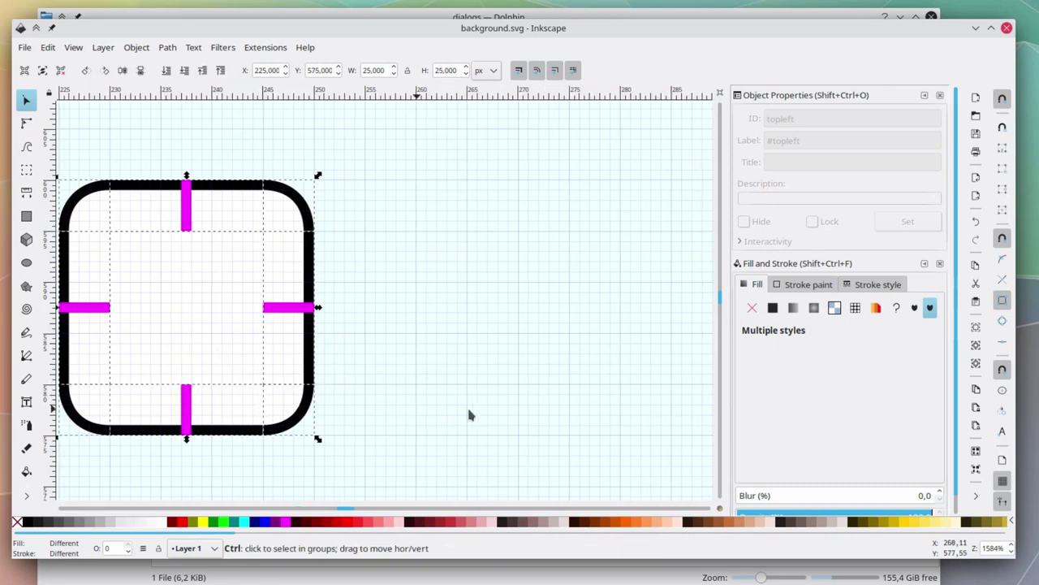
{"action": "key", "text": "ctrl+d"}
{"action": "left_click_drag", "start_coordinate": [146, 322], "coordinate": [560, 325]}
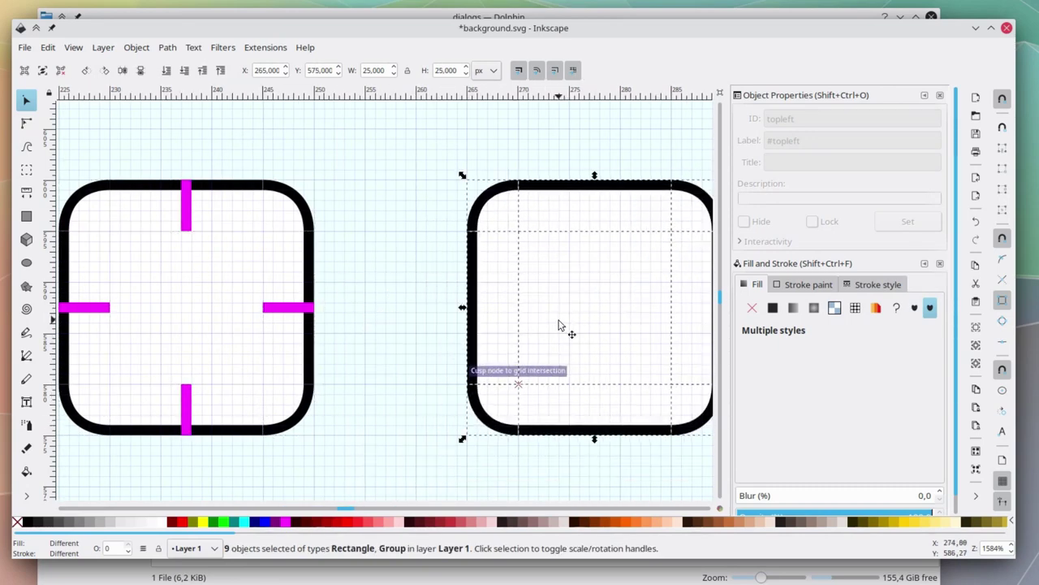
{"action": "left_click", "coordinate": [410, 313]}
{"action": "key", "text": "ctrl+Right"}
{"action": "key", "text": "ctrl+Right"}
{"action": "key", "text": "ctrl+Right"}
Draw a tall 5×15 rectangle against the copy's left outer edge.
{"action": "scroll", "coordinate": [411, 313], "scroll_direction": "up", "scroll_amount": 1}
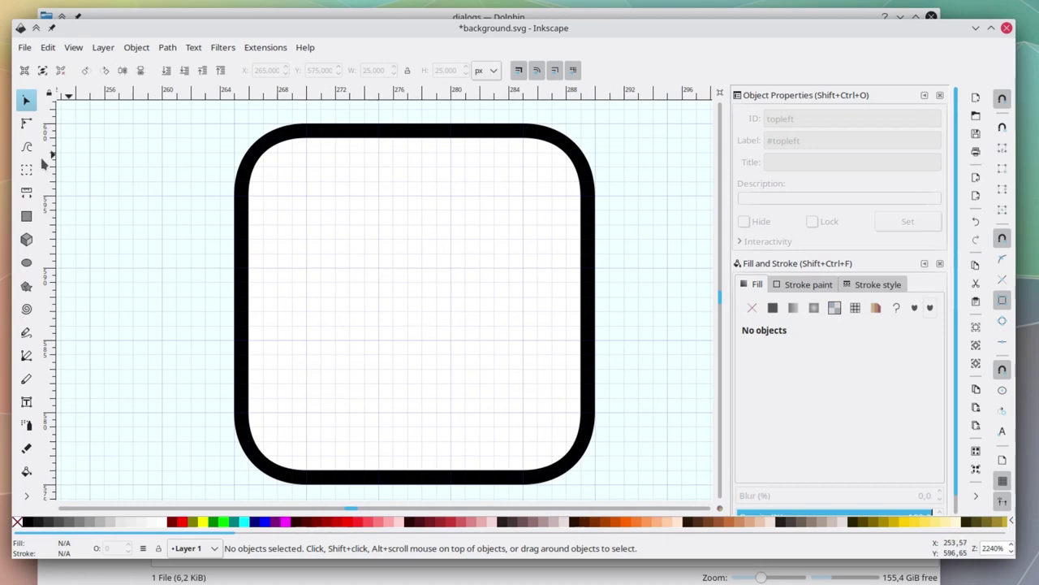
{"action": "left_click", "coordinate": [26, 216]}
{"action": "left_click_drag", "start_coordinate": [235, 412], "coordinate": [162, 196]}
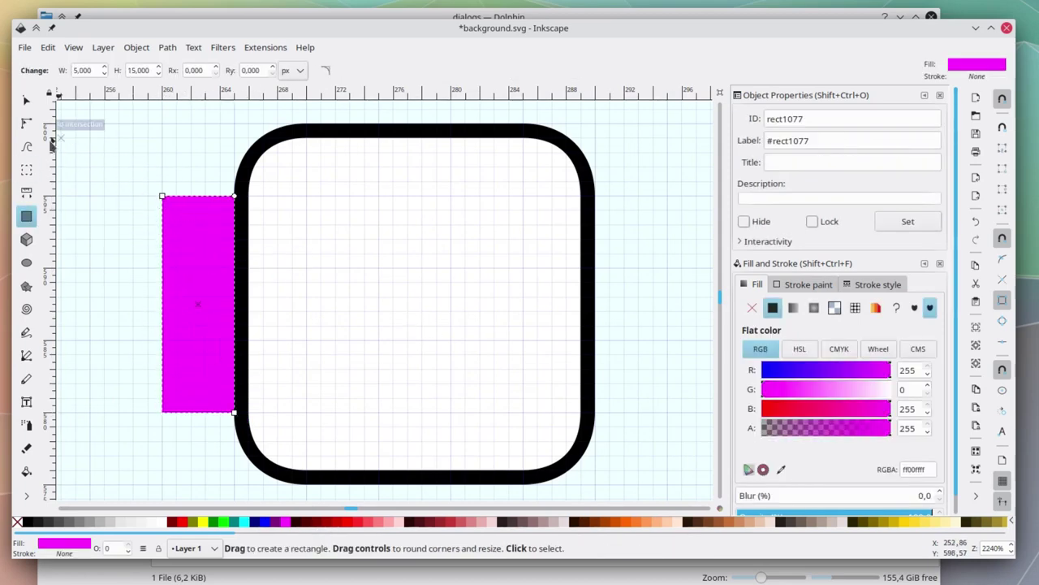
Fill the rectangle with a black linear gradient fading to transparent.
{"action": "left_click", "coordinate": [26, 122]}
{"action": "left_click", "coordinate": [794, 307]}
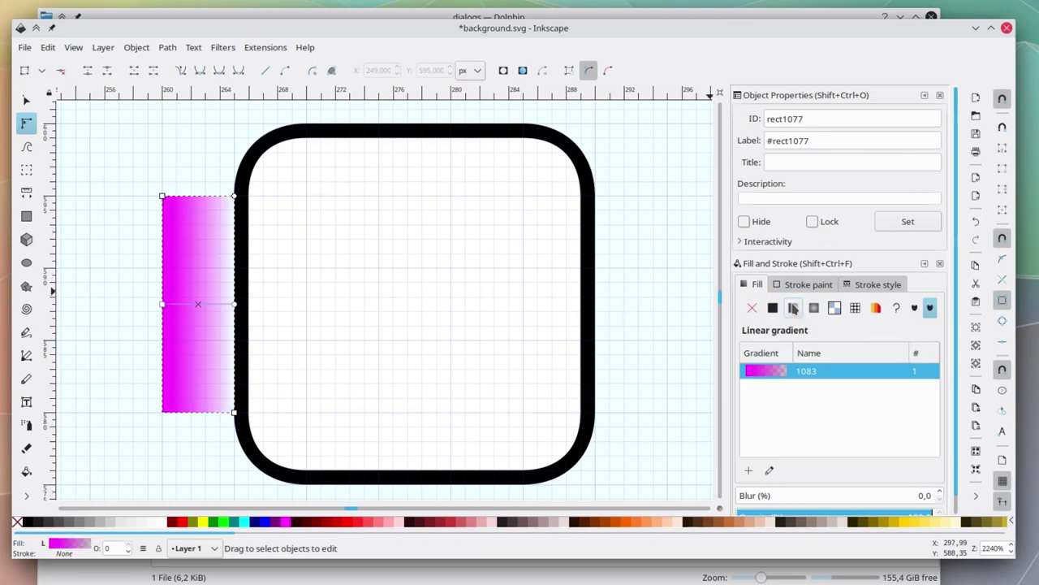
{"action": "left_click", "coordinate": [234, 304]}
{"action": "left_click", "coordinate": [29, 521]}
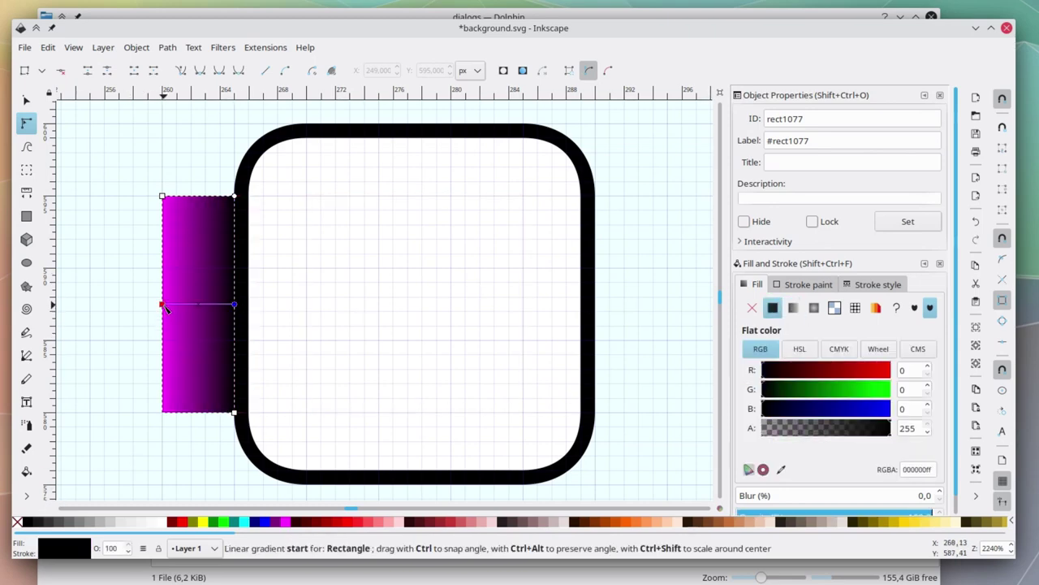
{"action": "left_click", "coordinate": [162, 304]}
{"action": "left_click_drag", "start_coordinate": [843, 429], "coordinate": [745, 434]}
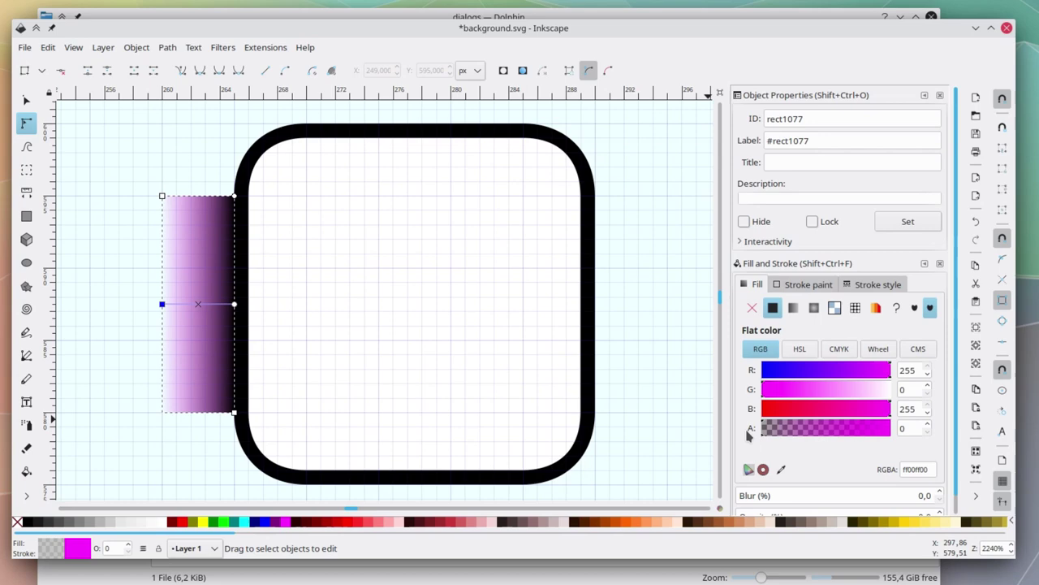
{"action": "left_click", "coordinate": [28, 522]}
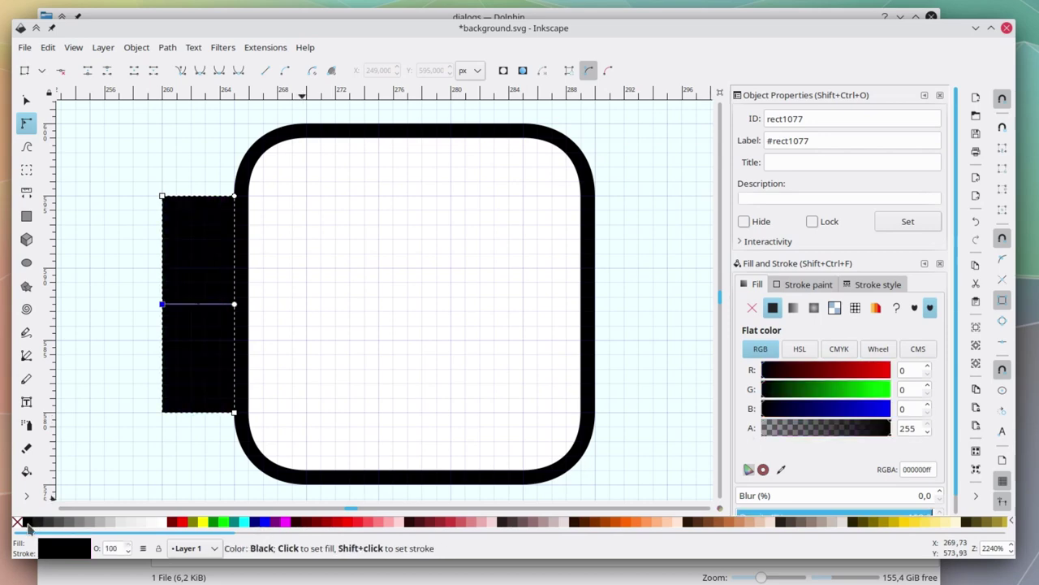
{"action": "left_click_drag", "start_coordinate": [817, 430], "coordinate": [755, 431]}
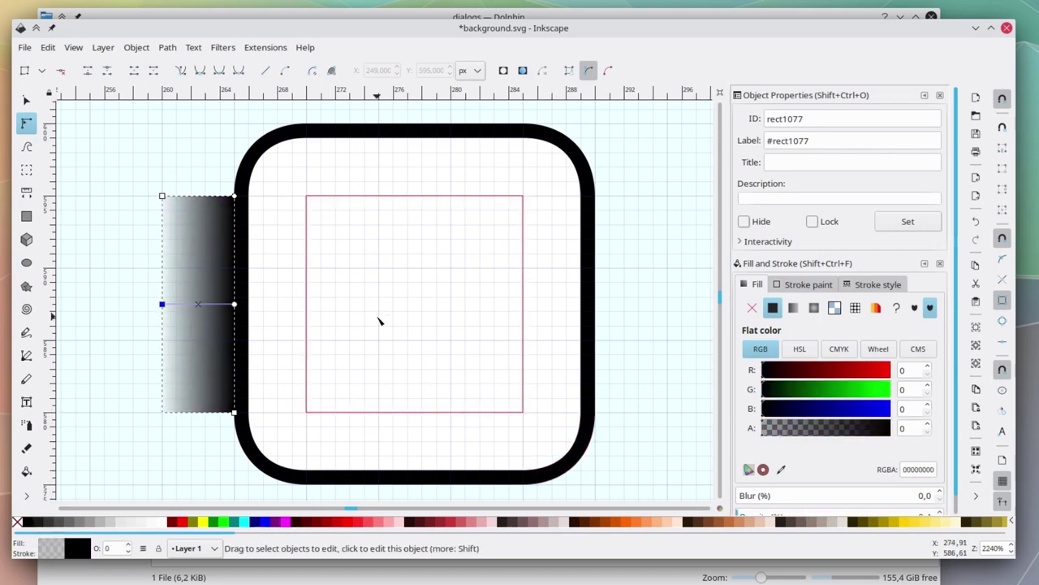
{"action": "left_click", "coordinate": [234, 304]}
{"action": "left_click_drag", "start_coordinate": [890, 430], "coordinate": [784, 443]}
Copy the shadow strip and paste a copy along the frame's right side.
{"action": "key", "text": "s"}
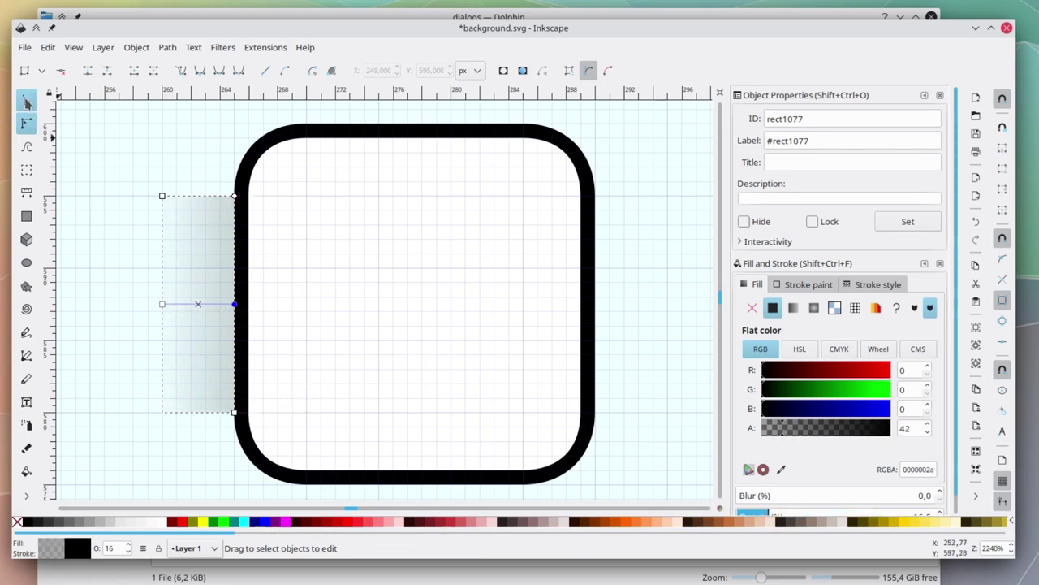
{"action": "key", "text": "Escape"}
{"action": "left_click", "coordinate": [195, 302]}
{"action": "key", "text": "ctrl+c"}
{"action": "scroll", "coordinate": [273, 288], "scroll_direction": "right", "scroll_amount": 6}
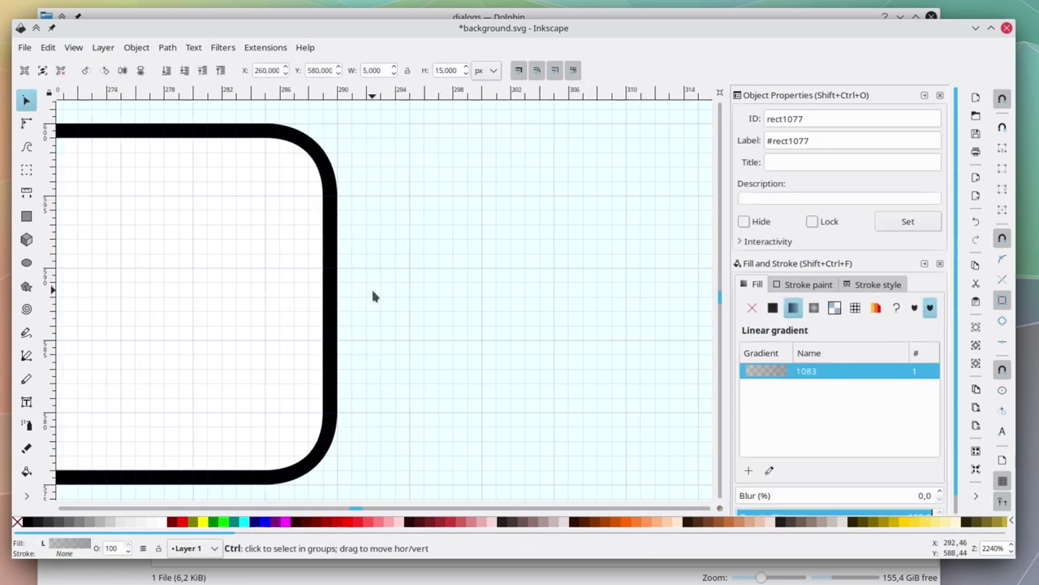
{"action": "key", "text": "ctrl+v"}
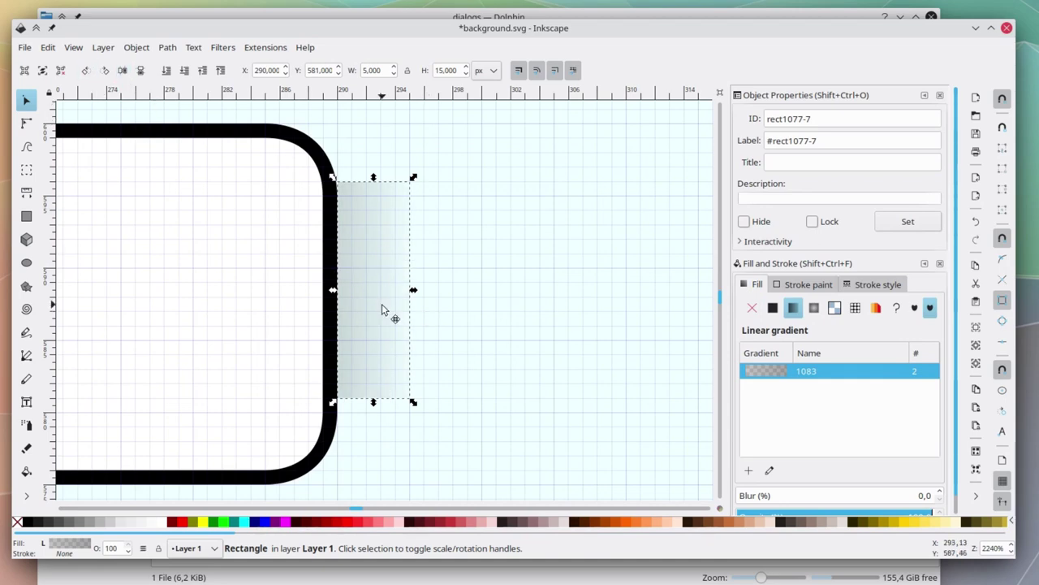
{"action": "left_click_drag", "start_coordinate": [385, 309], "coordinate": [396, 331]}
{"action": "scroll", "coordinate": [270, 333], "scroll_direction": "up", "scroll_amount": 3}
{"action": "scroll", "coordinate": [270, 333], "scroll_direction": "left", "scroll_amount": 2}
{"action": "scroll", "coordinate": [270, 335], "scroll_direction": "up", "scroll_amount": 3}
{"action": "scroll", "coordinate": [271, 336], "scroll_direction": "left", "scroll_amount": 3}
Paste 90°-rotated shadow copies along the frame's top and bottom edges.
{"action": "key", "text": "ctrl+v"}
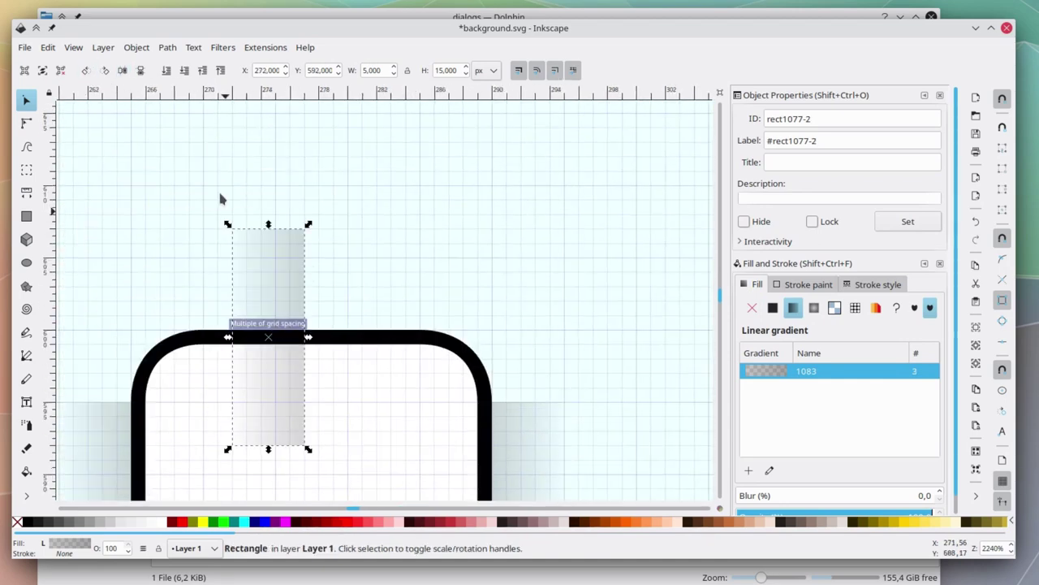
{"action": "left_click", "coordinate": [104, 73]}
{"action": "left_click_drag", "start_coordinate": [301, 376], "coordinate": [345, 323]}
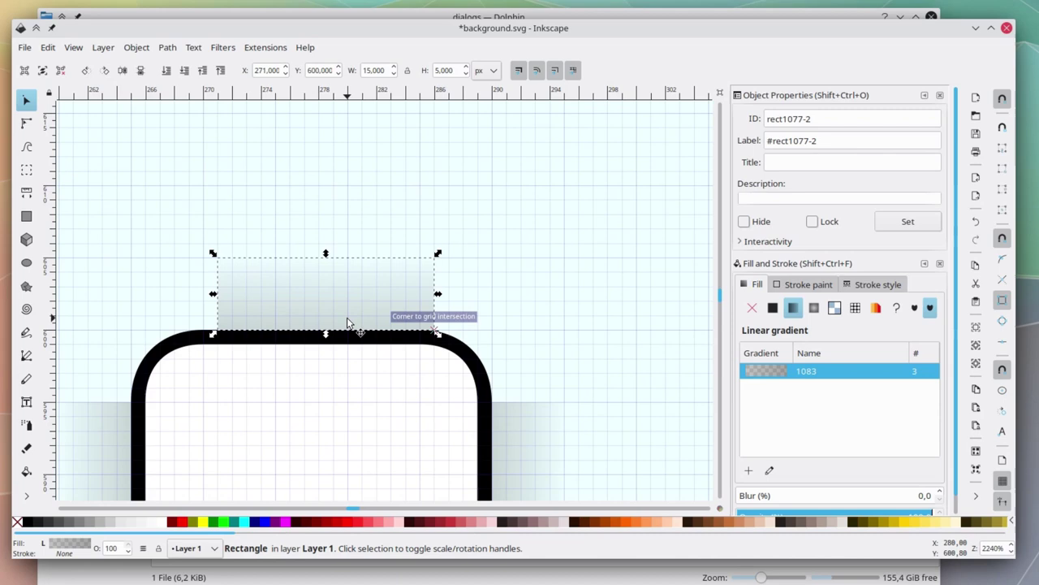
{"action": "scroll", "coordinate": [341, 320], "scroll_direction": "down", "scroll_amount": 6}
{"action": "key", "text": "ctrl+v"}
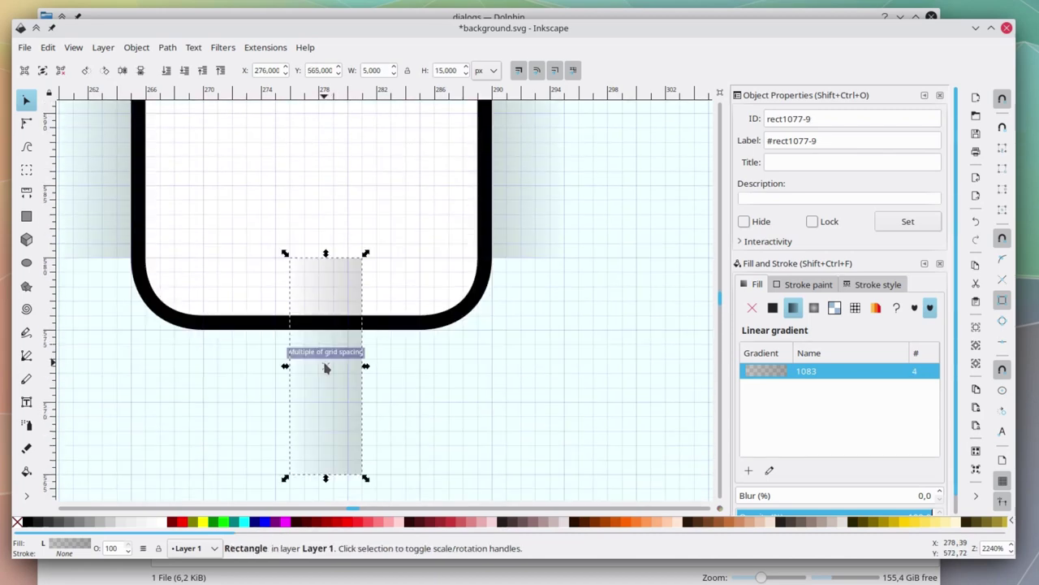
{"action": "left_click", "coordinate": [84, 71]}
{"action": "left_click_drag", "start_coordinate": [314, 376], "coordinate": [295, 371]}
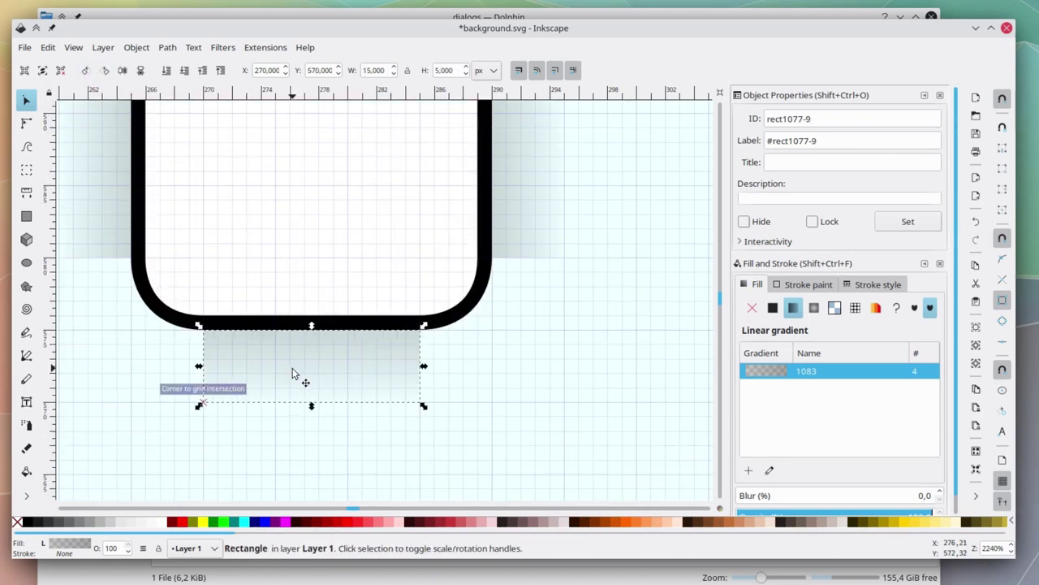
{"action": "left_click", "coordinate": [238, 462]}
{"action": "scroll", "coordinate": [238, 461], "scroll_direction": "left", "scroll_amount": 2}
{"action": "scroll", "coordinate": [236, 458], "scroll_direction": "left", "scroll_amount": 1}
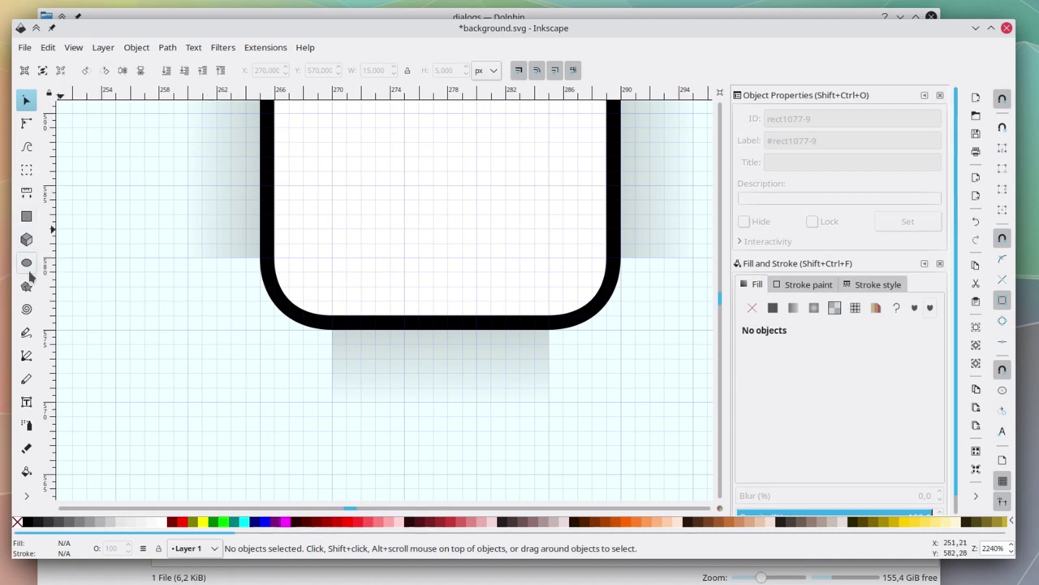
Draw an outline-free fuchsia corner shape beneath the frame's rounded bottom-left corner.
{"action": "left_click", "coordinate": [27, 356]}
{"action": "left_click", "coordinate": [332, 328]}
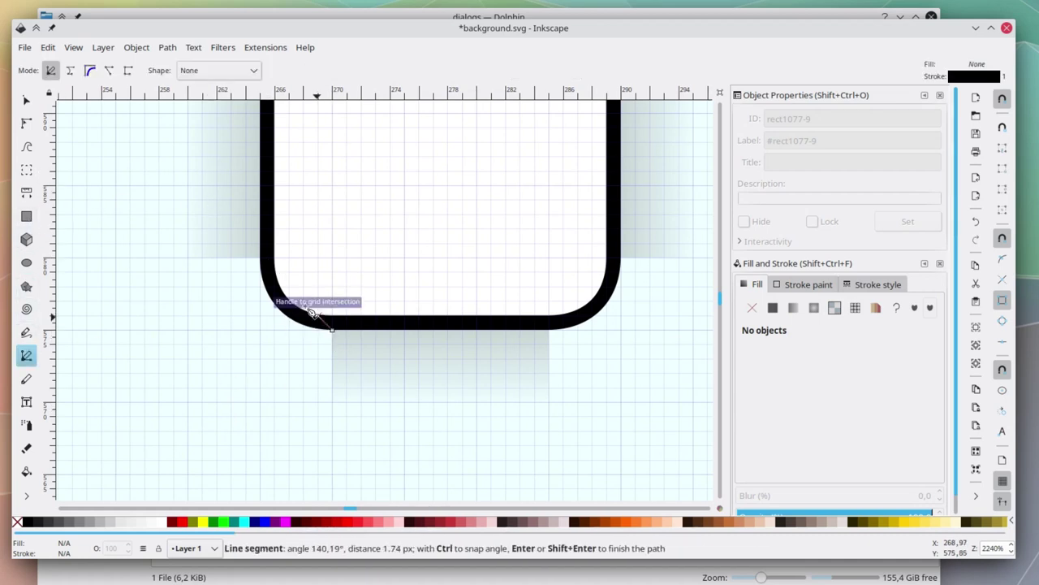
{"action": "left_click", "coordinate": [260, 258]}
{"action": "left_click", "coordinate": [187, 259]}
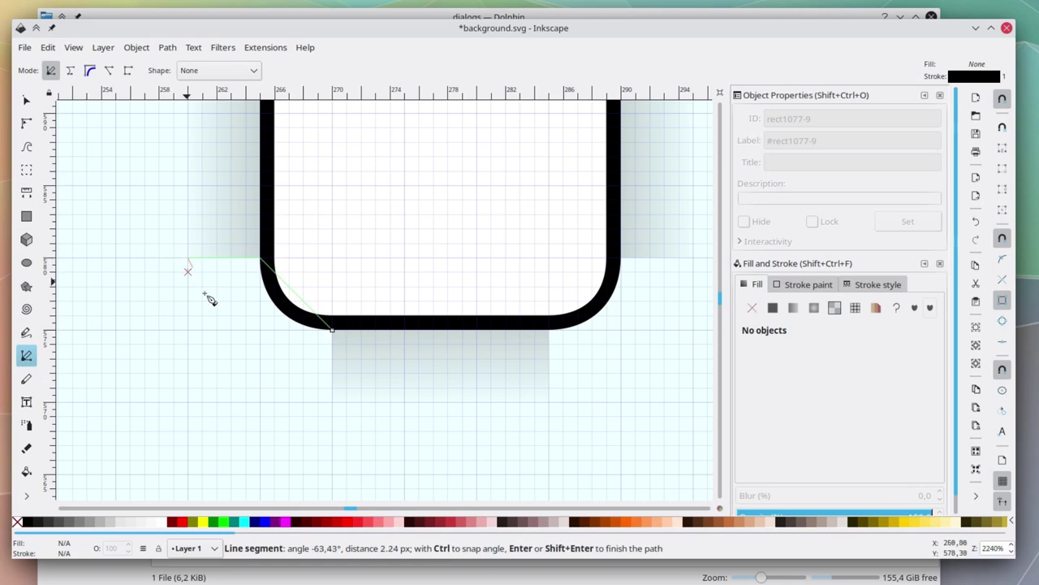
{"action": "left_click", "coordinate": [188, 402]}
{"action": "left_click", "coordinate": [331, 402]}
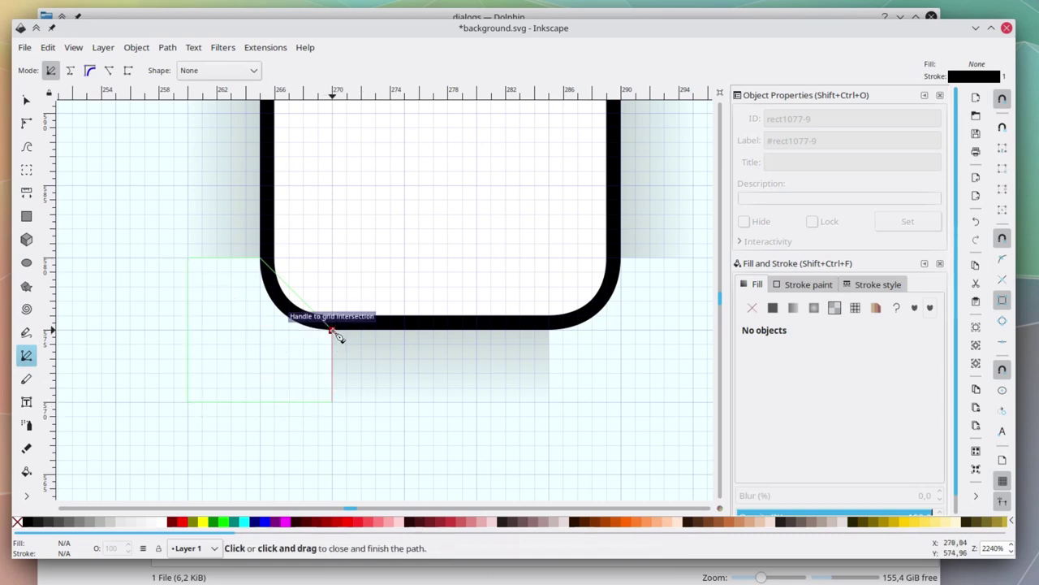
{"action": "left_click", "coordinate": [332, 328]}
{"action": "scroll", "coordinate": [305, 313], "scroll_direction": "up", "scroll_amount": 2}
{"action": "left_click", "coordinate": [17, 521], "text": "shift"}
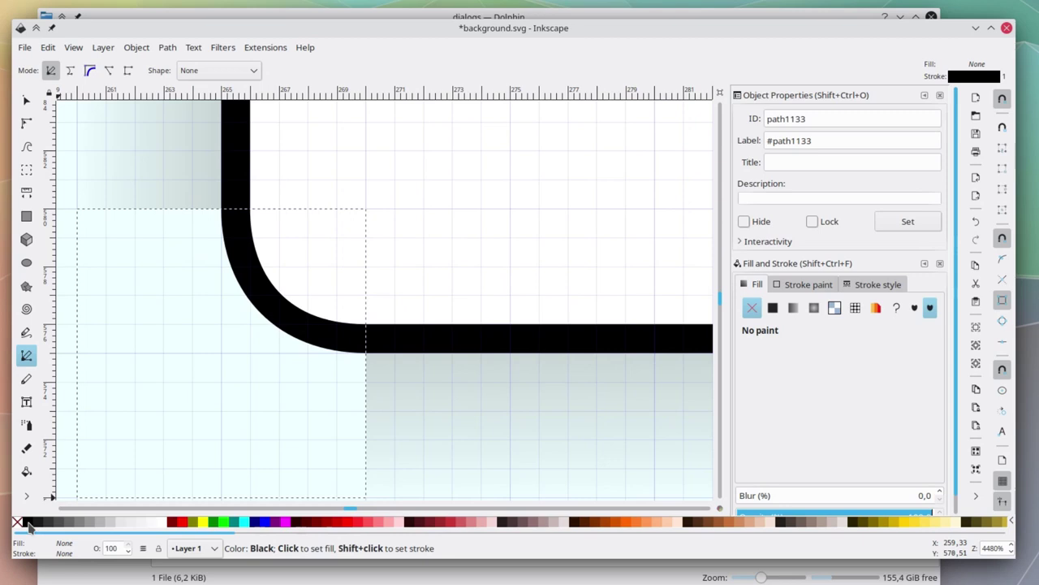
{"action": "left_click", "coordinate": [31, 521]}
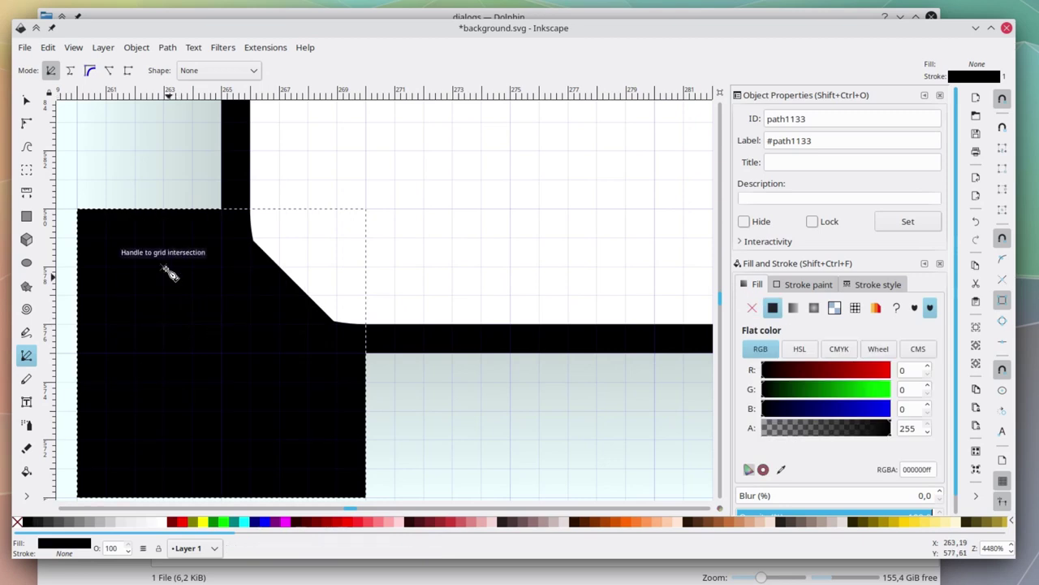
{"action": "left_click", "coordinate": [288, 523]}
Curve the corner shape's diagonal edge to follow the frame's rounded corner.
{"action": "left_click", "coordinate": [26, 122]}
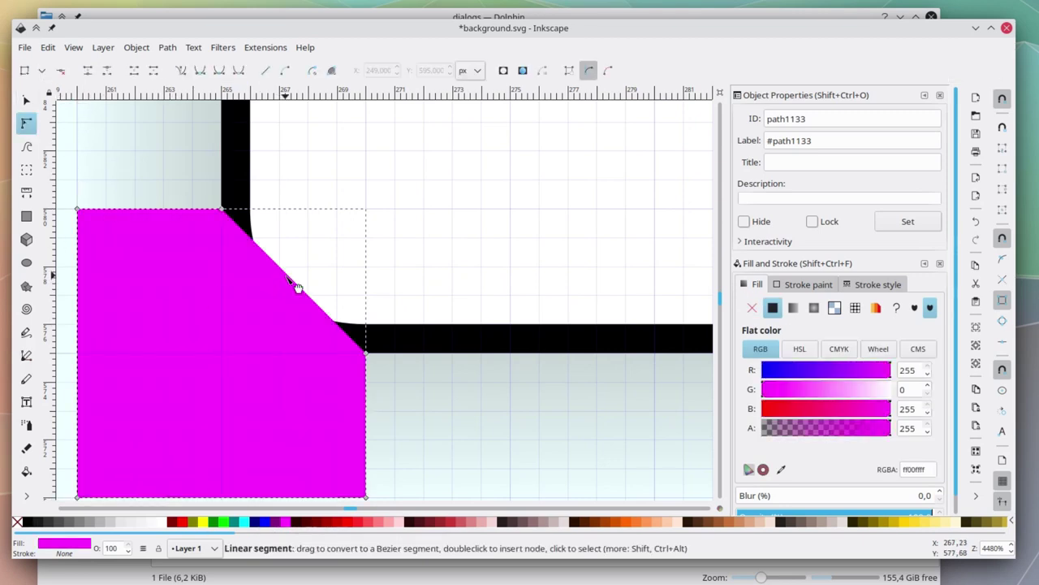
{"action": "left_click_drag", "start_coordinate": [297, 290], "coordinate": [257, 339]}
{"action": "left_click", "coordinate": [222, 208]}
{"action": "scroll", "coordinate": [234, 246], "scroll_direction": "up", "scroll_amount": 1}
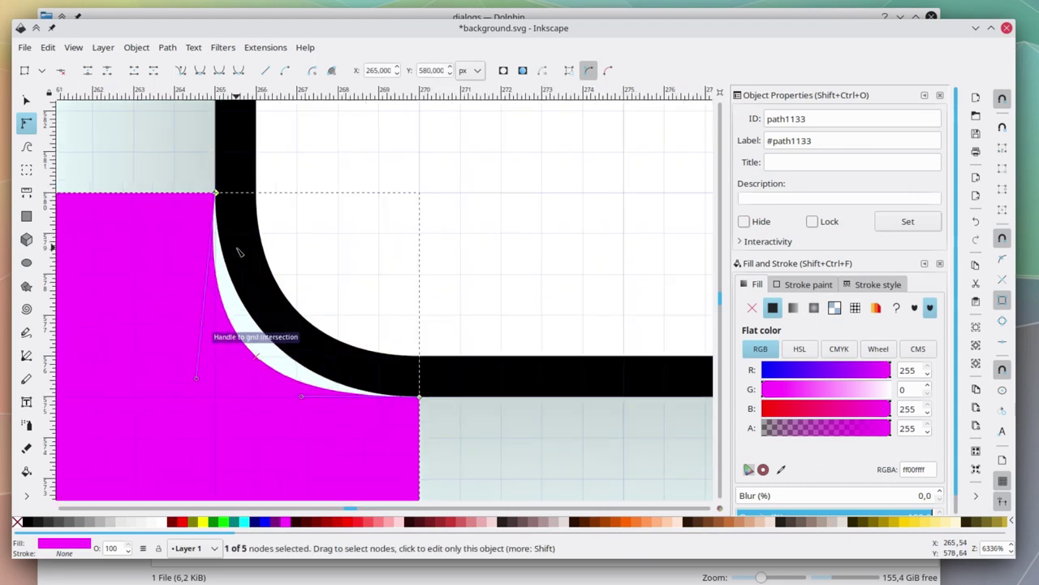
{"action": "left_click_drag", "start_coordinate": [196, 378], "coordinate": [217, 329]}
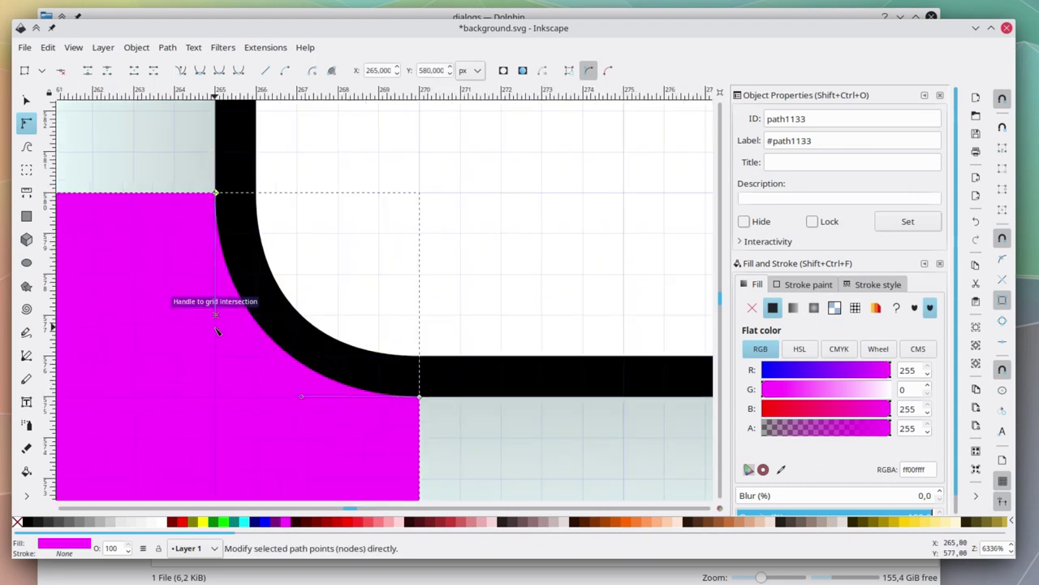
{"action": "left_click_drag", "start_coordinate": [304, 398], "coordinate": [297, 390]}
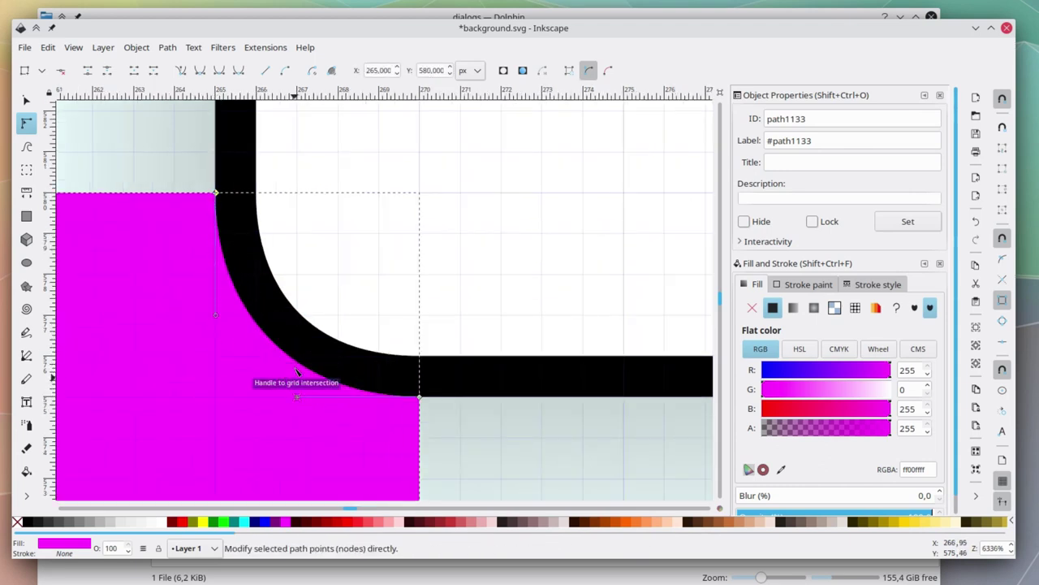
{"action": "scroll", "coordinate": [297, 390], "scroll_direction": "down", "scroll_amount": 2}
{"action": "mouse_move", "coordinate": [286, 343]}
{"action": "left_mouse_down"}
{"action": "mouse_move", "coordinate": [344, 238]}
{"action": "mouse_move", "coordinate": [364, 245]}
{"action": "left_mouse_up"}
Apply a radial gradient stretched over the corner shape with a solid black centre.
{"action": "left_click", "coordinate": [814, 308]}
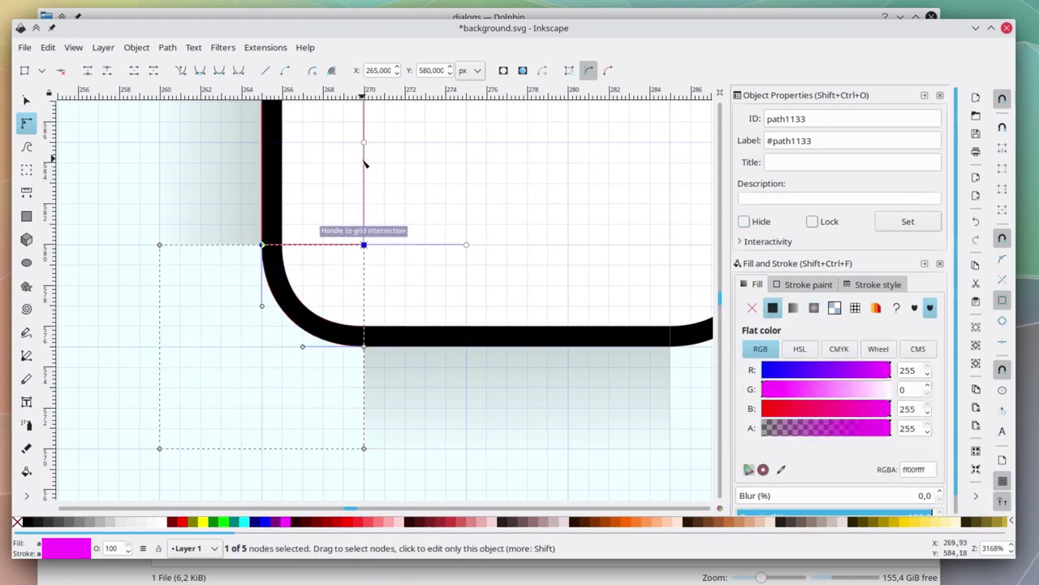
{"action": "left_click_drag", "start_coordinate": [364, 143], "coordinate": [363, 449]}
{"action": "left_click_drag", "start_coordinate": [262, 235], "coordinate": [161, 245]}
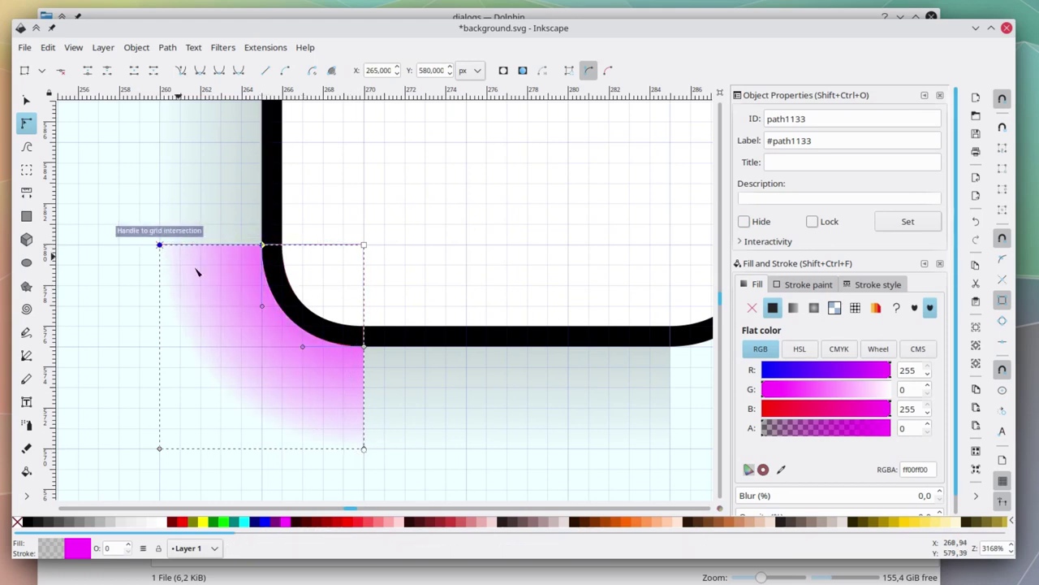
{"action": "left_click", "coordinate": [364, 245]}
{"action": "left_click", "coordinate": [33, 524]}
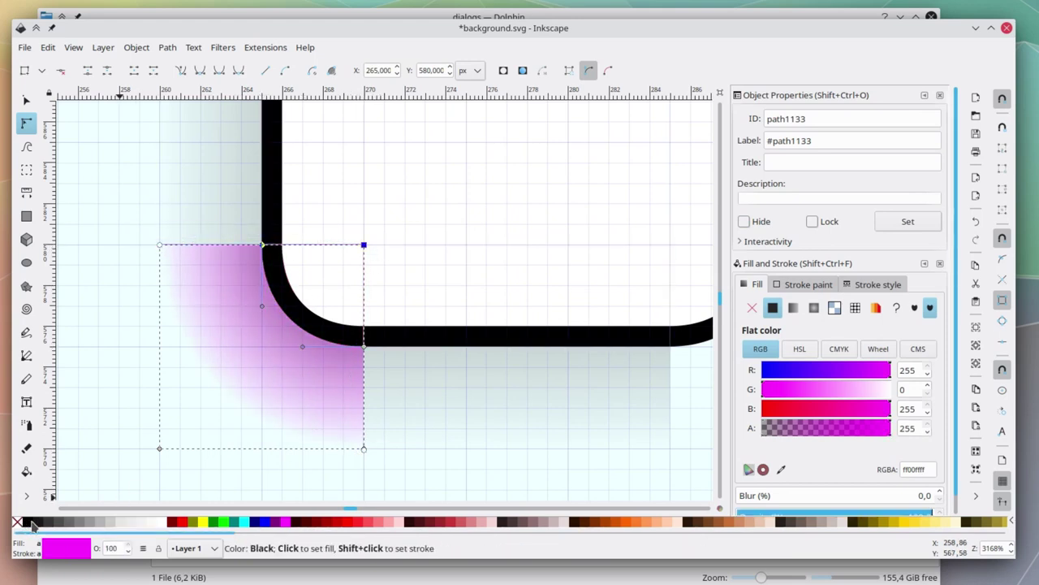
{"action": "left_click", "coordinate": [33, 524]}
Fade the outer gradient stop to alpha 0 and lower the centre stop's alpha to 131.
{"action": "left_click", "coordinate": [160, 244]}
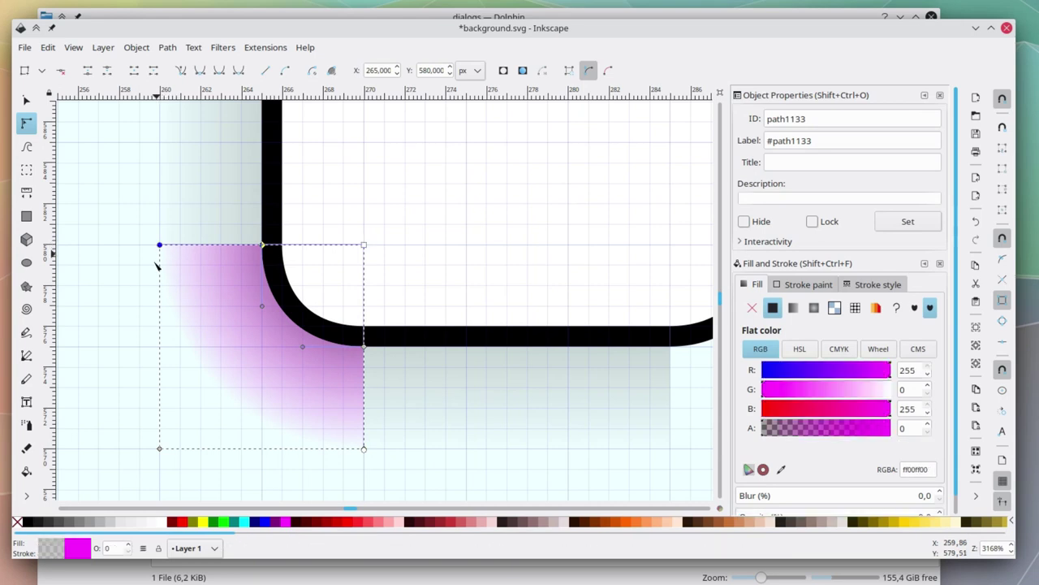
{"action": "left_click", "coordinate": [29, 524]}
{"action": "left_click", "coordinate": [852, 429]}
{"action": "left_click_drag", "start_coordinate": [852, 429], "coordinate": [761, 429]}
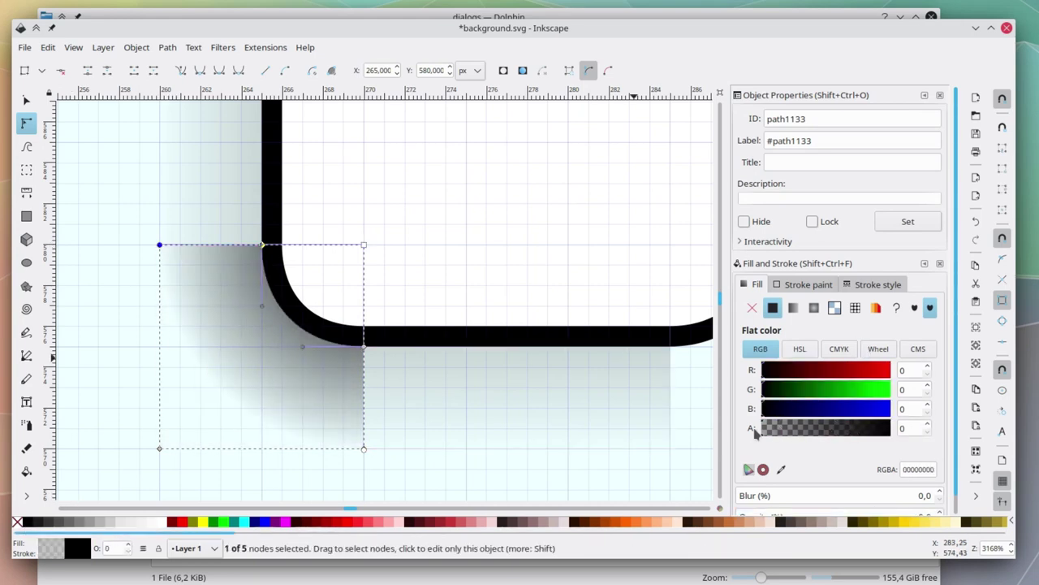
{"action": "left_click", "coordinate": [364, 246]}
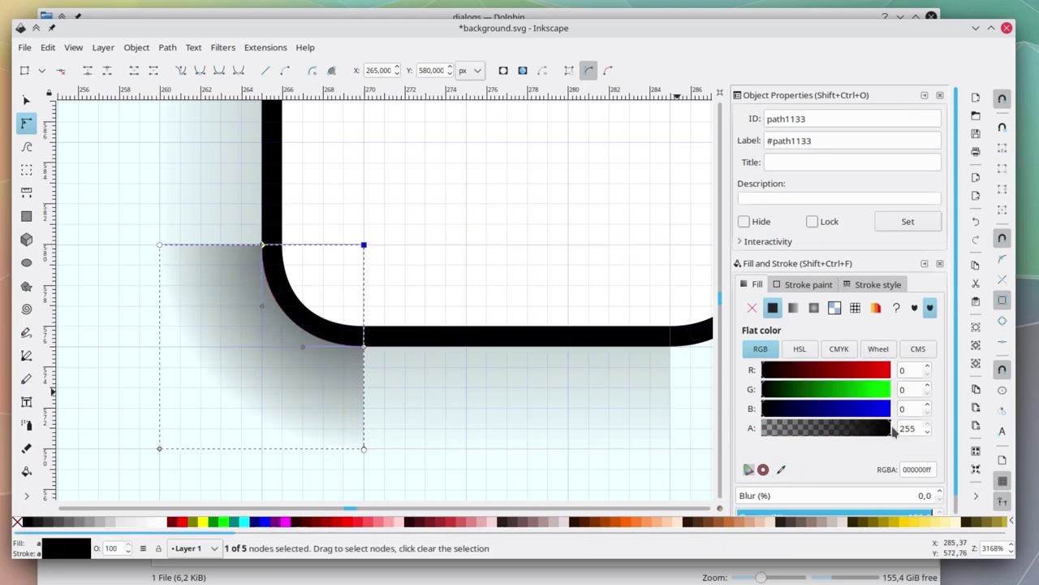
{"action": "left_click_drag", "start_coordinate": [894, 431], "coordinate": [830, 437]}
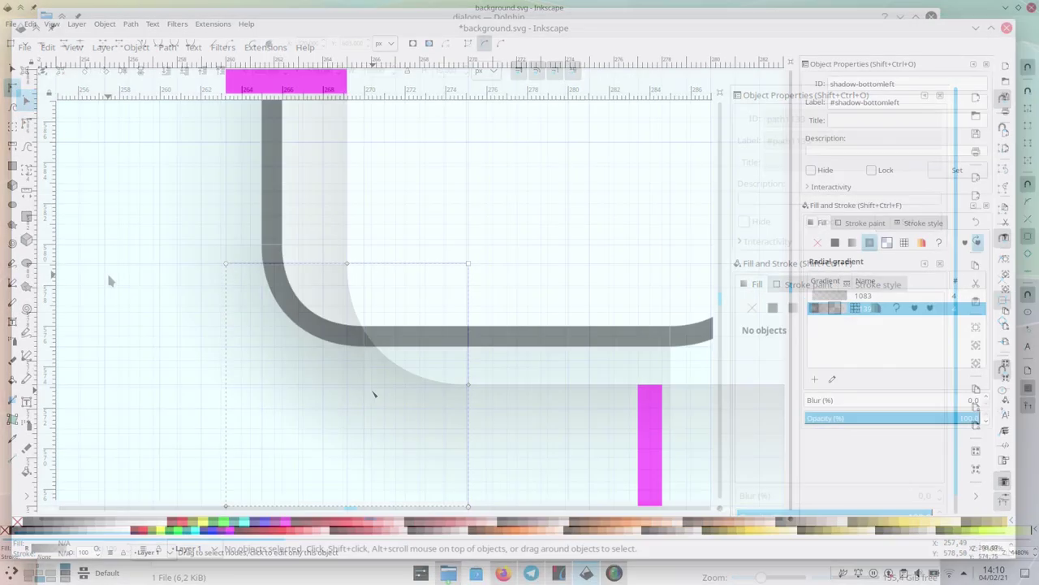
{"action": "scroll", "coordinate": [443, 358], "scroll_direction": "down", "scroll_amount": 1}
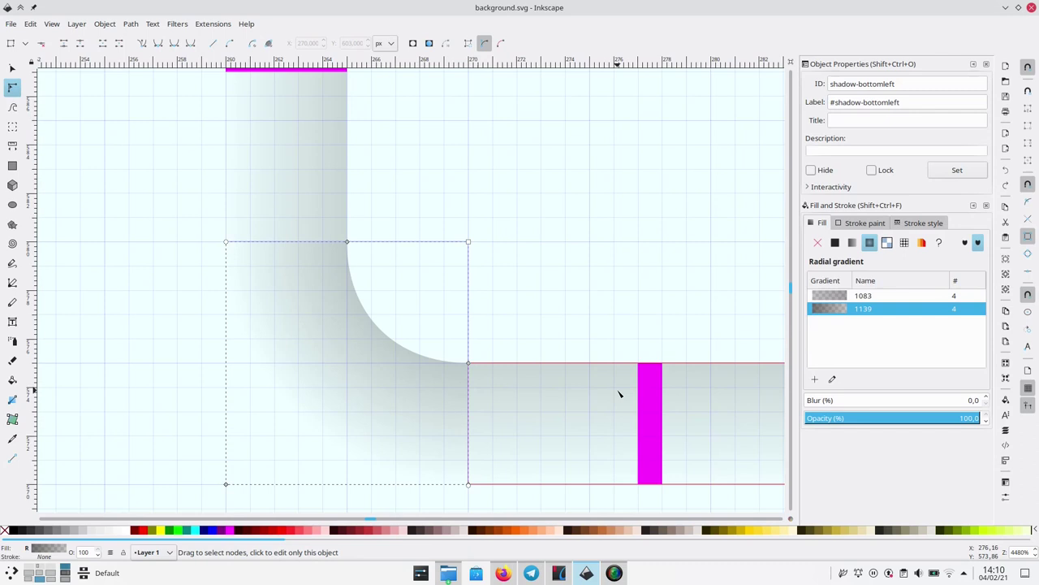
{"action": "left_click", "coordinate": [832, 379]}
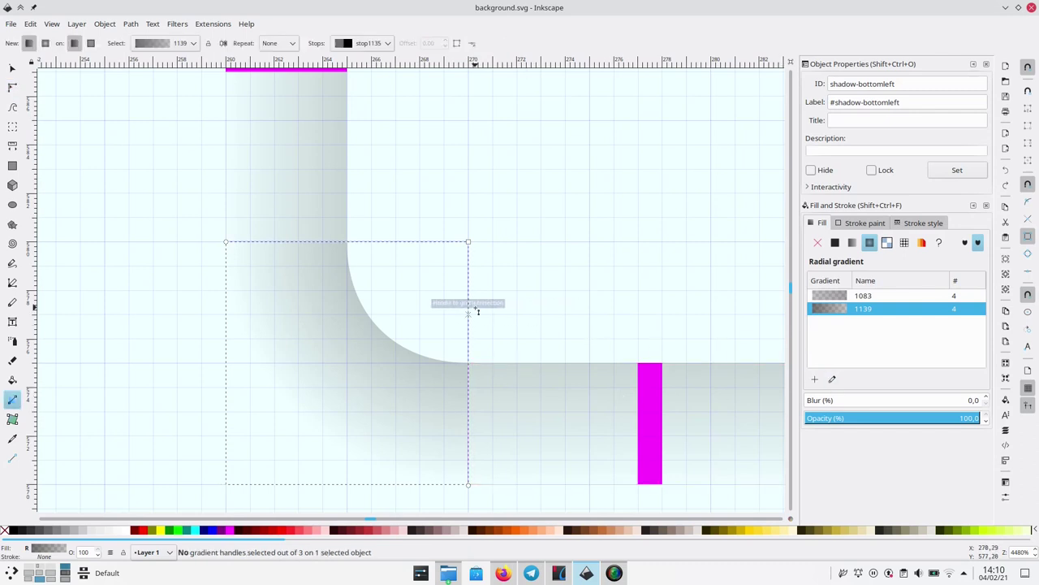
Inspect the shadow-left piece's end gradient stop to read its opacity.
{"action": "key", "text": "Escape"}
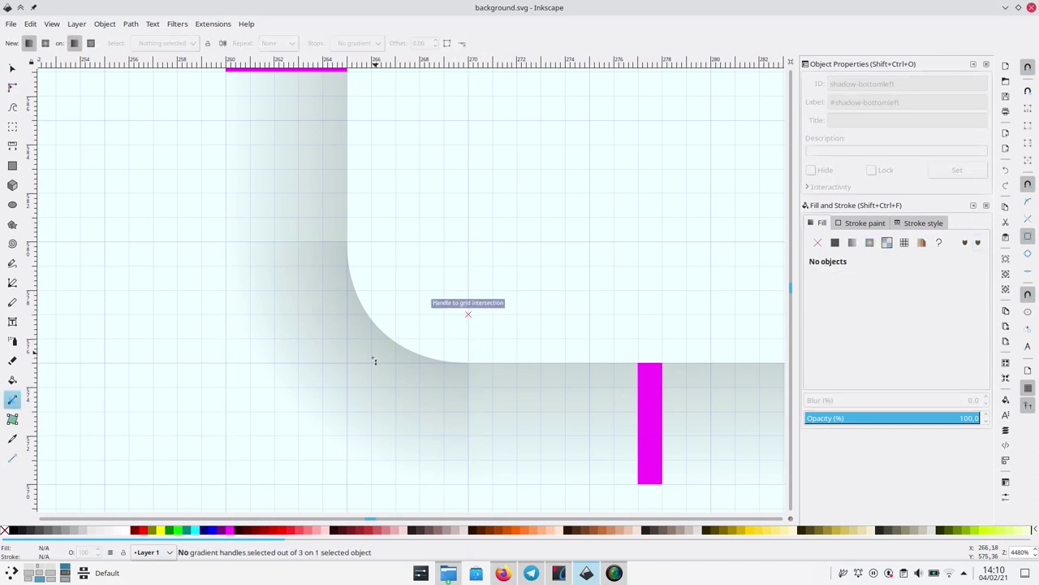
{"action": "left_click", "coordinate": [374, 361]}
{"action": "key", "text": "Escape"}
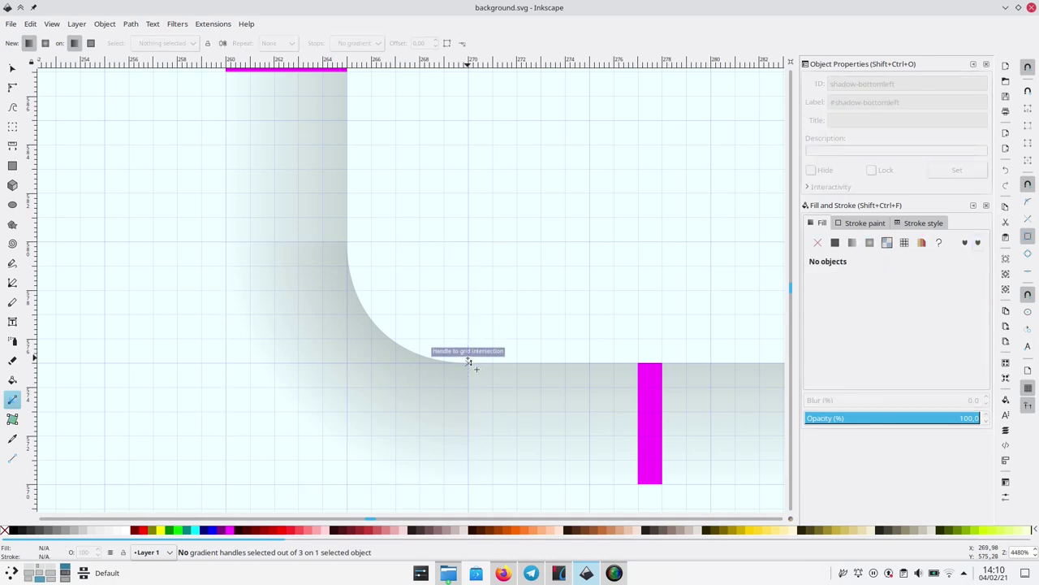
{"action": "left_click", "coordinate": [468, 360]}
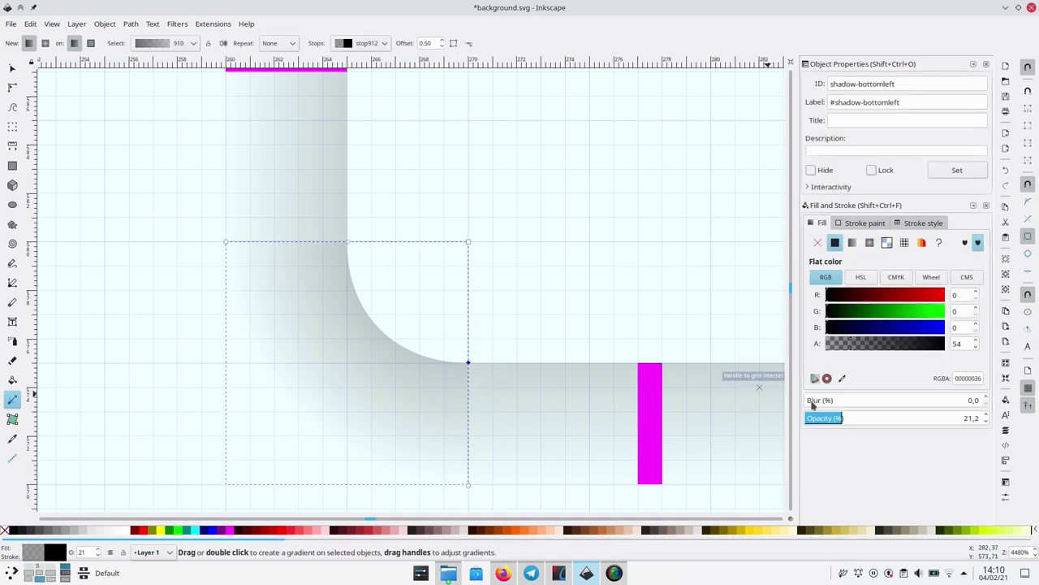
{"action": "left_click", "coordinate": [13, 87]}
{"action": "left_click", "coordinate": [279, 159]}
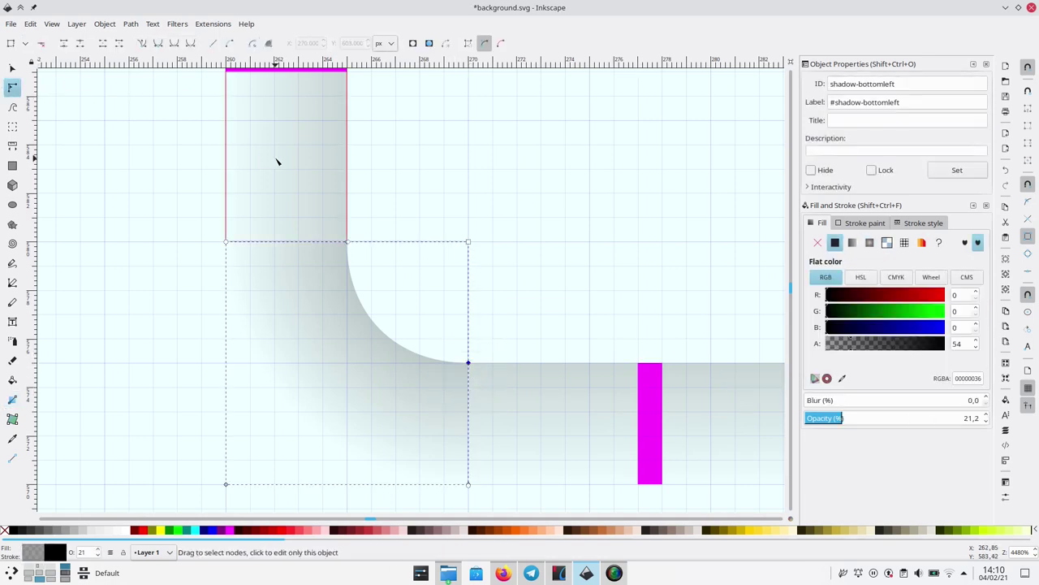
{"action": "scroll", "coordinate": [361, 199], "scroll_direction": "up", "scroll_amount": 3}
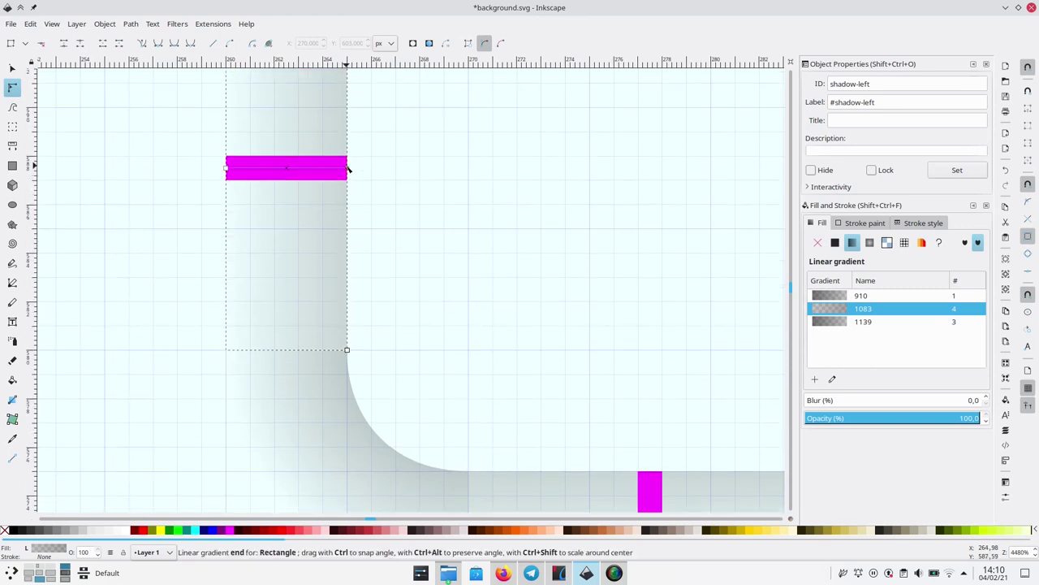
{"action": "left_click", "coordinate": [347, 168]}
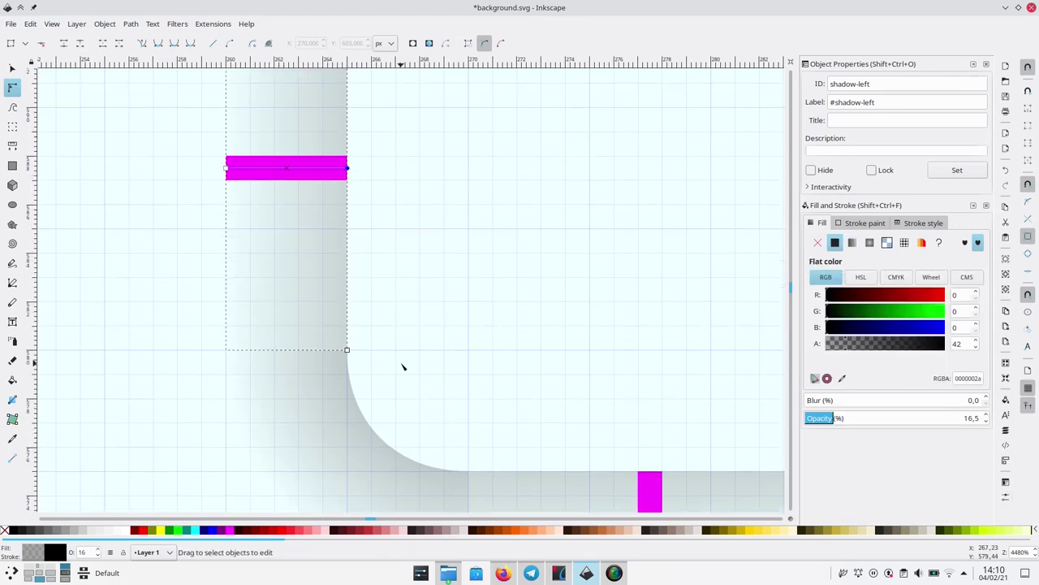
Set the bottom-left corner shadow's inner gradient stop opacity to 16,5.
{"action": "scroll", "coordinate": [402, 367], "scroll_direction": "down", "scroll_amount": 2}
{"action": "left_click", "coordinate": [350, 393]}
{"action": "left_click", "coordinate": [469, 385]}
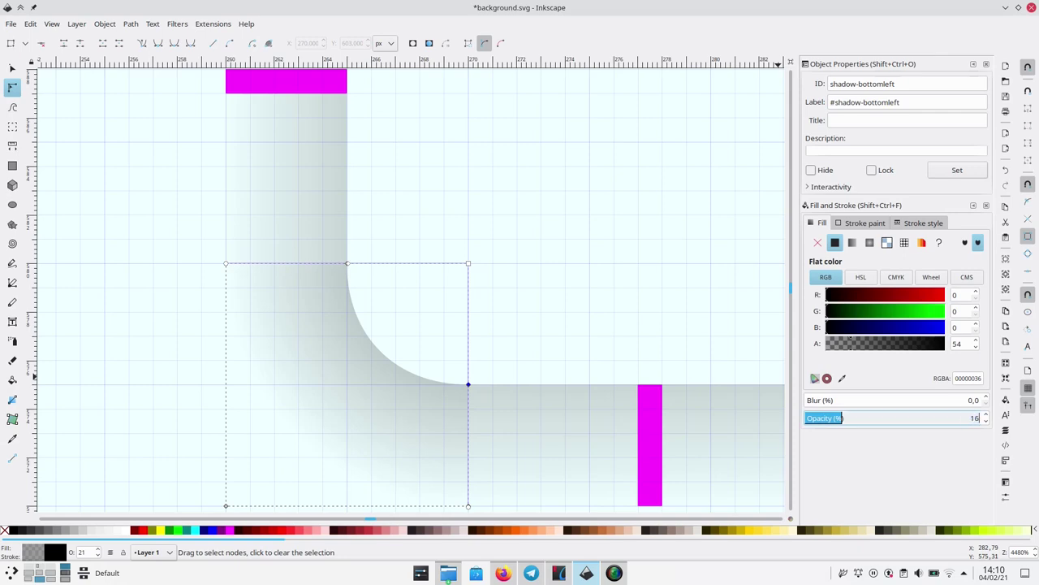
{"action": "type", "text": "16,5"}
{"action": "key", "text": "Return"}
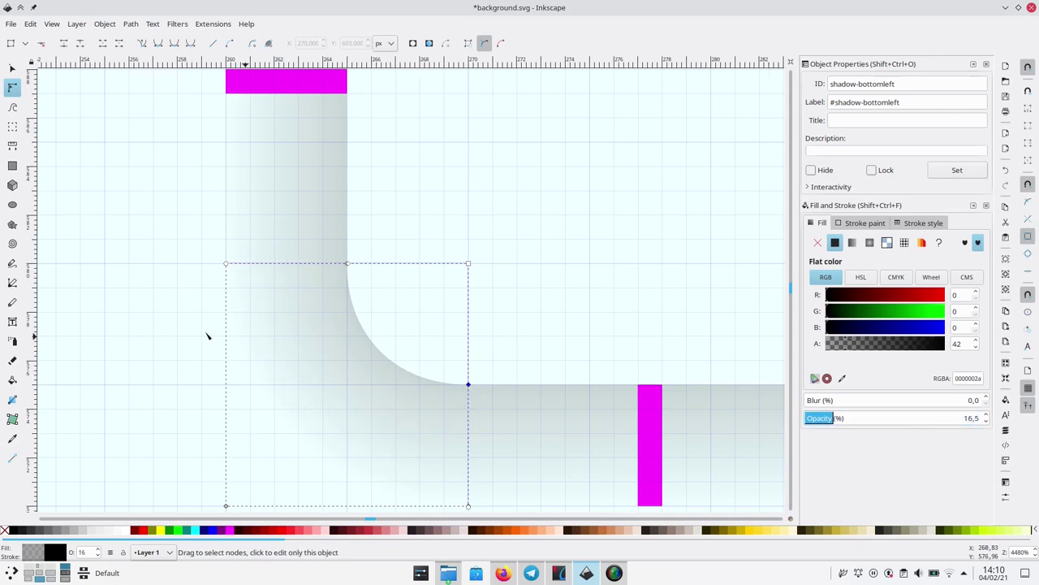
{"action": "left_click", "coordinate": [195, 352]}
{"action": "scroll", "coordinate": [393, 336], "scroll_direction": "down", "scroll_amount": 4, "text": "ctrl"}
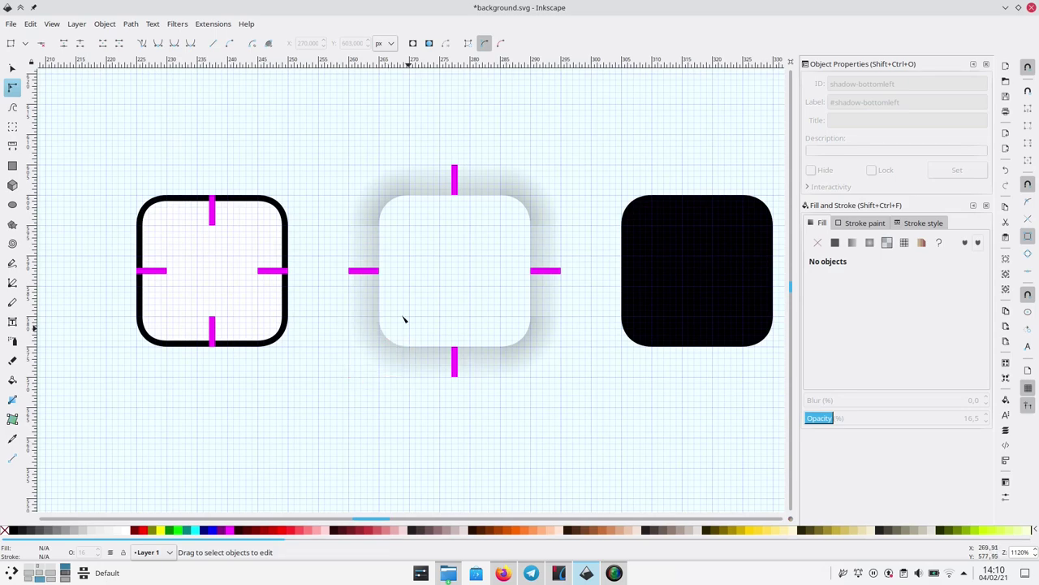
Save, then paste a corner-shadow copy rotated a quarter turn.
{"action": "key", "text": "ctrl+s"}
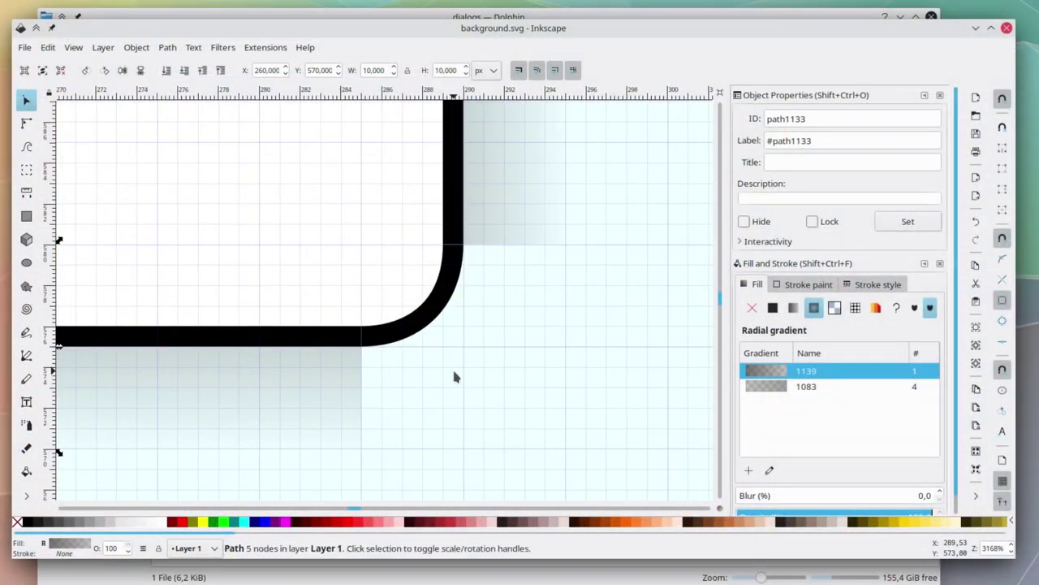
{"action": "key", "text": "ctrl+v"}
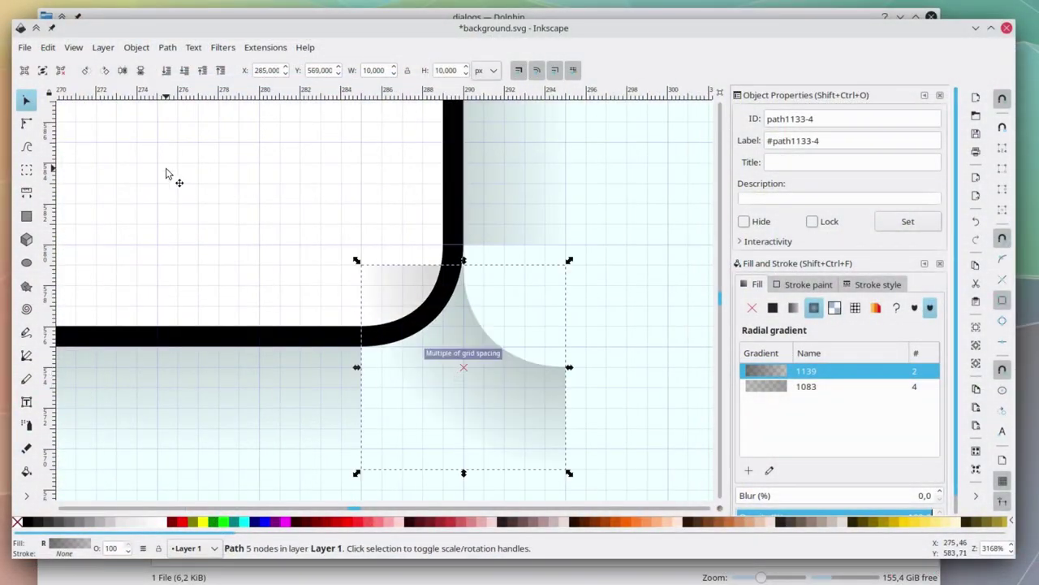
{"action": "left_click", "coordinate": [85, 71]}
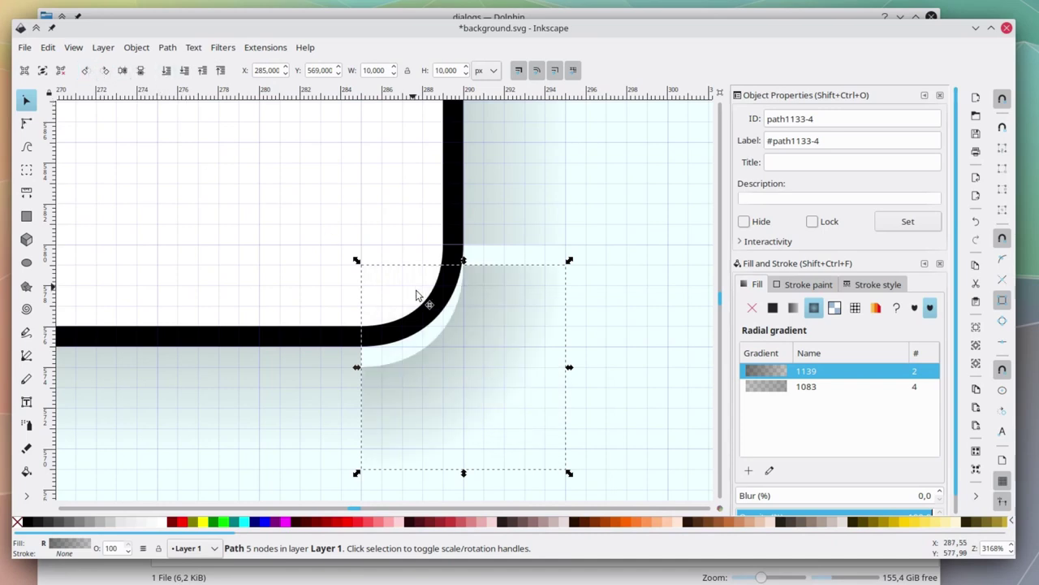
{"action": "scroll", "coordinate": [491, 357], "scroll_direction": "up", "scroll_amount": 10}
Paste further corner-shadow copies at the top-right and top-left corners.
{"action": "key", "text": "ctrl+v"}
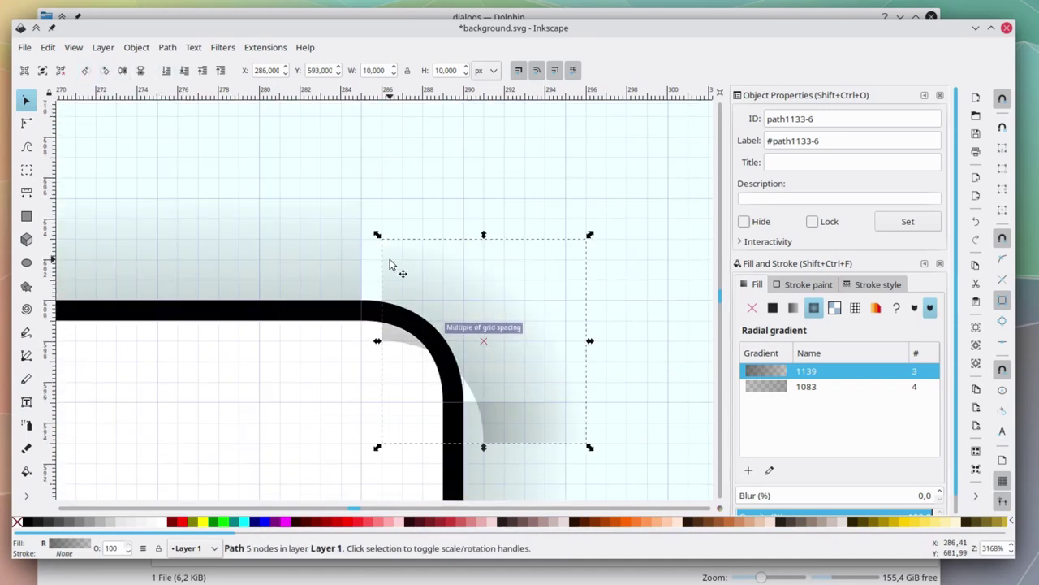
{"action": "scroll", "coordinate": [512, 313], "scroll_direction": "left", "scroll_amount": 10}
{"action": "key", "text": "ctrl+v"}
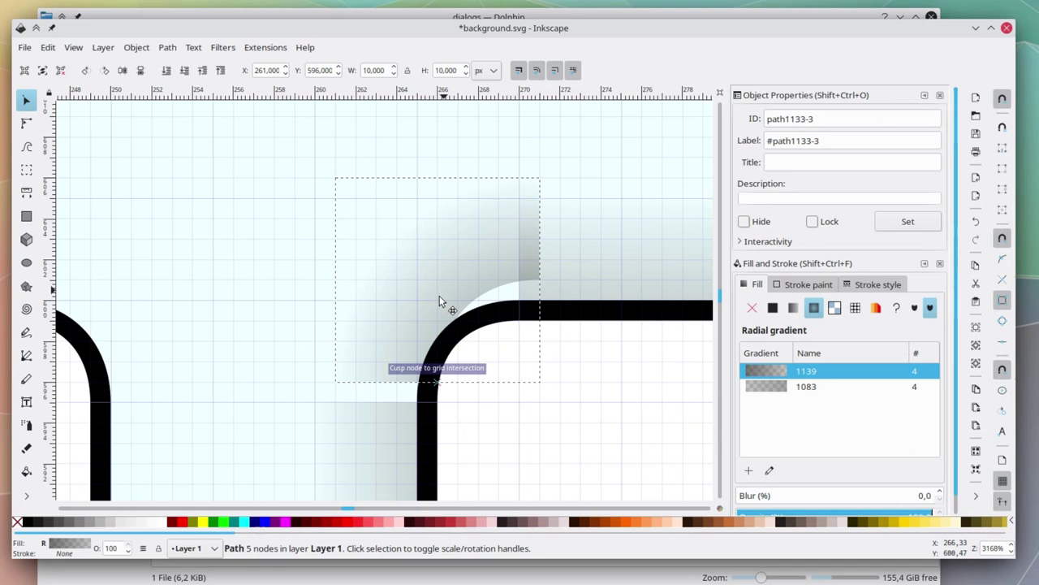
{"action": "left_click", "coordinate": [197, 262]}
{"action": "scroll", "coordinate": [383, 271], "scroll_direction": "up", "scroll_amount": 5}
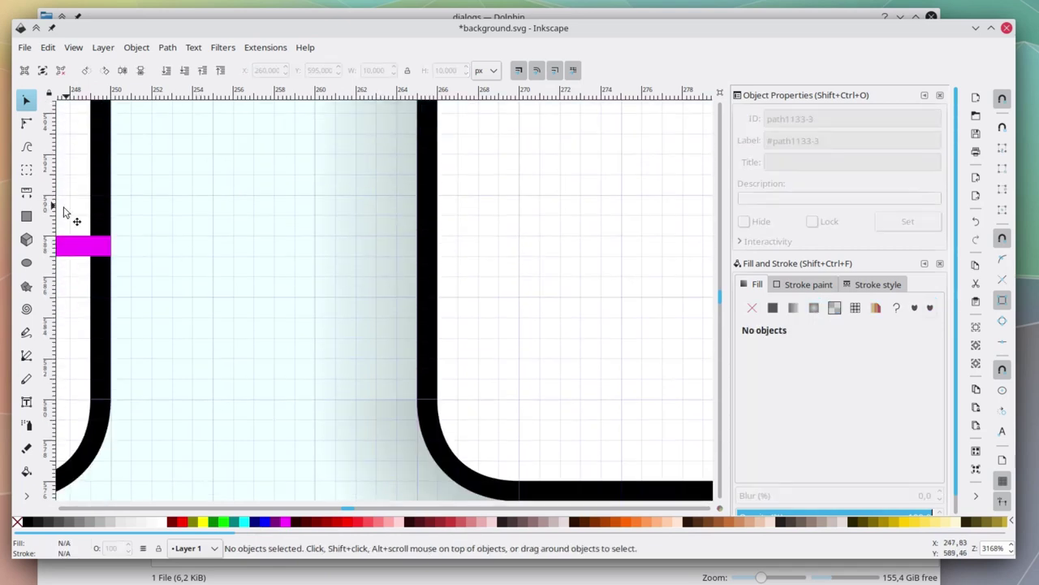
{"action": "left_click", "coordinate": [26, 216]}
Choose the Fuchsia fill and draw the first small magenta markers beside the frame's left edge.
{"action": "left_click", "coordinate": [288, 521]}
{"action": "scroll", "coordinate": [381, 424], "scroll_direction": "up", "scroll_amount": 2}
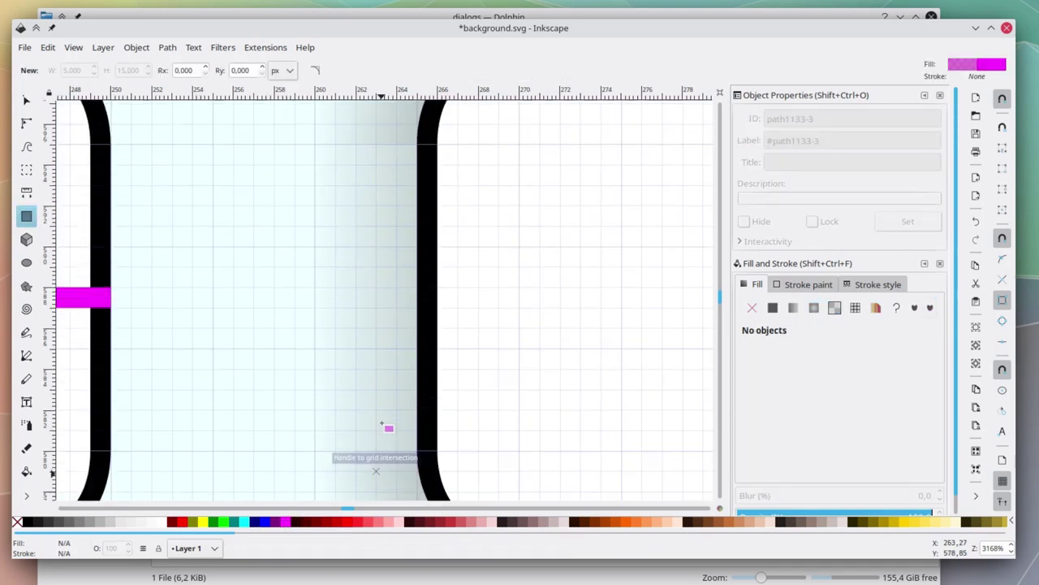
{"action": "left_click_drag", "start_coordinate": [315, 289], "coordinate": [417, 307]}
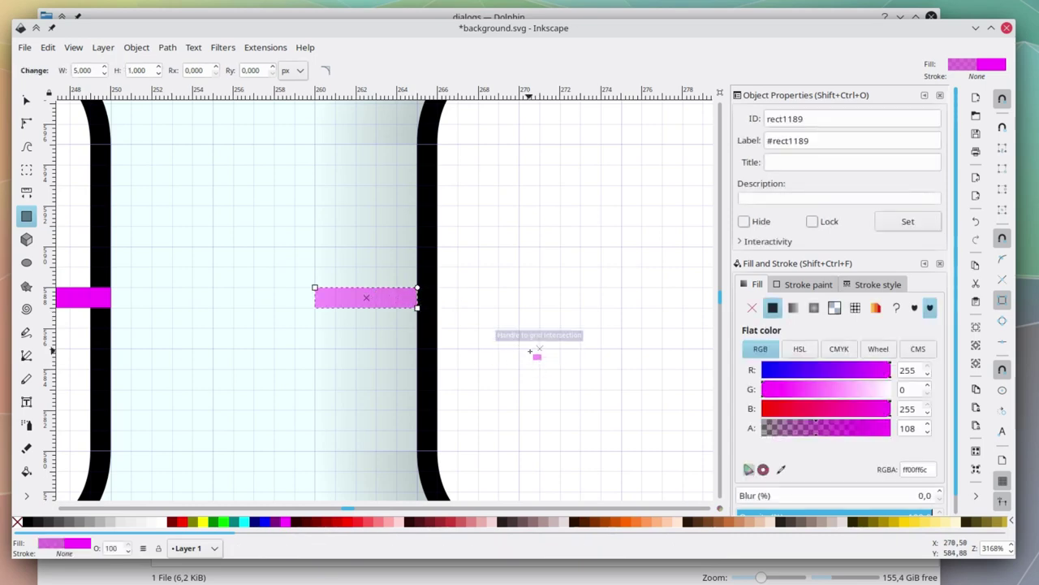
{"action": "left_click_drag", "start_coordinate": [849, 432], "coordinate": [898, 432]}
{"action": "scroll", "coordinate": [605, 382], "scroll_direction": "up", "scroll_amount": 8}
{"action": "scroll", "coordinate": [605, 382], "scroll_direction": "right", "scroll_amount": 4}
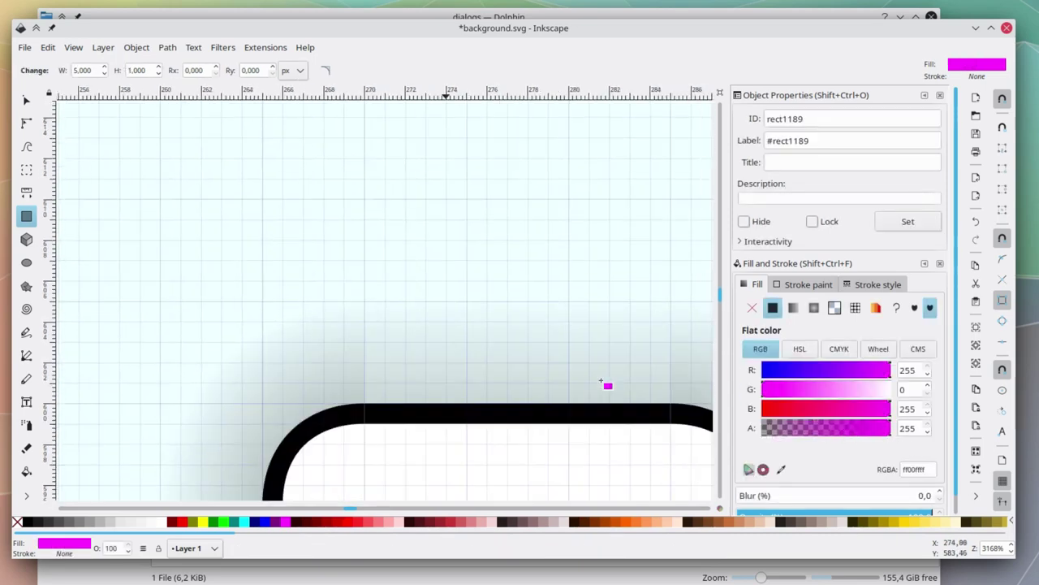
{"action": "scroll", "coordinate": [601, 382], "scroll_direction": "right", "scroll_amount": 2}
Draw the remaining 1×5 and 5×1 px magenta markers at the other edge midpoints and reposition one.
{"action": "left_click_drag", "start_coordinate": [457, 399], "coordinate": [476, 301]}
{"action": "scroll", "coordinate": [504, 426], "scroll_direction": "right", "scroll_amount": 2}
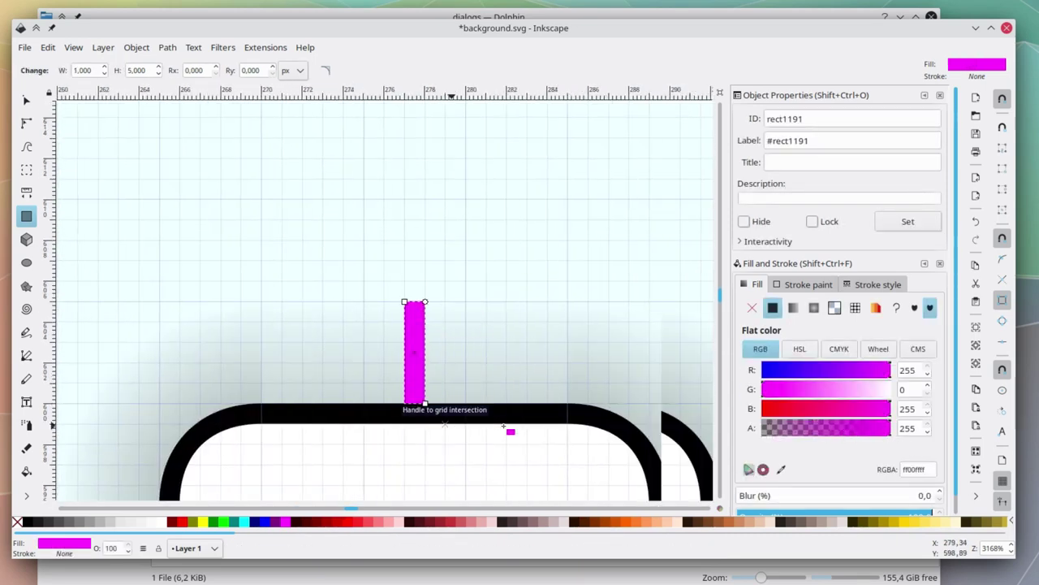
{"action": "scroll", "coordinate": [504, 426], "scroll_direction": "right", "scroll_amount": 6}
{"action": "scroll", "coordinate": [503, 426], "scroll_direction": "down", "scroll_amount": 10}
{"action": "left_click_drag", "start_coordinate": [463, 235], "coordinate": [564, 253]}
{"action": "scroll", "coordinate": [540, 290], "scroll_direction": "down", "scroll_amount": 8}
{"action": "scroll", "coordinate": [540, 290], "scroll_direction": "left", "scroll_amount": 5}
{"action": "left_click_drag", "start_coordinate": [354, 244], "coordinate": [371, 338]}
{"action": "scroll", "coordinate": [371, 351], "scroll_direction": "down", "scroll_amount": 1}
{"action": "scroll", "coordinate": [366, 351], "scroll_direction": "up", "scroll_amount": 5}
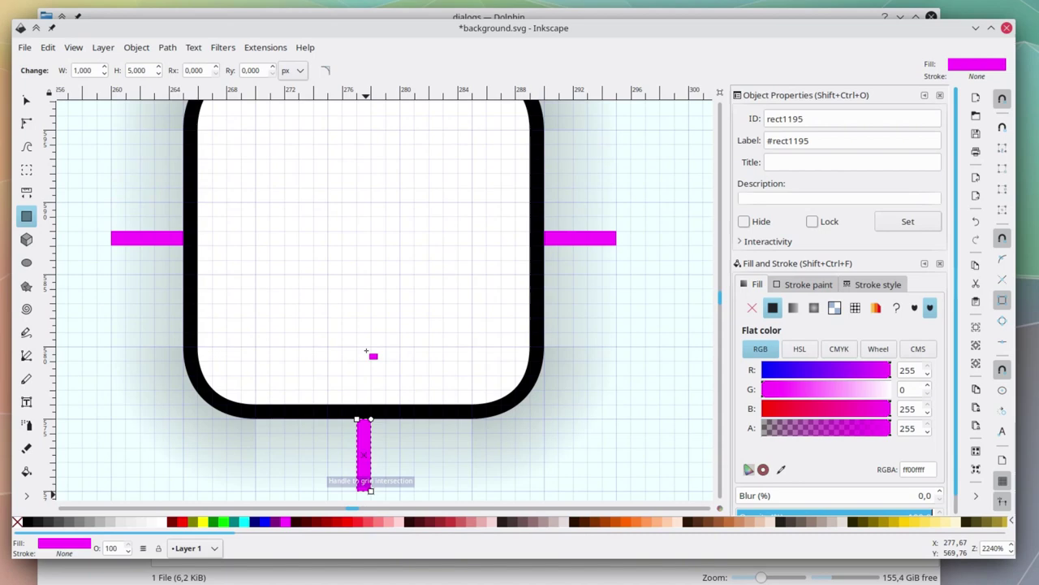
{"action": "left_click", "coordinate": [26, 100]}
{"action": "left_click_drag", "start_coordinate": [370, 436], "coordinate": [371, 262]}
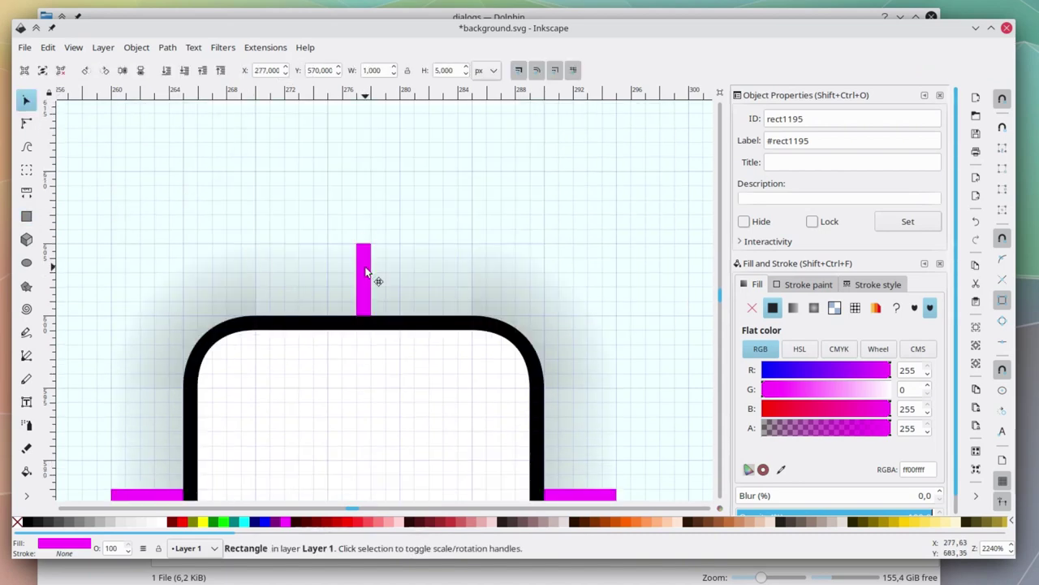
Give the right magenta hint rectangle the ID shadow-hint-right-margin.
{"action": "left_click", "coordinate": [366, 272]}
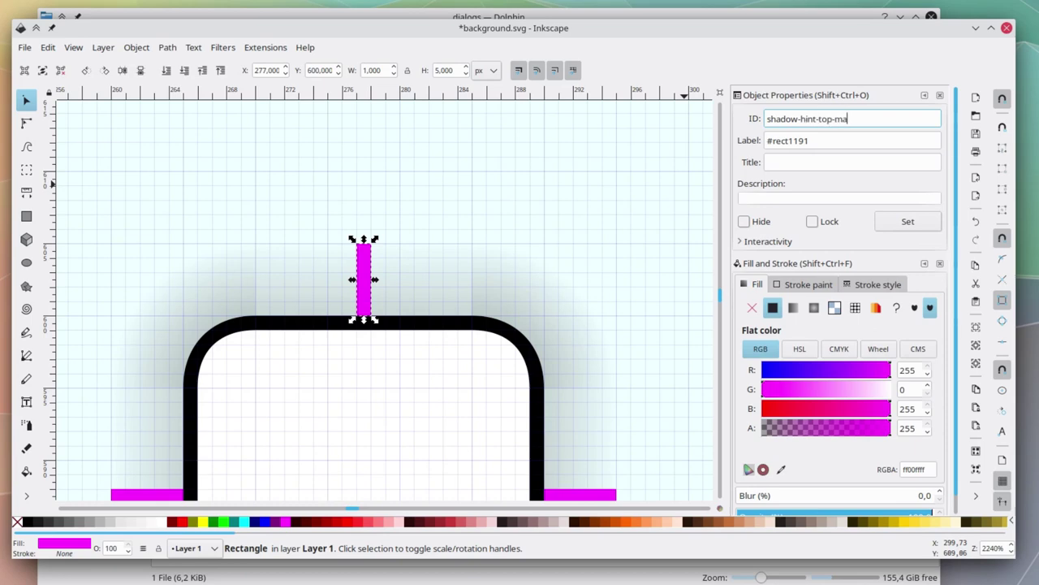
{"action": "key", "text": "ctrl+a"}
{"action": "key", "text": "Tab"}
{"action": "type", "text": "#"}
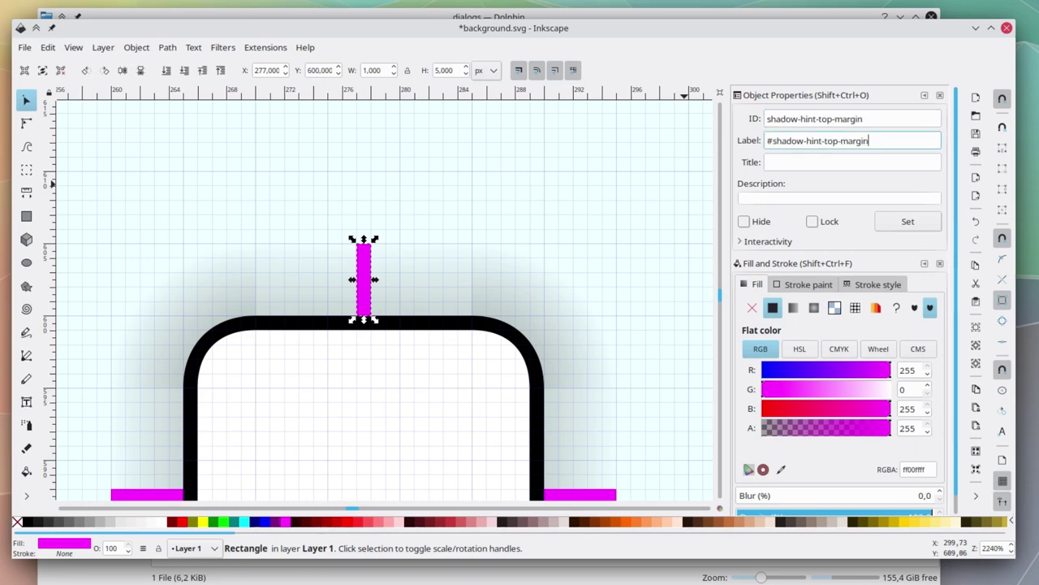
{"action": "scroll", "coordinate": [592, 352], "scroll_direction": "down", "scroll_amount": 4}
{"action": "left_click", "coordinate": [580, 365]}
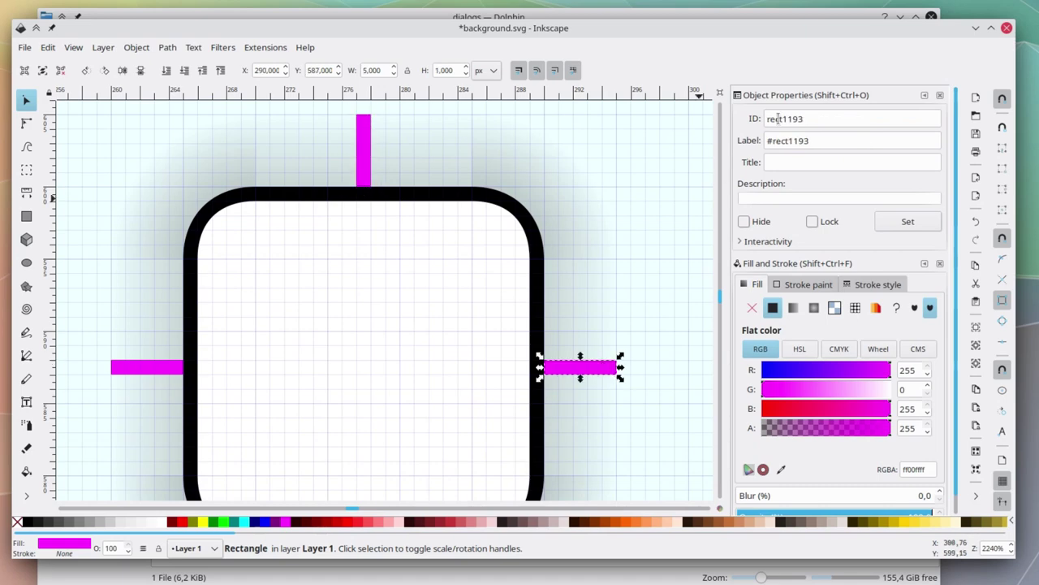
{"action": "key", "text": "ctrl+shift+o"}
{"action": "type", "text": "shadow-hint-right-margin"}
{"action": "key", "text": "Tab"}
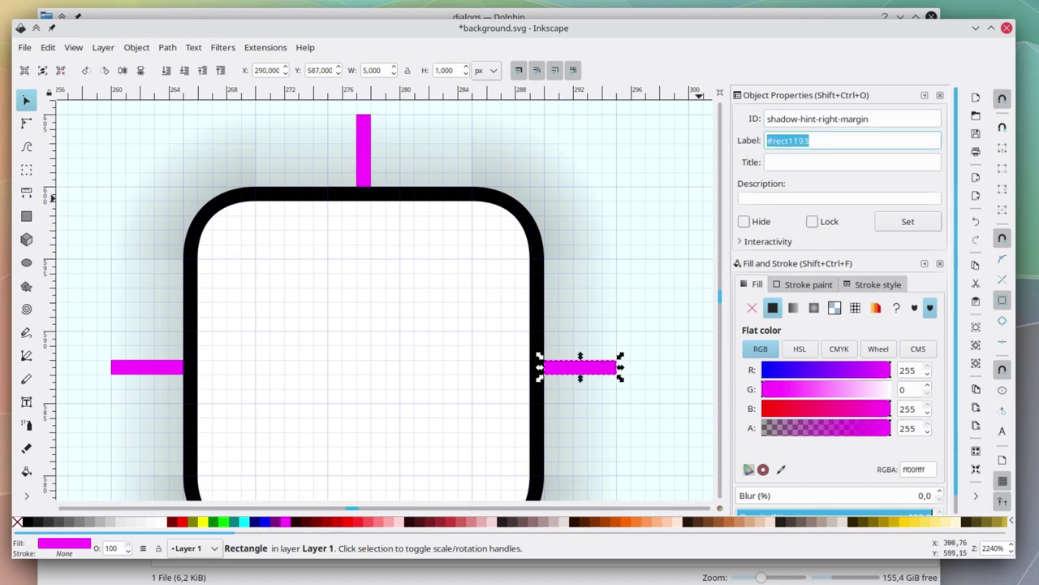
Give the bottom magenta hint rectangle the ID shadow-hint-bottom-margin.
{"action": "left_click", "coordinate": [935, 223]}
{"action": "scroll", "coordinate": [378, 297], "scroll_direction": "down", "scroll_amount": 10}
{"action": "left_click", "coordinate": [364, 288]}
{"action": "double_click", "coordinate": [792, 119]}
{"action": "type", "text": "shadow-hint-"}
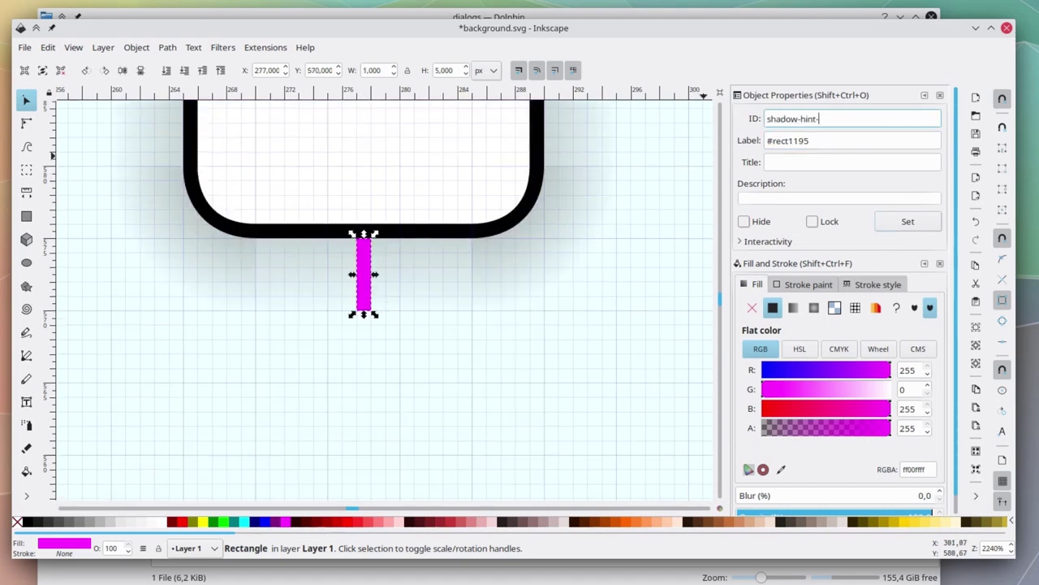
{"action": "type", "text": "bottom-margin"}
{"action": "key", "text": "Return"}
{"action": "key", "text": "Tab"}
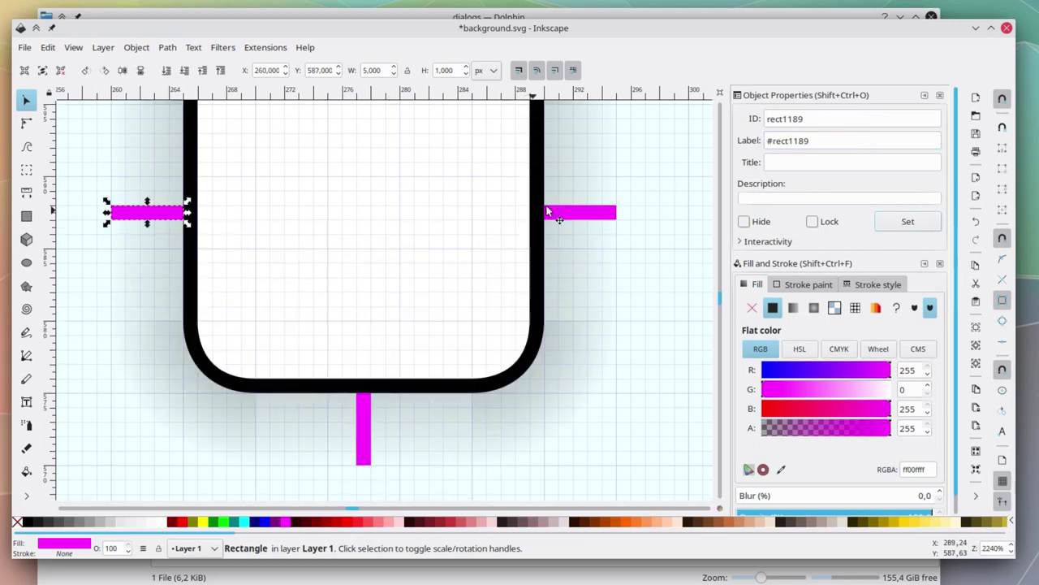
Name the left hint rectangle shadow-hint-left-margin and save the document.
{"action": "double_click", "coordinate": [784, 118]}
{"action": "type", "text": "shadow-hint-left-margin"}
{"action": "key", "text": "Return"}
{"action": "key", "text": "Tab"}
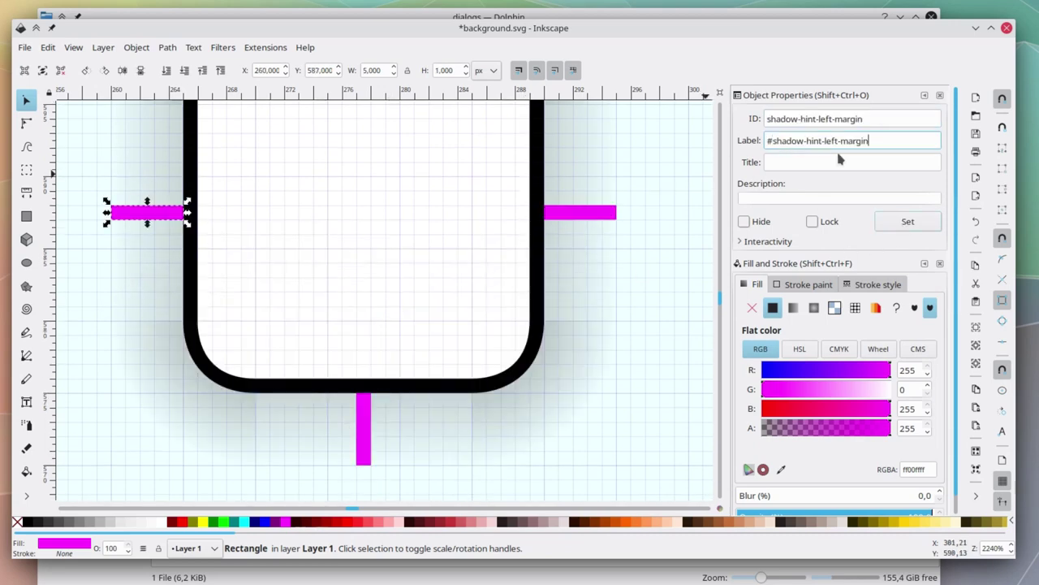
{"action": "key", "text": "Escape"}
{"action": "key", "text": "ctrl+s"}
{"action": "scroll", "coordinate": [474, 475], "scroll_direction": "up", "scroll_amount": 2}
{"action": "scroll", "coordinate": [474, 476], "scroll_direction": "down", "scroll_amount": 1}
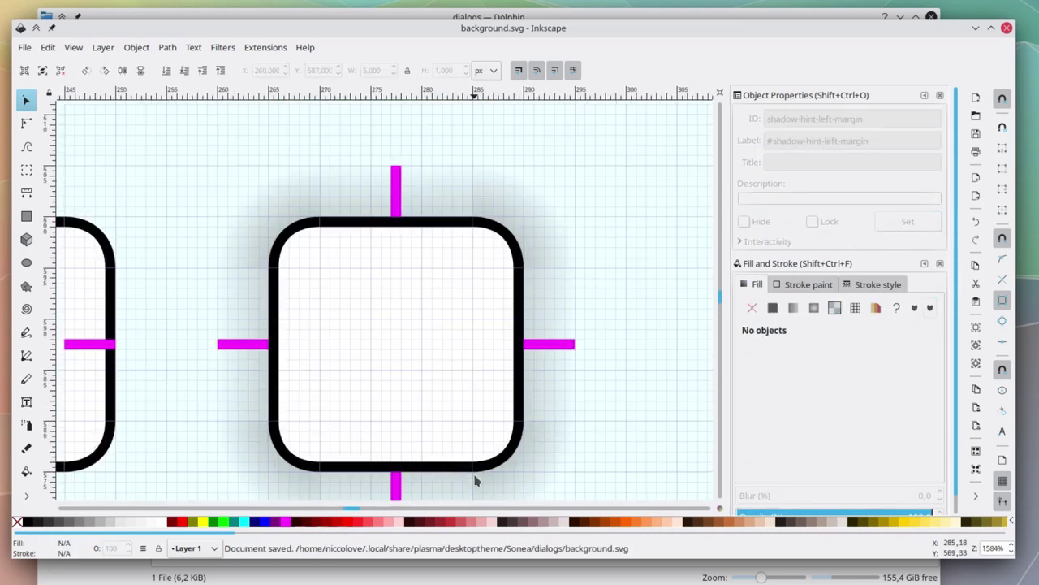
Name the top-left corner piece shadow-topleft and the top strip shadow-top.
{"action": "scroll", "coordinate": [476, 479], "scroll_direction": "down", "scroll_amount": 1}
{"action": "left_click", "coordinate": [294, 156]}
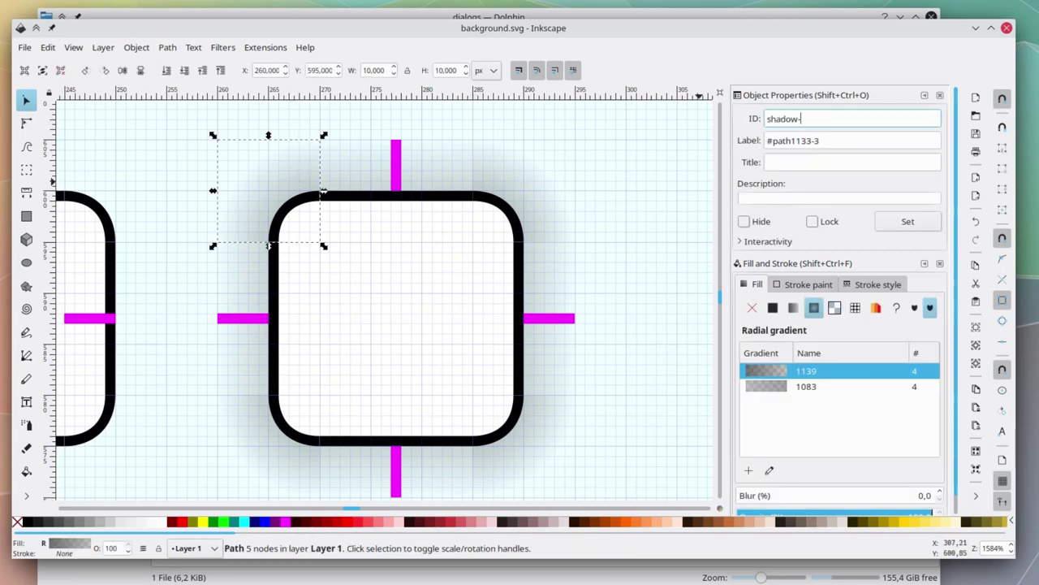
{"action": "type", "text": "toplef"}
{"action": "key", "text": "Return"}
{"action": "key", "text": "Tab"}
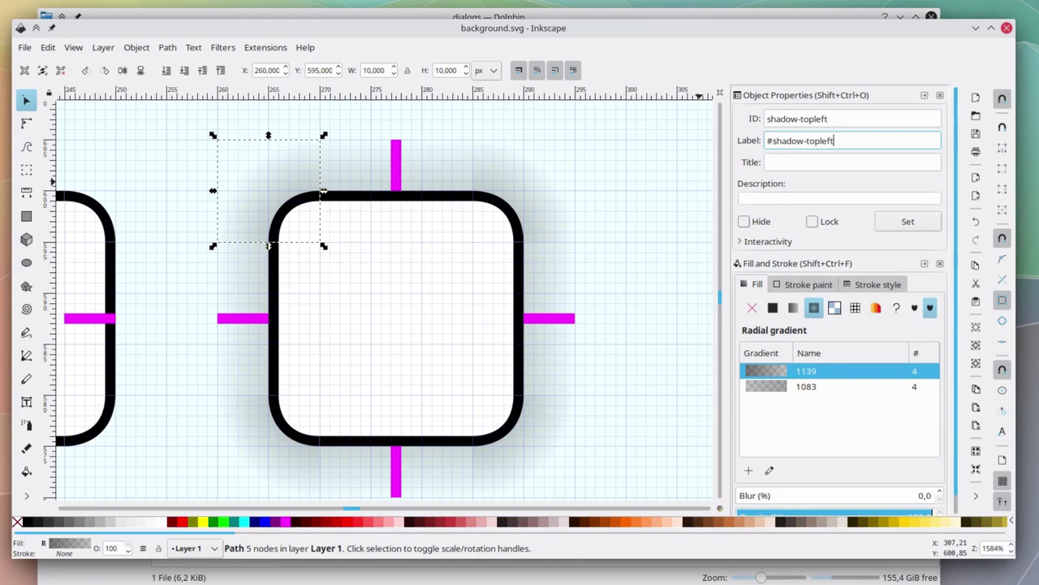
{"action": "left_click", "coordinate": [908, 231]}
{"action": "left_click", "coordinate": [448, 160]}
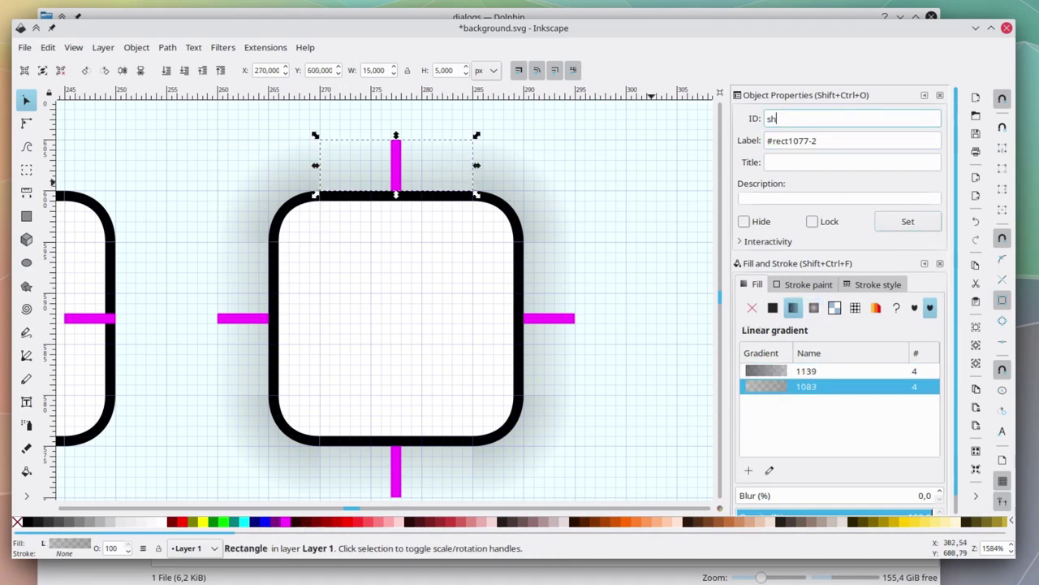
{"action": "type", "text": "shadow-top"}
{"action": "key", "text": "Tab"}
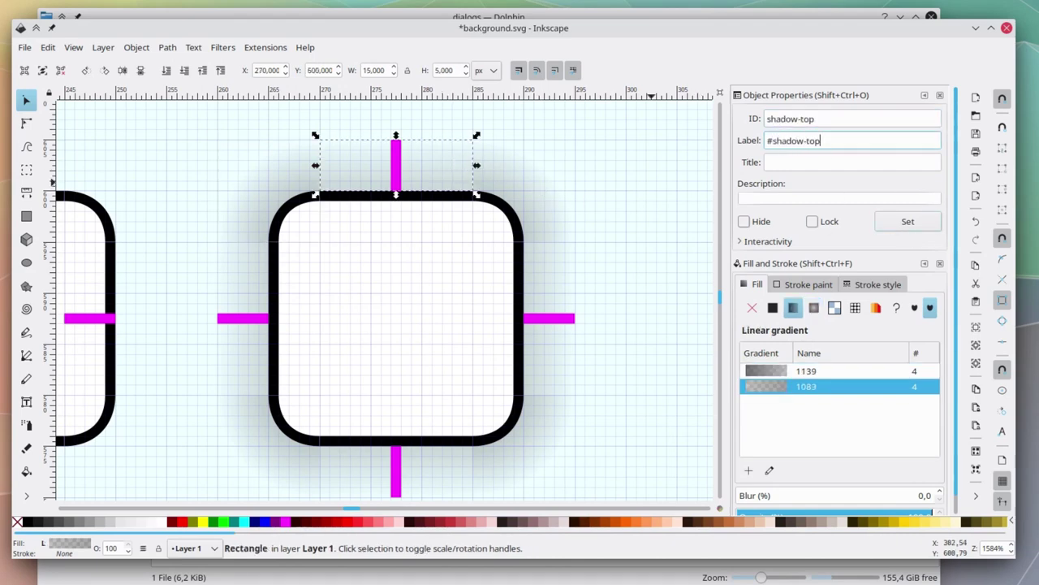
Give the top-right piece and right strip IDs and labels shadow-topright and shadow-right.
{"action": "left_click", "coordinate": [544, 162]}
{"action": "type", "text": "shadow-topright"}
{"action": "key", "text": "Tab"}
{"action": "type", "text": "#shadow-topright"}
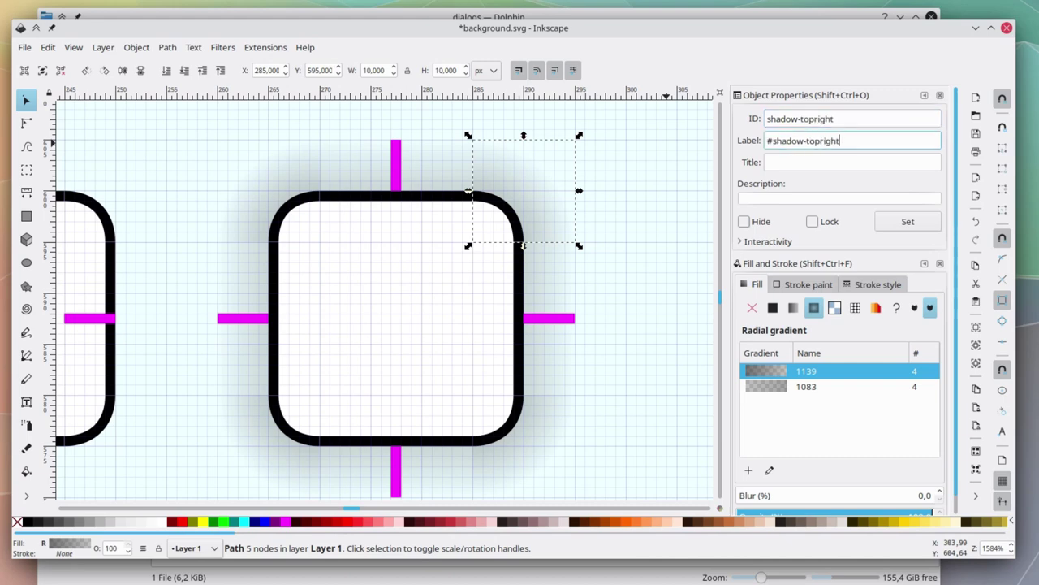
{"action": "left_click", "coordinate": [893, 218]}
{"action": "left_click", "coordinate": [533, 285]}
{"action": "type", "text": "shadow-right"}
{"action": "key", "text": "Tab"}
{"action": "type", "text": "#shadow-right"}
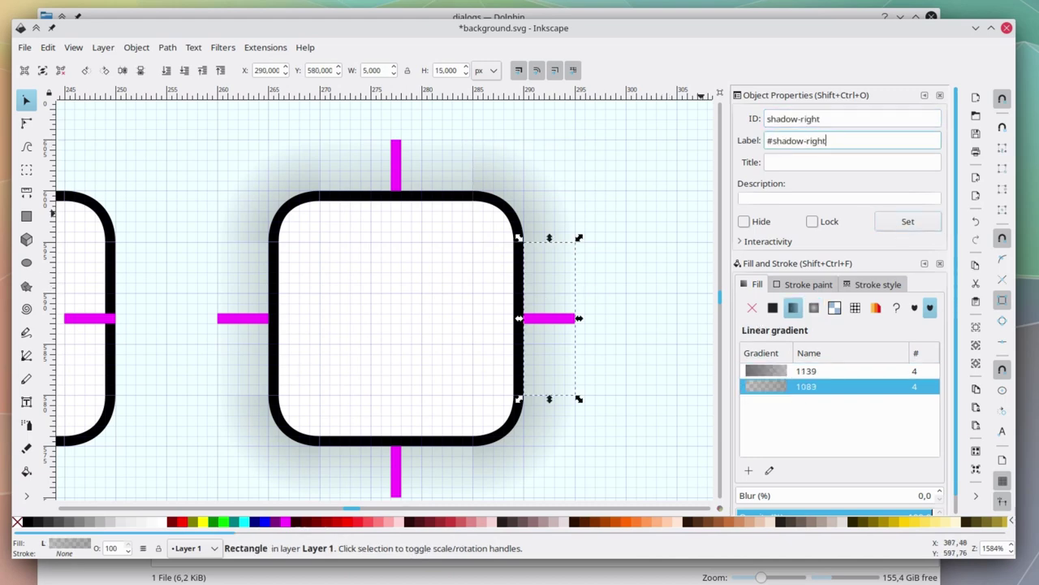
{"action": "scroll", "coordinate": [568, 302], "scroll_direction": "down", "scroll_amount": 5}
Name the bottom-right corner piece shadow-bottomright and give the bottom strip its new ID.
{"action": "left_click", "coordinate": [552, 260]}
{"action": "triple_click", "coordinate": [817, 119]}
{"action": "type", "text": "shadow-bottomright"}
{"action": "key", "text": "Tab"}
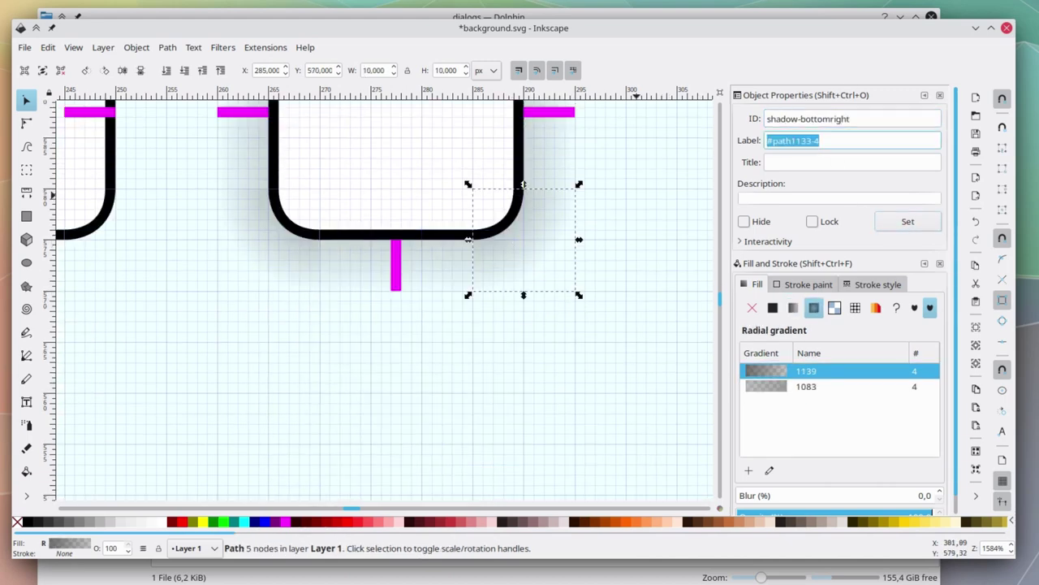
{"action": "type", "text": "#shadow-bottomright"}
{"action": "left_click", "coordinate": [908, 221]}
{"action": "left_click", "coordinate": [435, 269]}
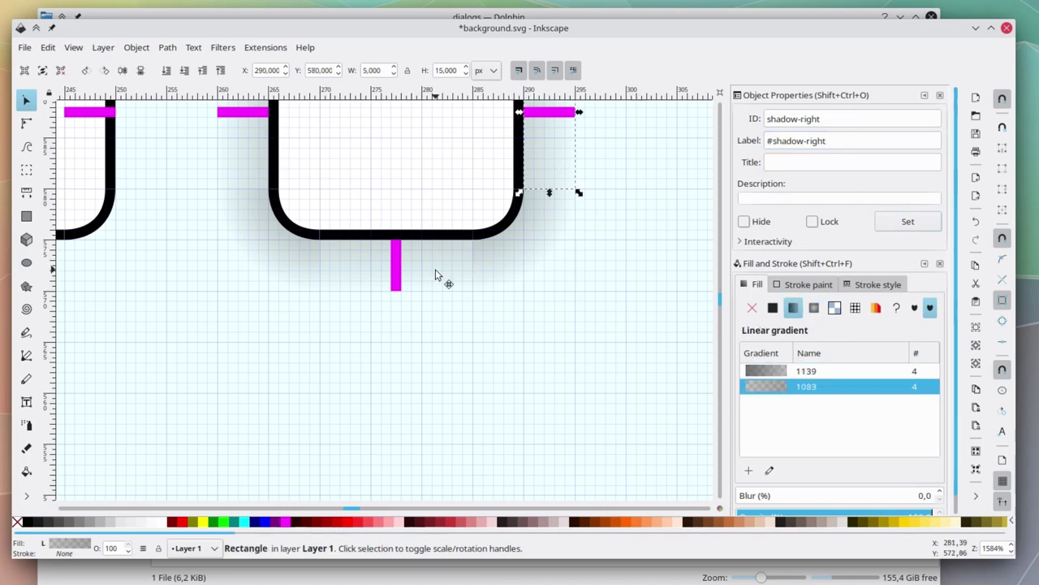
{"action": "triple_click", "coordinate": [817, 119]}
{"action": "type", "text": "shadow"}
{"action": "key", "text": "Return"}
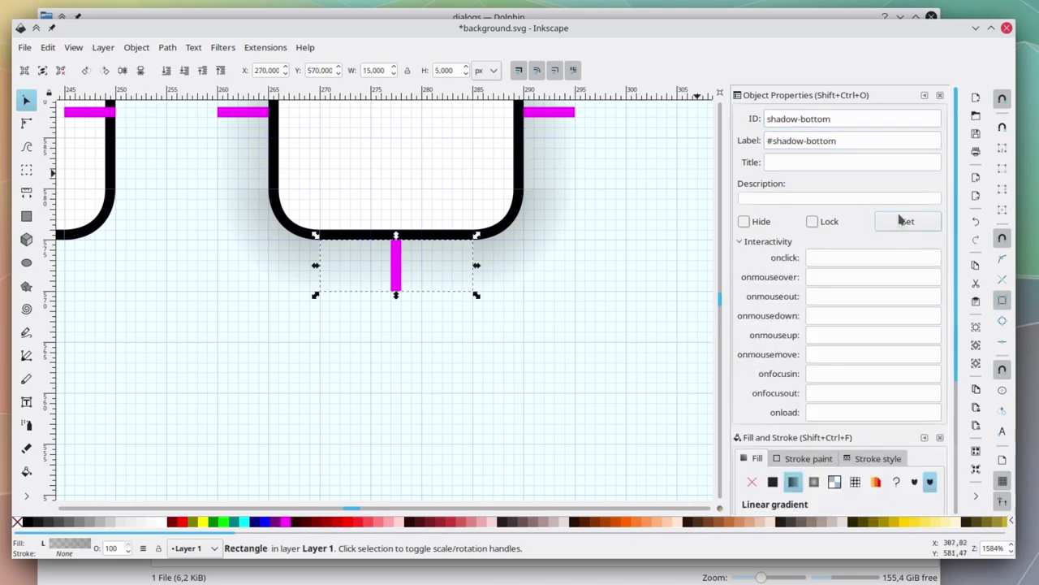
Give the bottom-left corner piece the ID and label shadow-bottomleft.
{"action": "left_click", "coordinate": [323, 240]}
{"action": "triple_click", "coordinate": [852, 118]}
{"action": "type", "text": "shadow-bottomleft"}
{"action": "key", "text": "Tab"}
{"action": "type", "text": "#shadow-bottomle"}
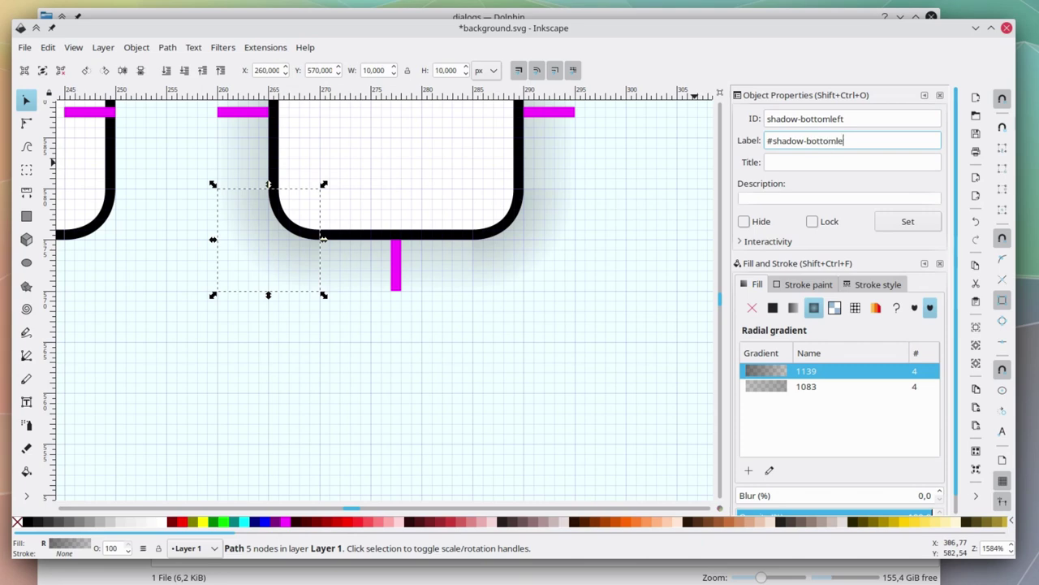
{"action": "type", "text": "ft"}
{"action": "key", "text": "Return"}
{"action": "scroll", "coordinate": [447, 332], "scroll_direction": "up", "scroll_amount": 4}
Give the left strip the ID shadow-left with a label, then check the top-left piece's name.
{"action": "left_click", "coordinate": [242, 203]}
{"action": "left_click", "coordinate": [802, 118]}
{"action": "type", "text": "shadow-left"}
{"action": "key", "text": "Tab"}
{"action": "type", "text": "#s"}
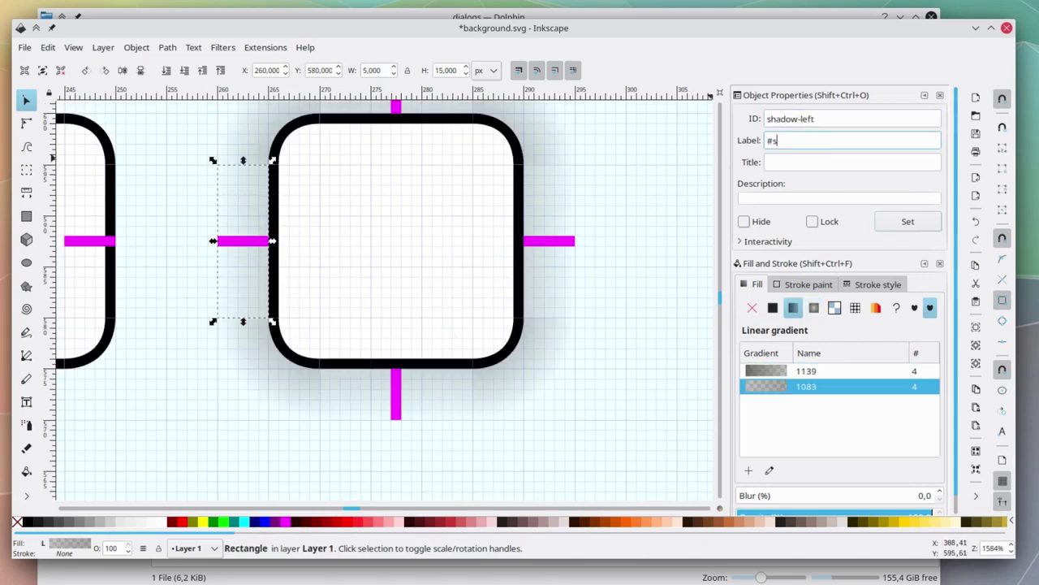
{"action": "type", "text": "hadow-topleft"}
{"action": "left_click", "coordinate": [882, 224]}
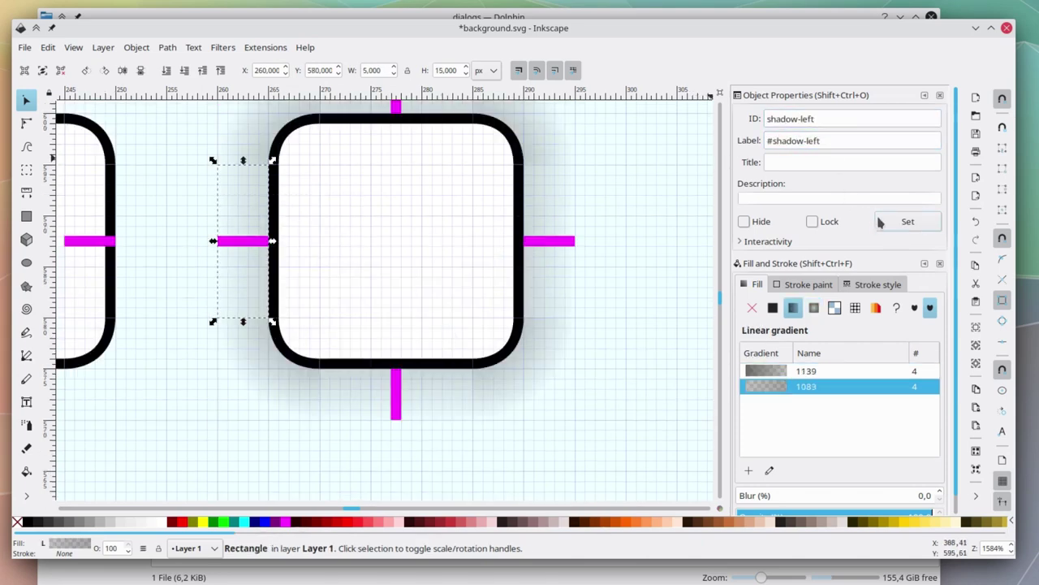
{"action": "left_click", "coordinate": [262, 129]}
{"action": "scroll", "coordinate": [341, 203], "scroll_direction": "up", "scroll_amount": 3}
{"action": "left_click", "coordinate": [386, 131]}
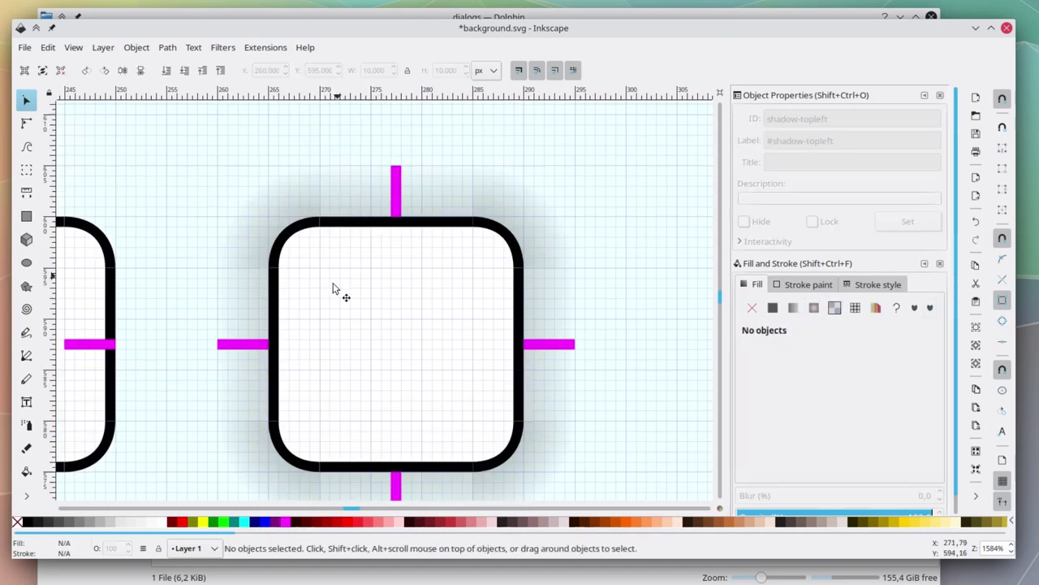
Delete the black outline lying over the shadow and save.
{"action": "left_click", "coordinate": [308, 252]}
{"action": "left_click", "coordinate": [359, 241], "text": "shift"}
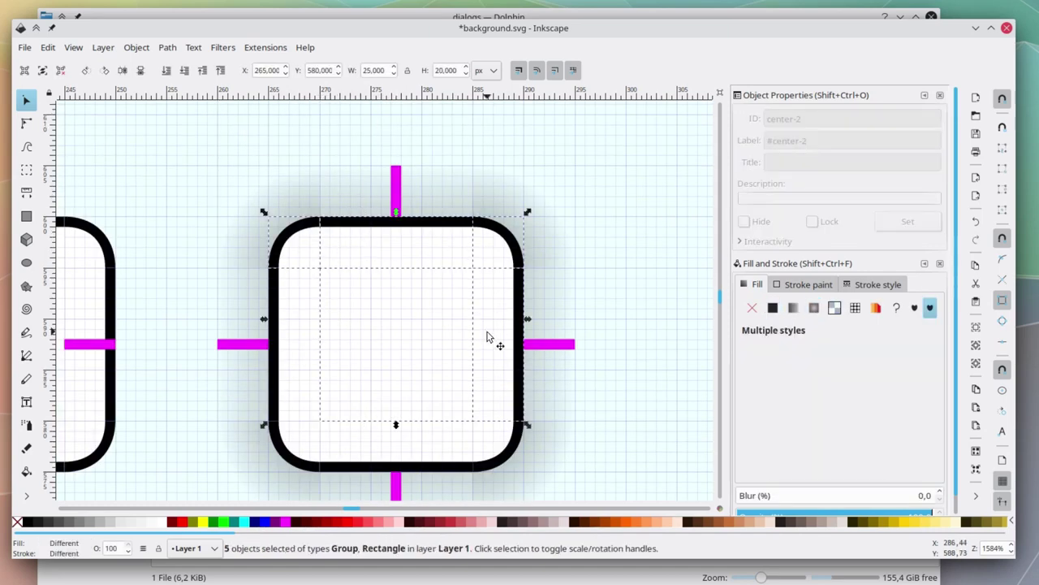
{"action": "left_click", "coordinate": [487, 448], "text": "shift"}
{"action": "key", "text": "Delete"}
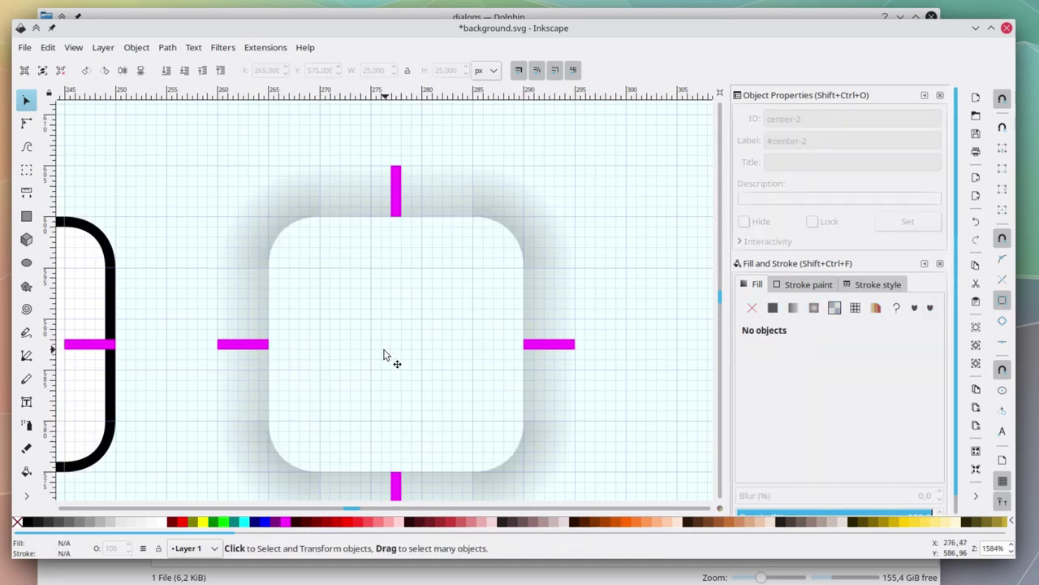
{"action": "scroll", "coordinate": [382, 349], "scroll_direction": "down", "scroll_amount": 1}
{"action": "key", "text": "ctrl+s"}
Select the black rounded frame without its four magenta marks.
{"action": "scroll", "coordinate": [550, 329], "scroll_direction": "down", "scroll_amount": 2}
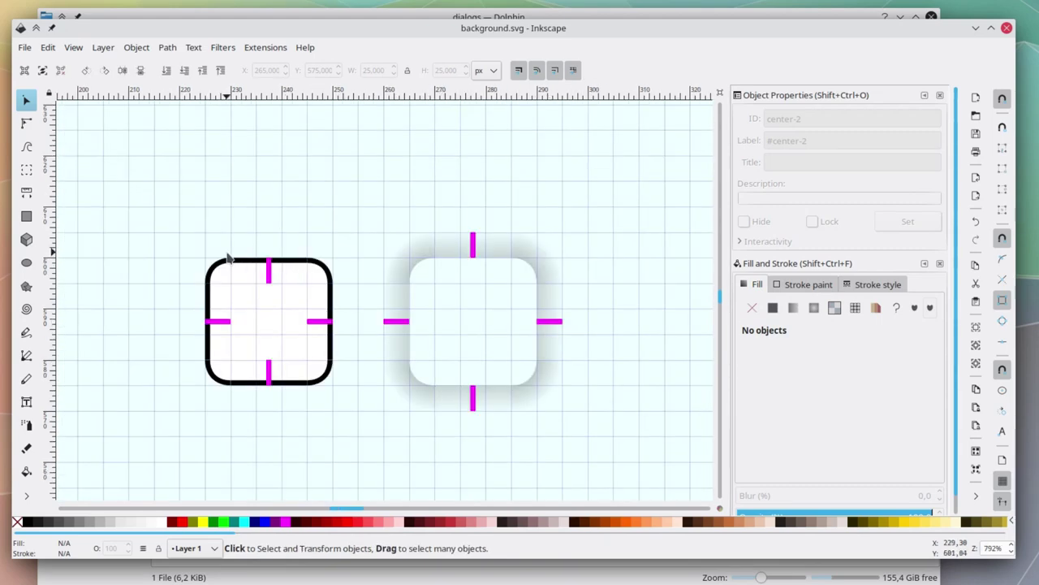
{"action": "left_click_drag", "start_coordinate": [181, 241], "coordinate": [358, 434]}
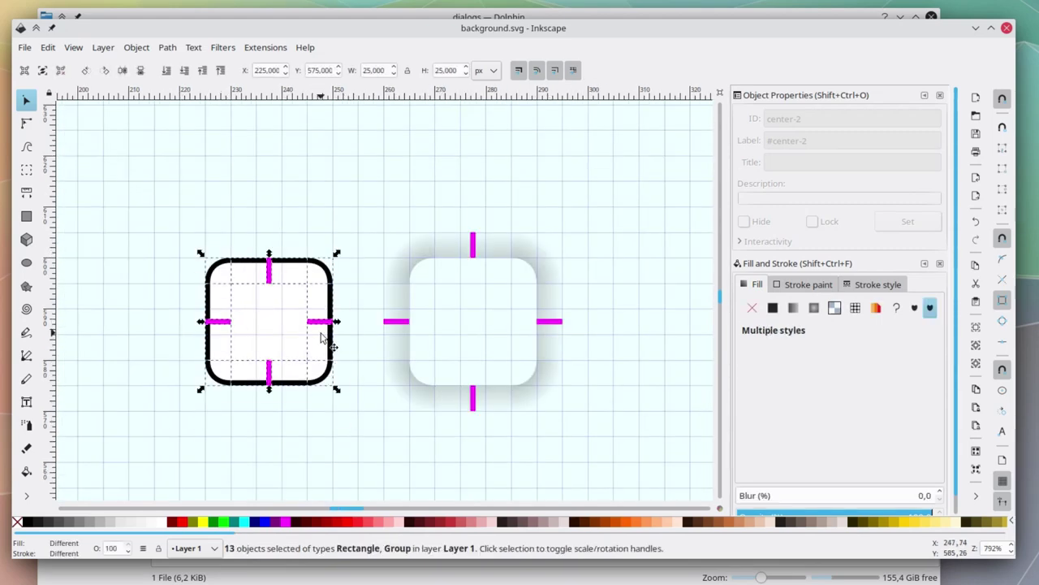
{"action": "left_click", "coordinate": [269, 274], "text": "shift"}
{"action": "left_click", "coordinate": [221, 324], "text": "shift"}
{"action": "left_click", "coordinate": [272, 380], "text": "shift"}
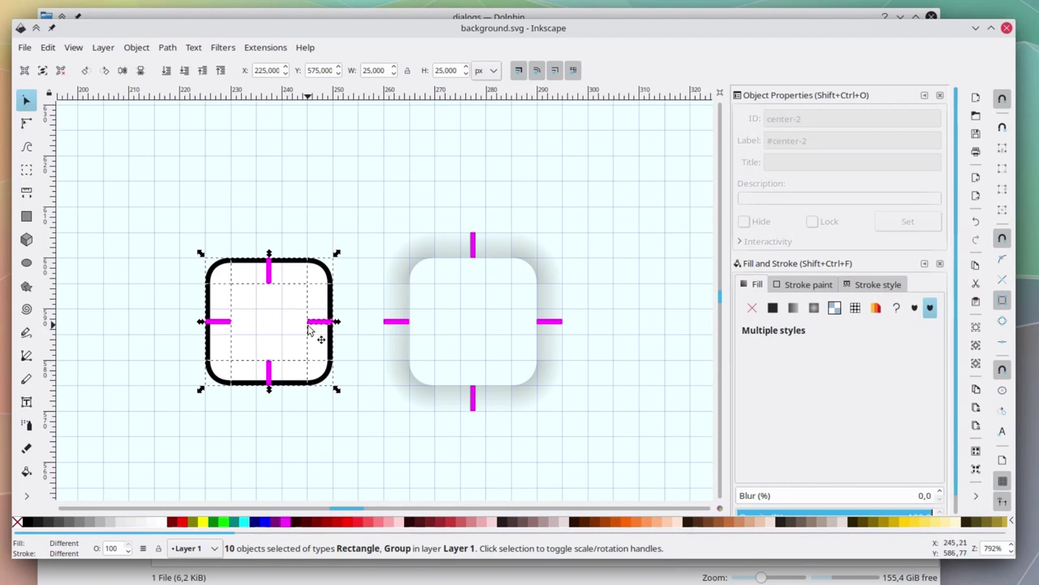
{"action": "left_click", "coordinate": [311, 328], "text": "shift"}
Paste a copy of the black frame and place it right of the shadowed frame.
{"action": "scroll", "coordinate": [342, 391], "scroll_direction": "right", "scroll_amount": 3}
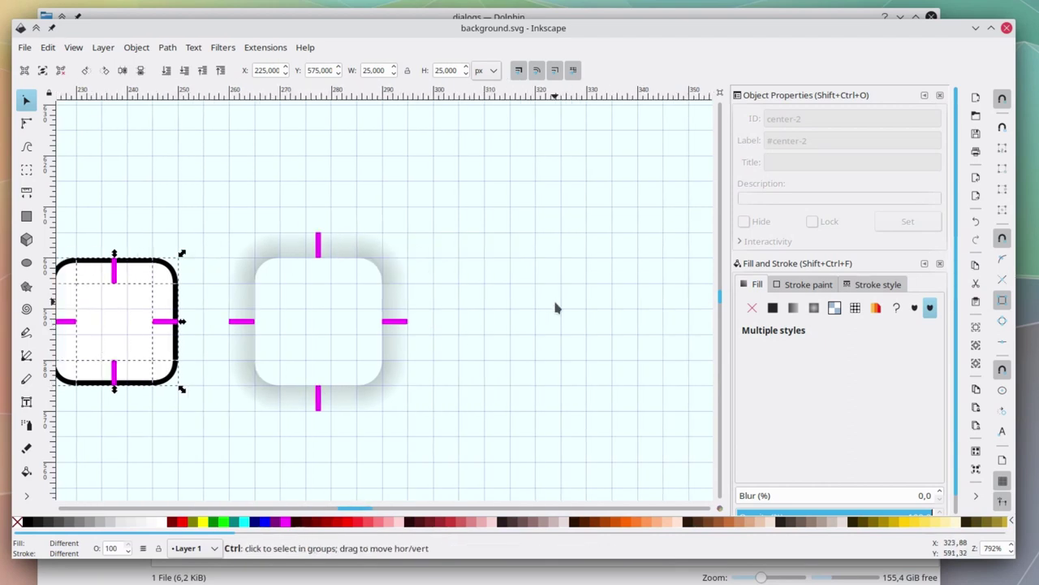
{"action": "key", "text": "ctrl+v"}
{"action": "left_click_drag", "start_coordinate": [541, 294], "coordinate": [514, 336]}
{"action": "scroll", "coordinate": [553, 197], "scroll_direction": "right", "scroll_amount": 2}
{"action": "key", "text": "Escape"}
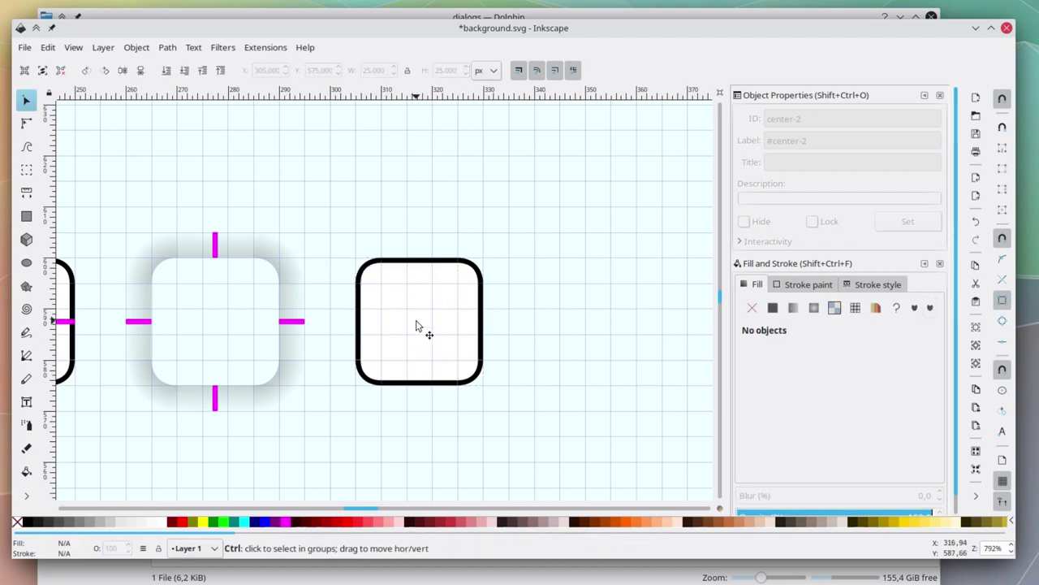
{"action": "scroll", "coordinate": [415, 326], "scroll_direction": "up", "scroll_amount": 2}
{"action": "left_click", "coordinate": [26, 123]}
Delete the old black frame's arcs, leaving only the white shape.
{"action": "left_click", "coordinate": [309, 211]}
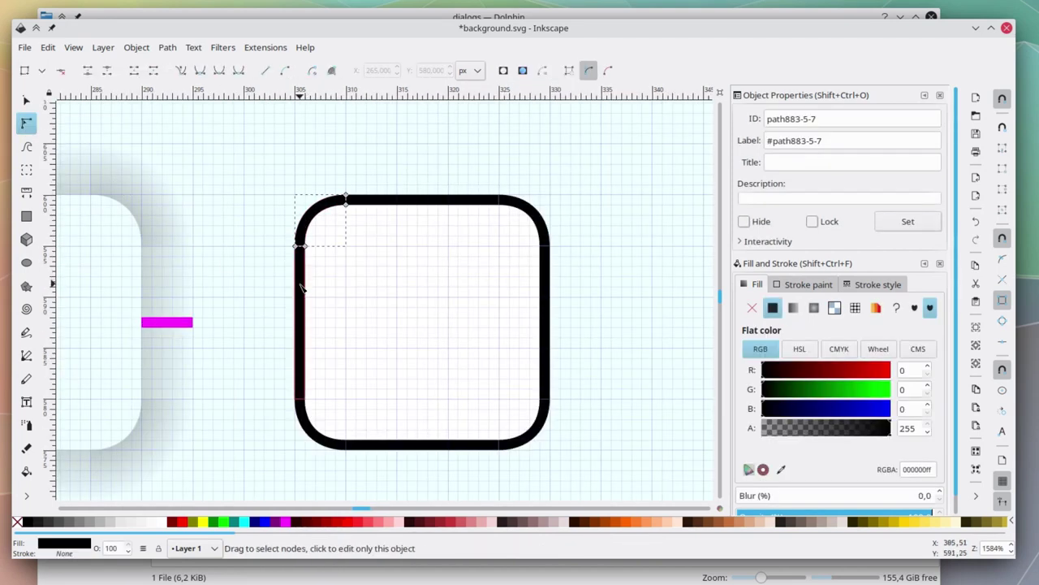
{"action": "left_click", "coordinate": [301, 422], "text": "shift"}
{"action": "left_click", "coordinate": [524, 434], "text": "shift"}
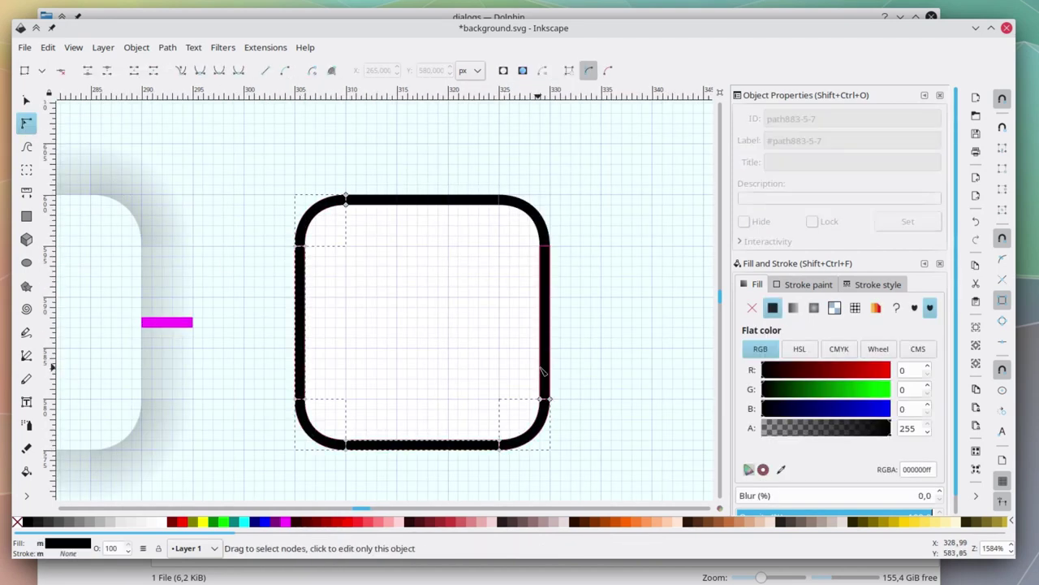
{"action": "key", "text": "Delete"}
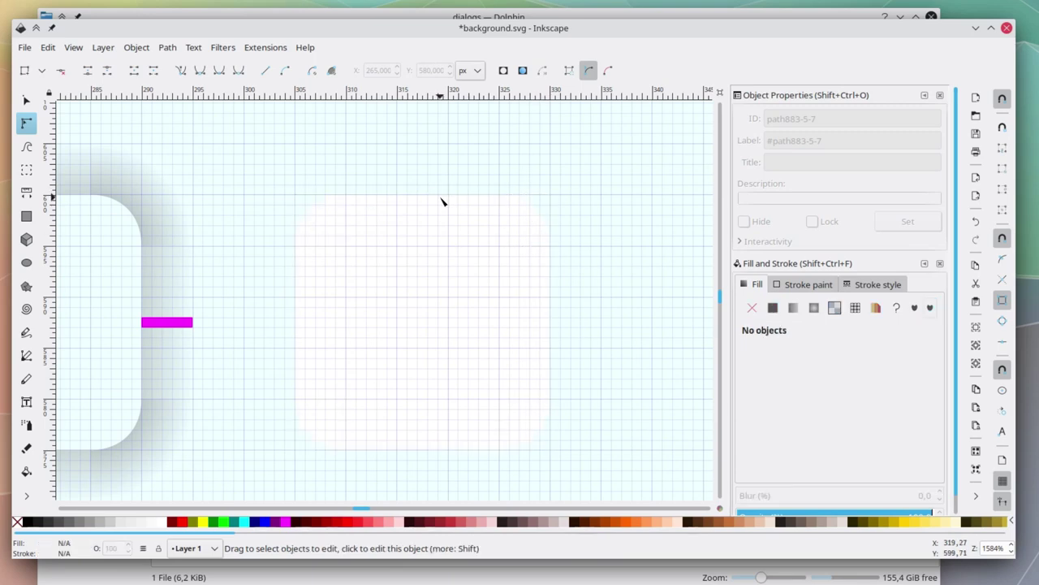
Fill all the white shape's pieces solid black to form the mask.
{"action": "left_click", "coordinate": [345, 227]}
{"action": "left_click", "coordinate": [546, 231], "text": "shift"}
{"action": "left_click", "coordinate": [446, 327], "text": "shift"}
{"action": "left_click", "coordinate": [335, 388], "text": "shift"}
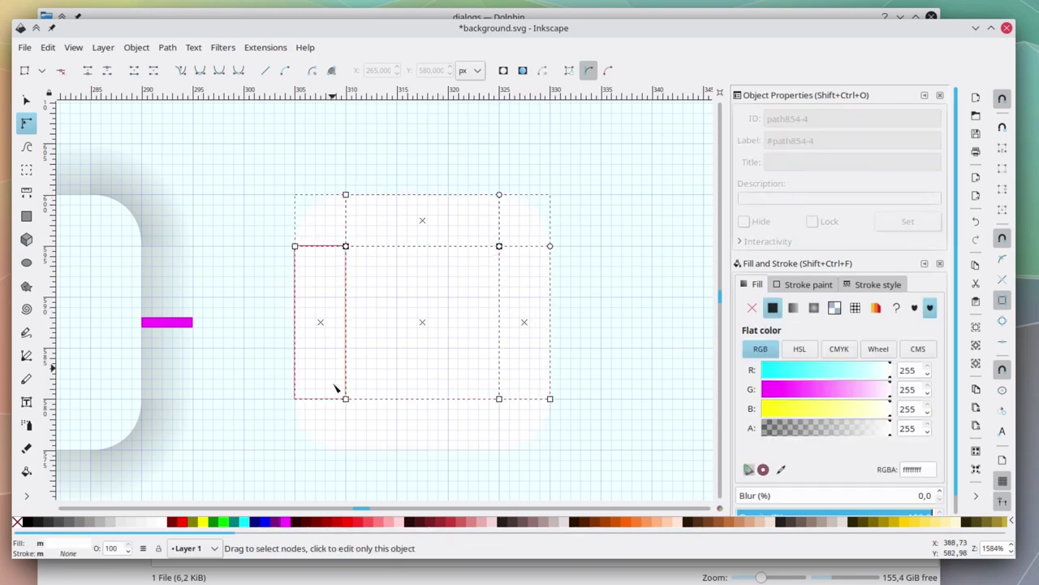
{"action": "left_click", "coordinate": [334, 410], "text": "shift"}
{"action": "left_click", "coordinate": [395, 439], "text": "shift"}
{"action": "left_click", "coordinate": [495, 413], "text": "shift"}
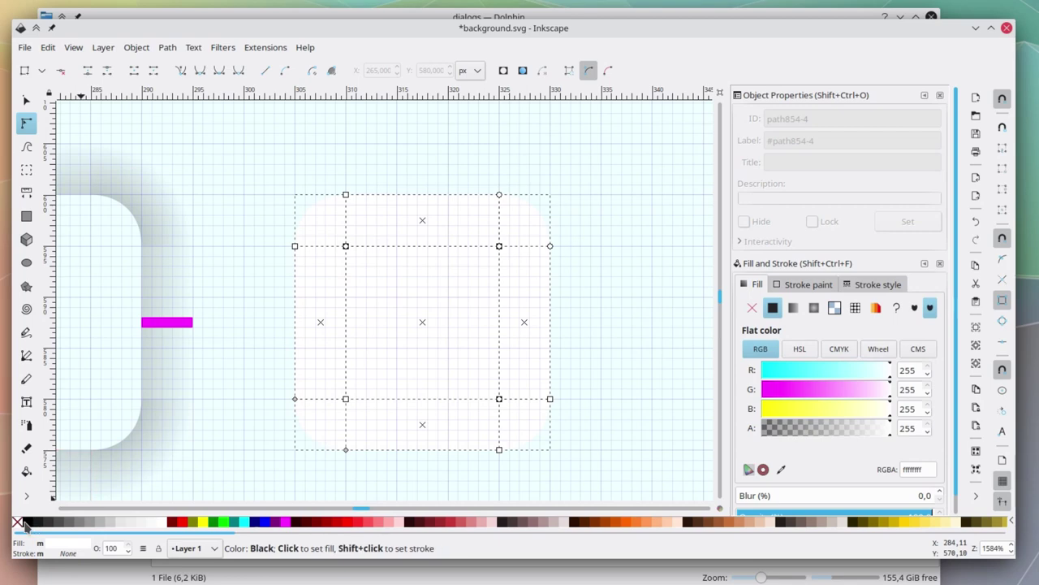
{"action": "left_click", "coordinate": [25, 523]}
{"action": "left_click", "coordinate": [26, 99]}
{"action": "left_click", "coordinate": [341, 158]}
Give the top row pieces the IDs and labels mask-topleft, mask-top and mask-topright.
{"action": "left_click", "coordinate": [337, 223]}
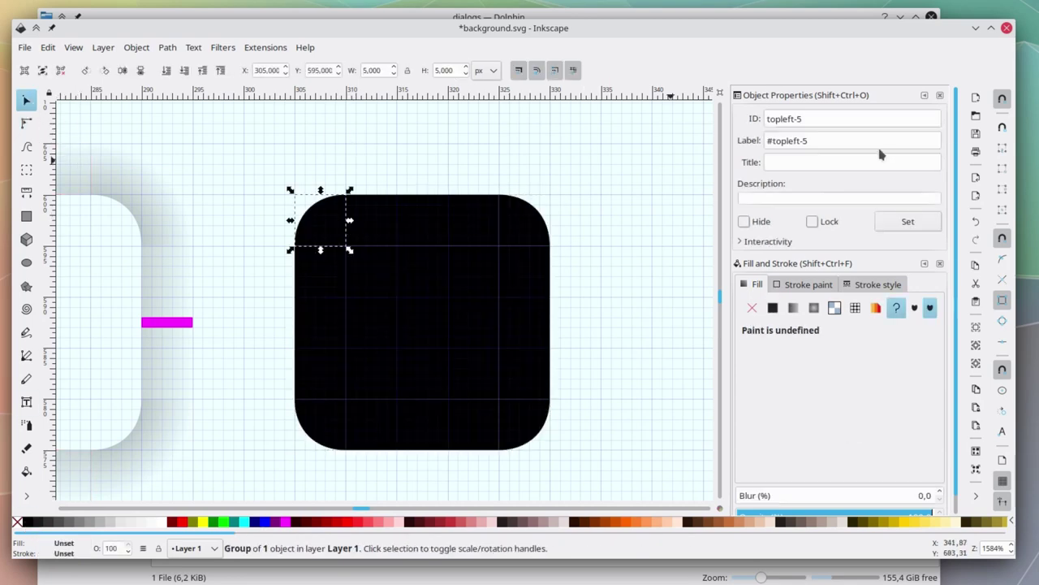
{"action": "triple_click", "coordinate": [847, 119]}
{"action": "type", "text": "mask-"}
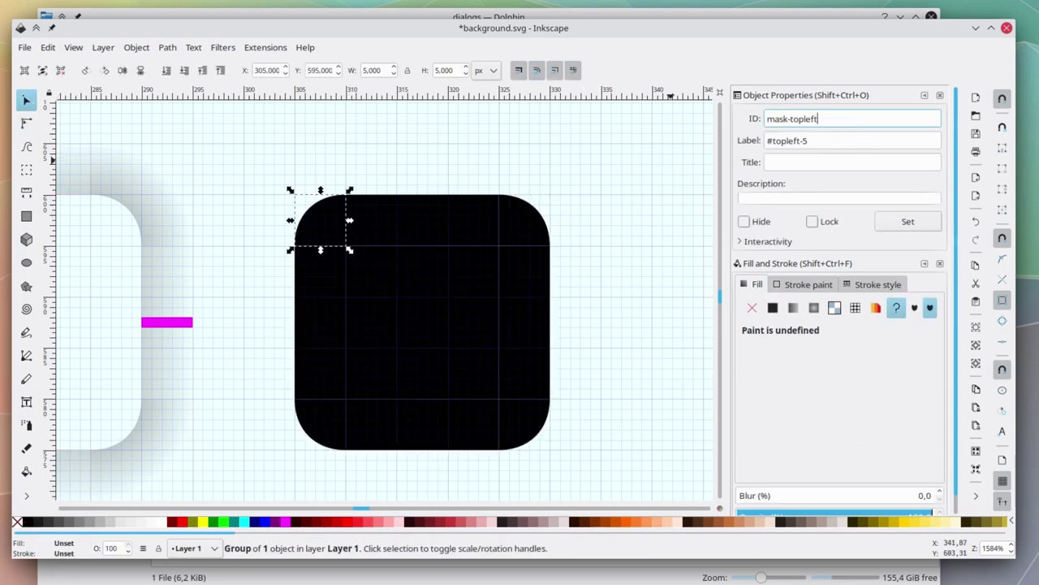
{"action": "key", "text": "Tab"}
{"action": "type", "text": "#mask"}
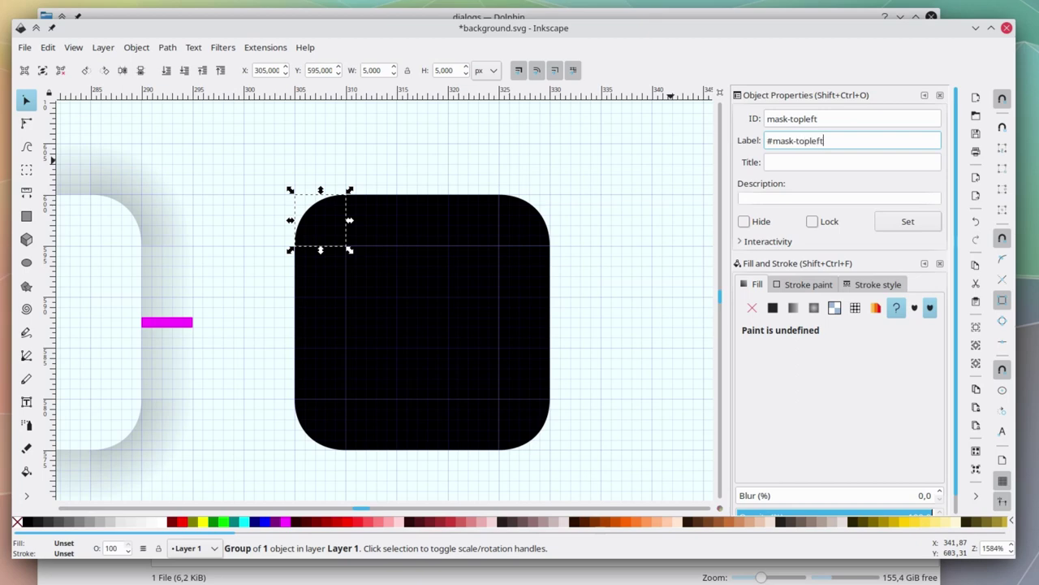
{"action": "left_click", "coordinate": [908, 221]}
{"action": "key", "text": "Tab"}
{"action": "triple_click", "coordinate": [786, 118]}
{"action": "type", "text": "mask-"}
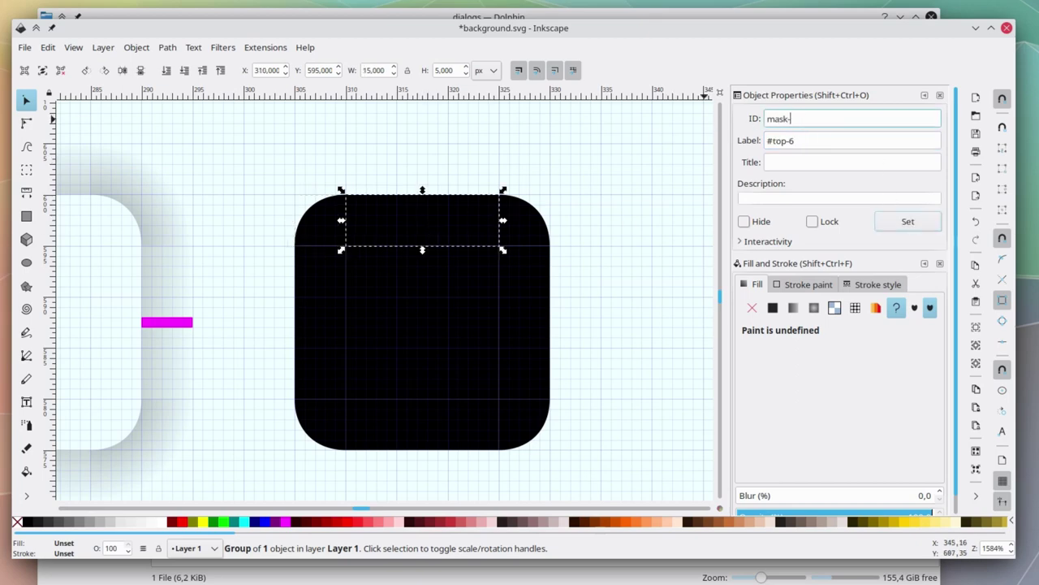
{"action": "type", "text": "top"}
{"action": "key", "text": "Tab"}
{"action": "type", "text": "#mas"}
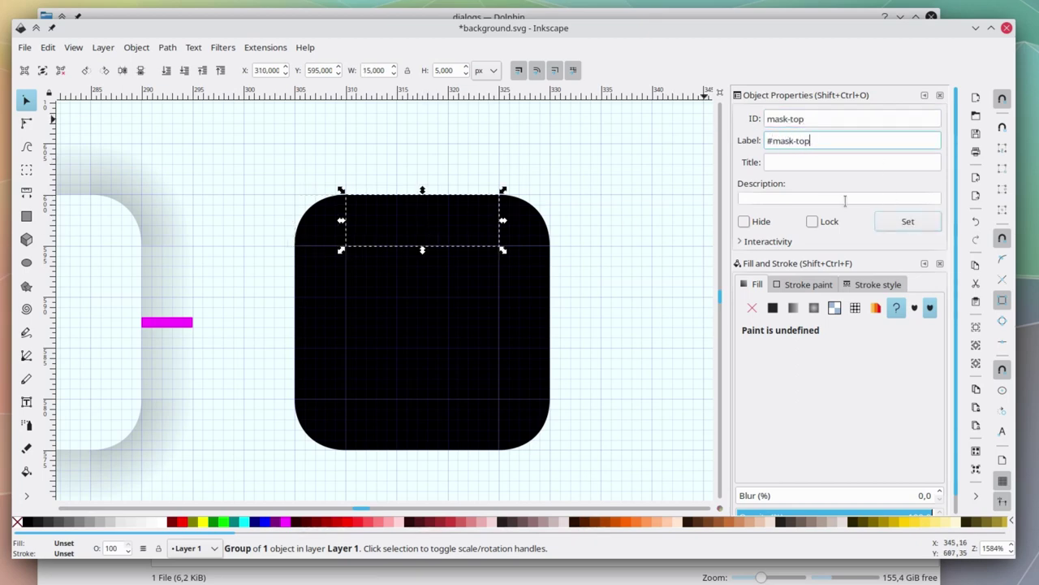
{"action": "type", "text": "k-top"}
{"action": "key", "text": "Return"}
{"action": "left_click", "coordinate": [532, 219]}
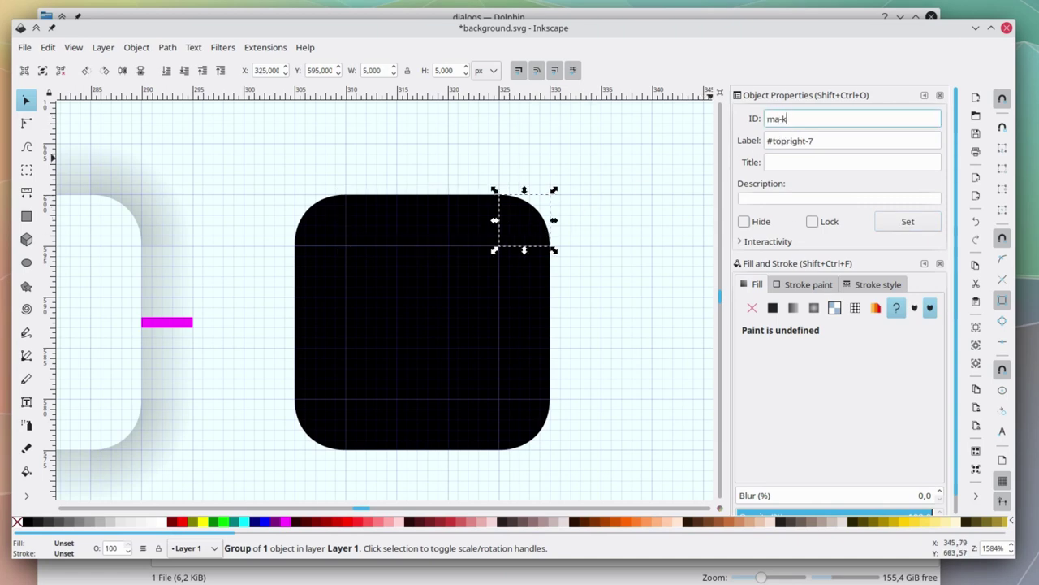
{"action": "key", "text": "Tab"}
{"action": "type", "text": "#mask-"}
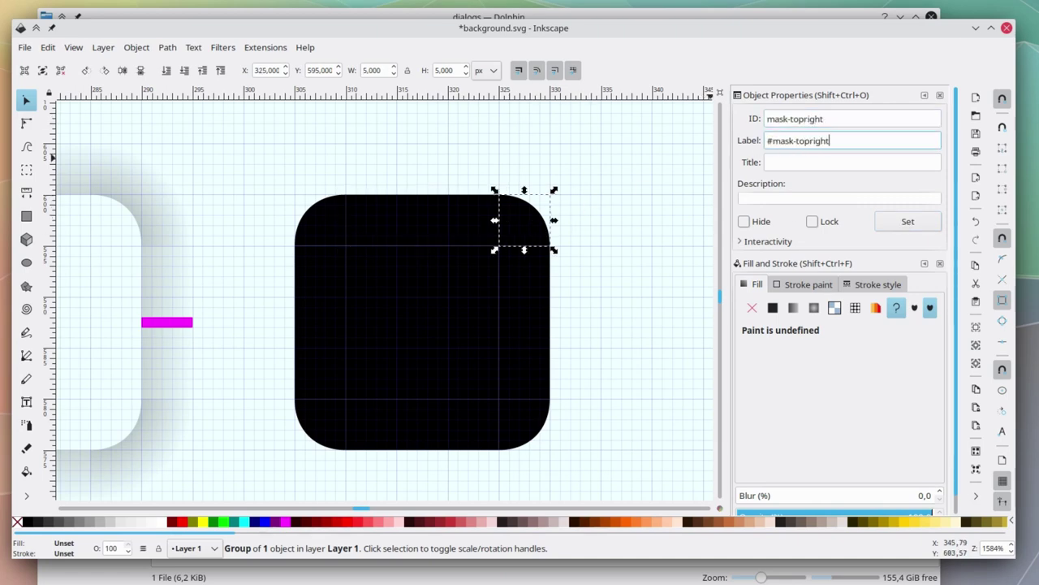
{"action": "key", "text": "Return"}
Rename the middle row pieces mask-left, mask-center and mask-right, with matching labels.
{"action": "left_click", "coordinate": [318, 335]}
{"action": "key", "text": "ctrl+shift+o"}
{"action": "type", "text": "mask-left"}
{"action": "key", "text": "Tab"}
{"action": "type", "text": "#mask-lef"}
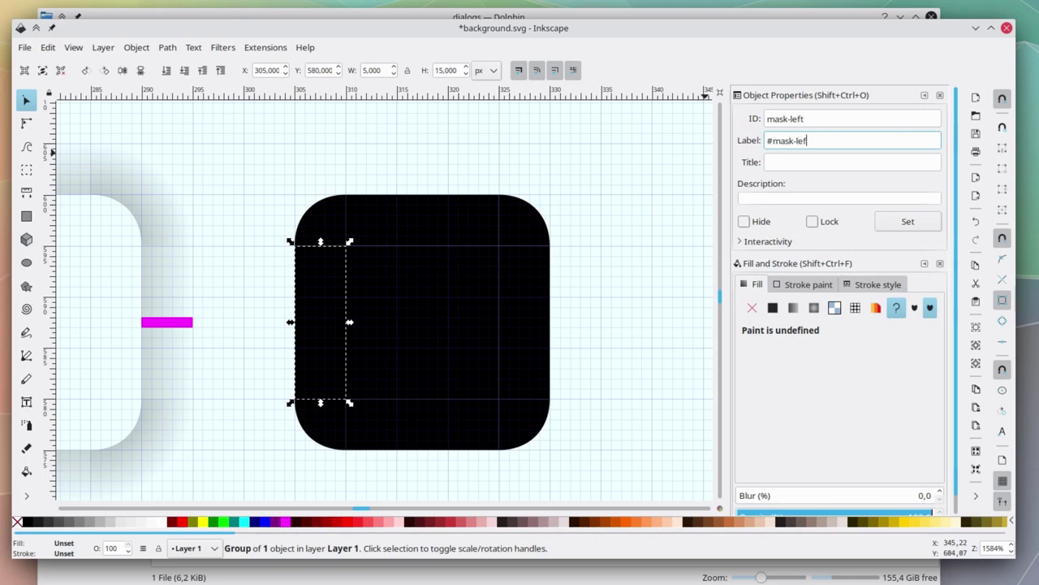
{"action": "type", "text": "t"}
{"action": "key", "text": "Return"}
{"action": "left_click", "coordinate": [448, 272]}
{"action": "key", "text": "ctrl+shift+o"}
{"action": "type", "text": "mask-center"}
{"action": "key", "text": "Tab"}
{"action": "type", "text": "#ma"}
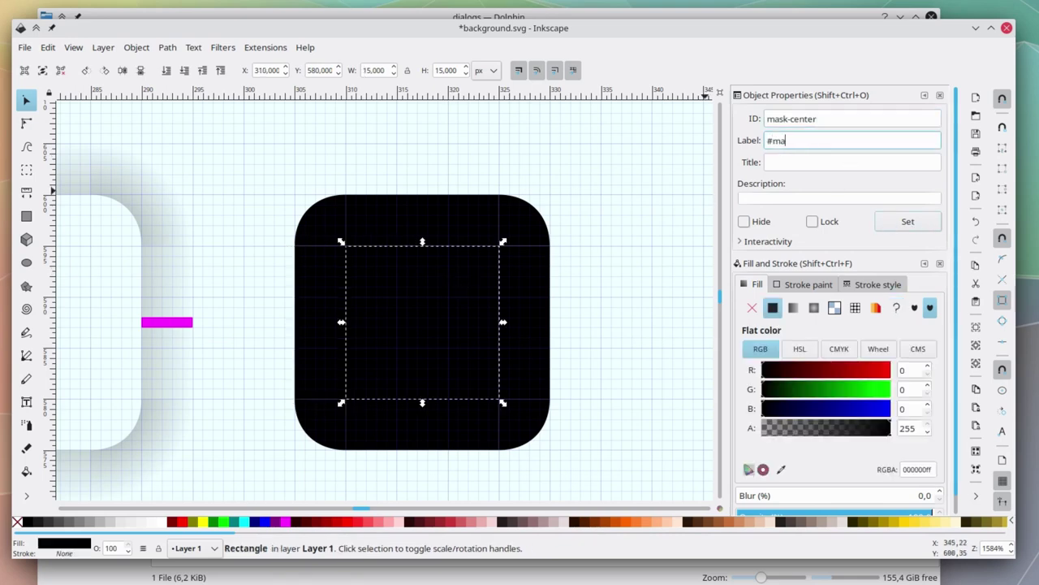
{"action": "type", "text": "sk-center"}
{"action": "key", "text": "Return"}
{"action": "key", "text": "Tab"}
{"action": "key", "text": "ctrl+shift+o"}
{"action": "type", "text": "mask-right"}
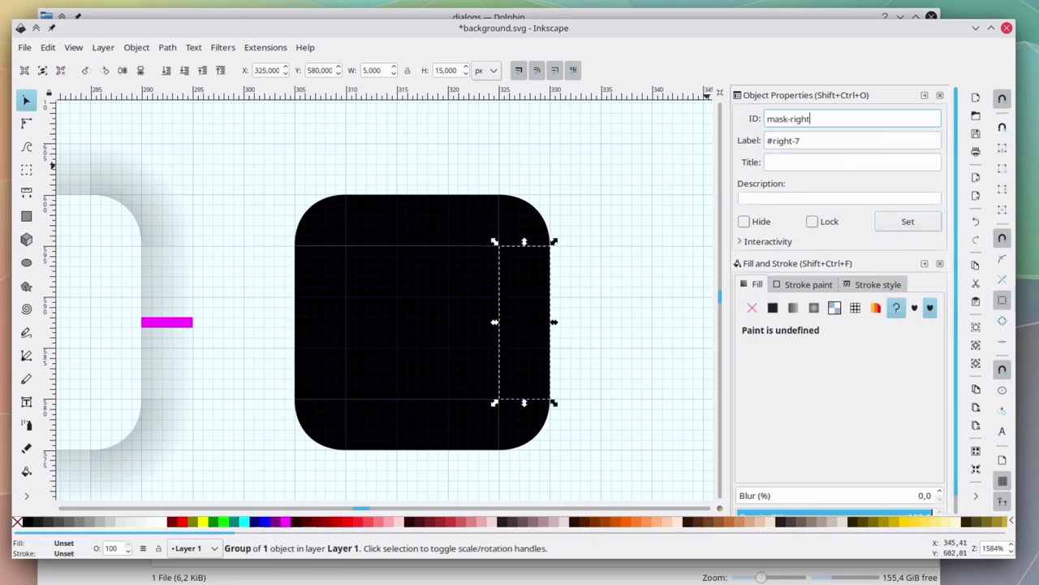
{"action": "key", "text": "Tab"}
{"action": "type", "text": "#mask-right"}
{"action": "key", "text": "Return"}
Rename the bottom pieces mask-bottomleft, mask-bottom and mask-bottomright, then save background.svg.
{"action": "key", "text": "Tab"}
{"action": "key", "text": "ctrl+shift+o"}
{"action": "type", "text": "mark-"}
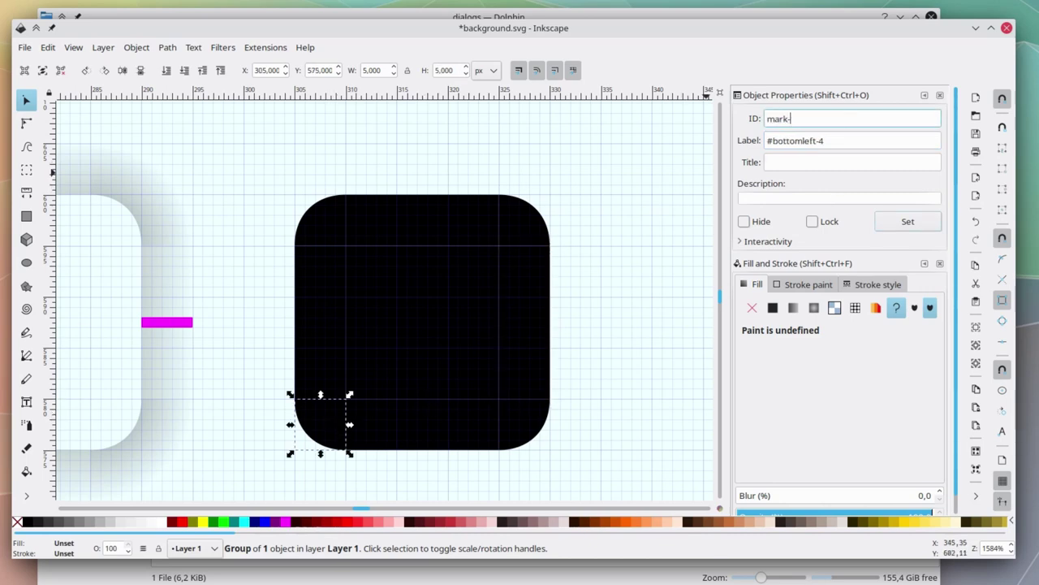
{"action": "type", "text": "bottomleft"}
{"action": "key", "text": "Tab"}
{"action": "type", "text": "#mask-bo"}
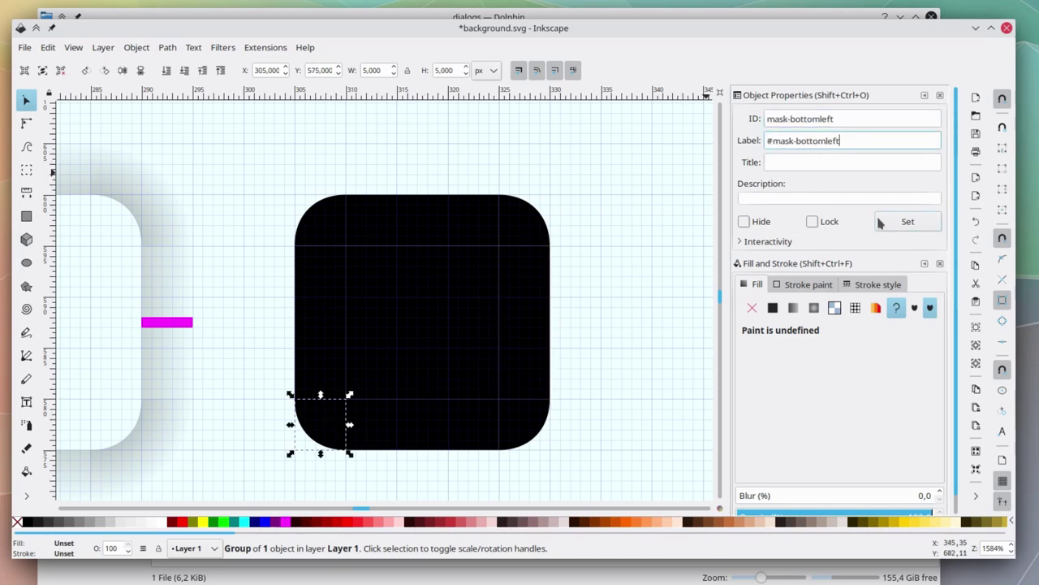
{"action": "key", "text": "Return"}
{"action": "key", "text": "Tab"}
{"action": "key", "text": "ctrl+shift+o"}
{"action": "type", "text": "mask-bottom"}
{"action": "key", "text": "Tab"}
{"action": "type", "text": "#"}
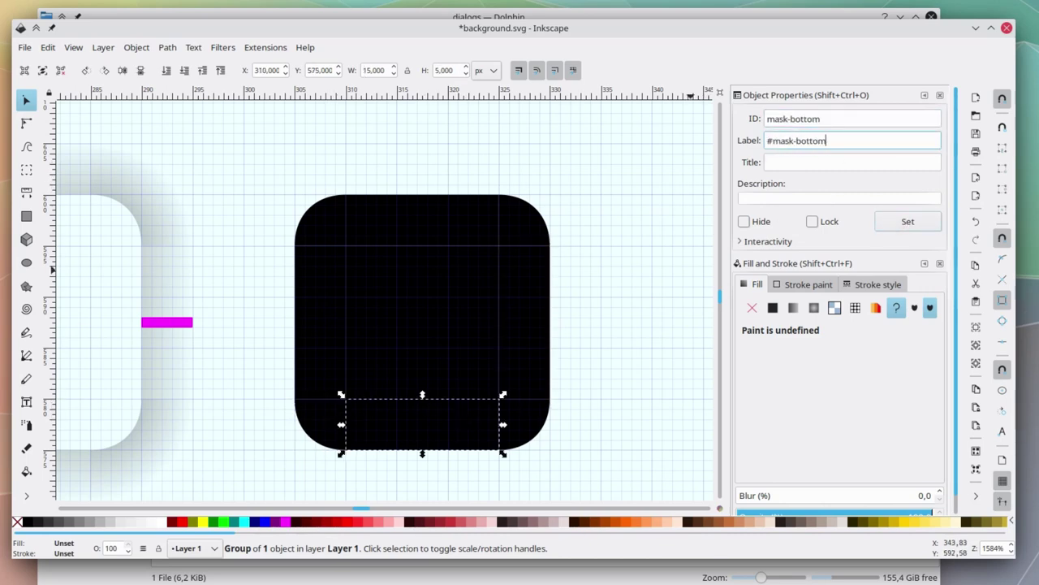
{"action": "key", "text": "Return"}
{"action": "key", "text": "Tab"}
{"action": "key", "text": "ctrl+shift+o"}
{"action": "type", "text": "mask"}
{"action": "key", "text": "Tab"}
{"action": "type", "text": "#m"}
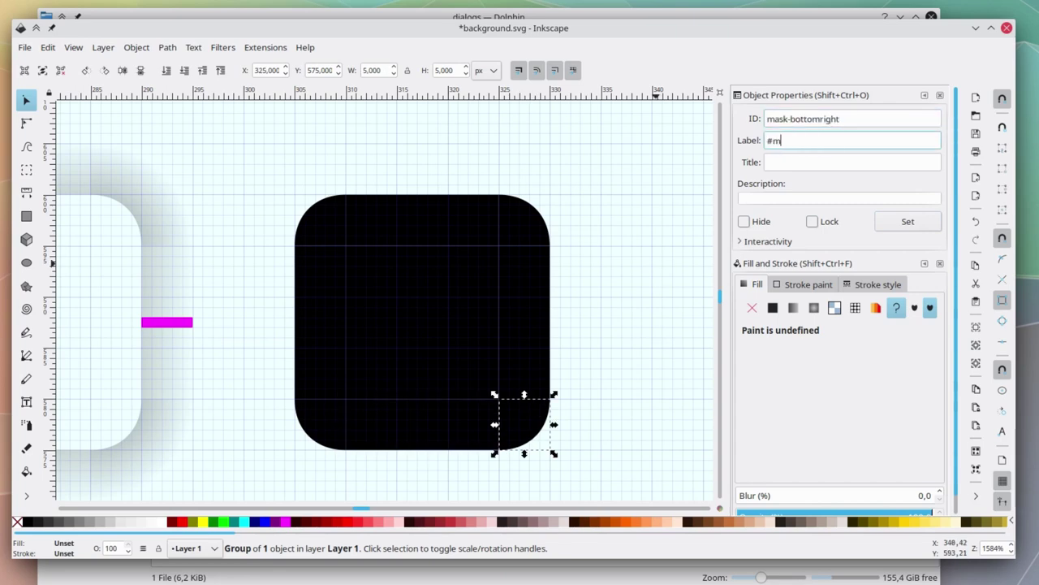
{"action": "type", "text": "ask-bottomright"}
{"action": "key", "text": "Return"}
{"action": "key", "text": "Escape"}
{"action": "key", "text": "ctrl+s"}
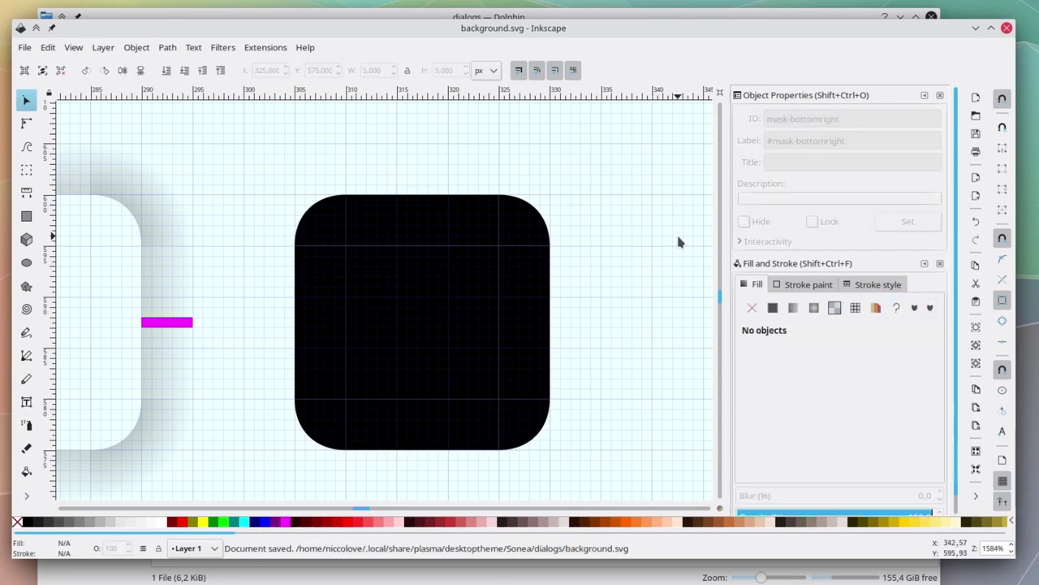
Lower the first frame's white fill path to alpha 221 (ffffffdd), making it slightly translucent.
{"action": "scroll", "coordinate": [665, 235], "scroll_direction": "left", "scroll_amount": 2}
{"action": "scroll", "coordinate": [667, 246], "scroll_direction": "left", "scroll_amount": 20}
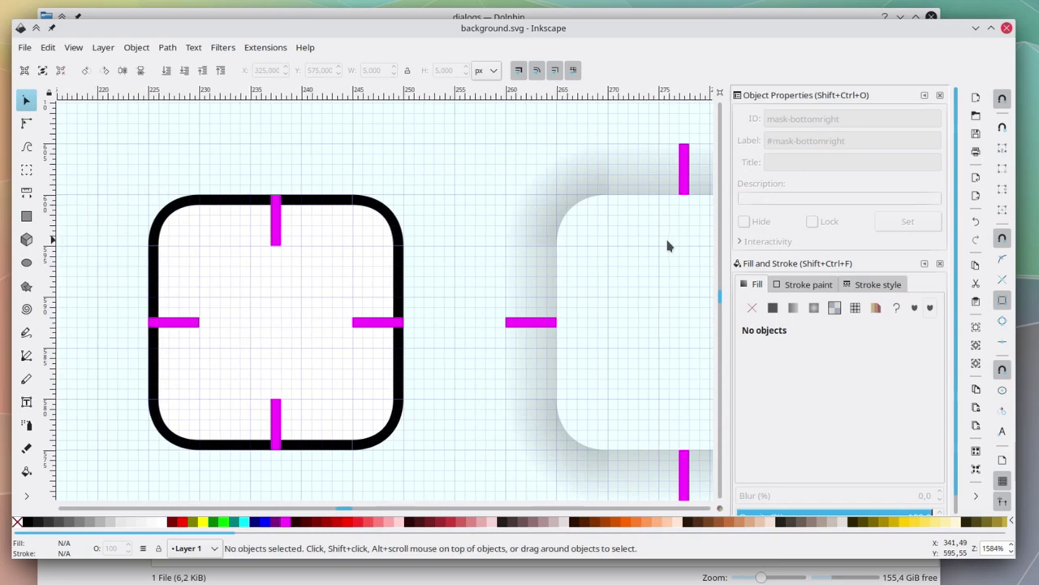
{"action": "scroll", "coordinate": [668, 246], "scroll_direction": "left", "scroll_amount": 1}
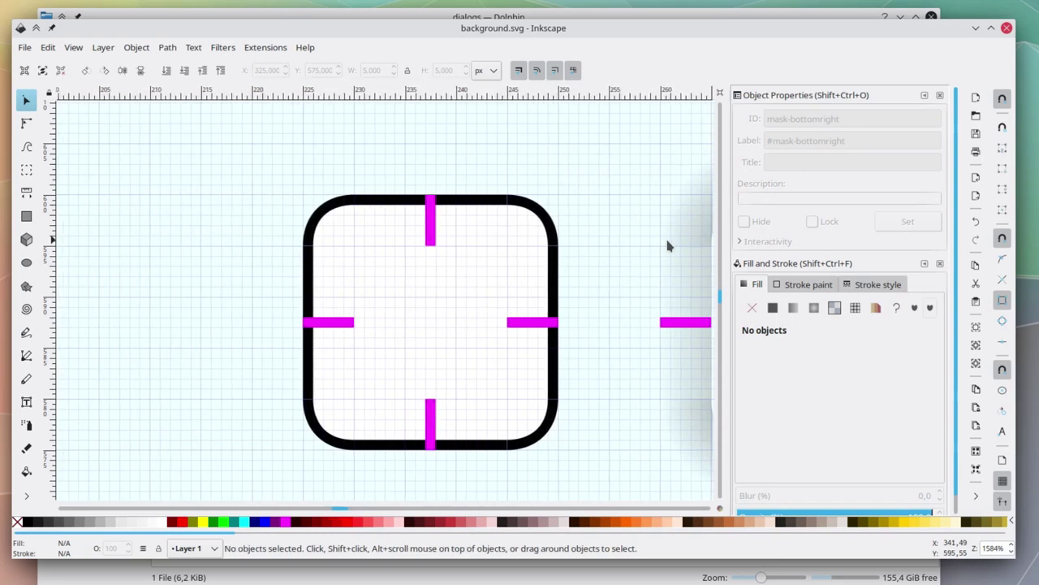
{"action": "left_click", "coordinate": [27, 123]}
{"action": "left_click_drag", "start_coordinate": [508, 401], "coordinate": [352, 243]}
{"action": "left_click", "coordinate": [341, 232]}
{"action": "left_click_drag", "start_coordinate": [356, 198], "coordinate": [513, 244]}
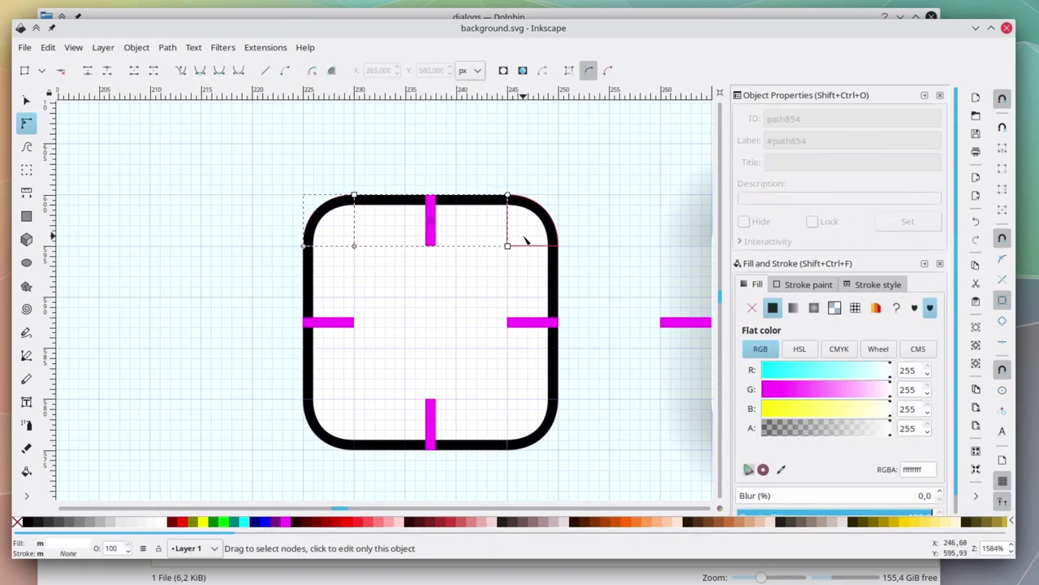
{"action": "left_click", "coordinate": [462, 297]}
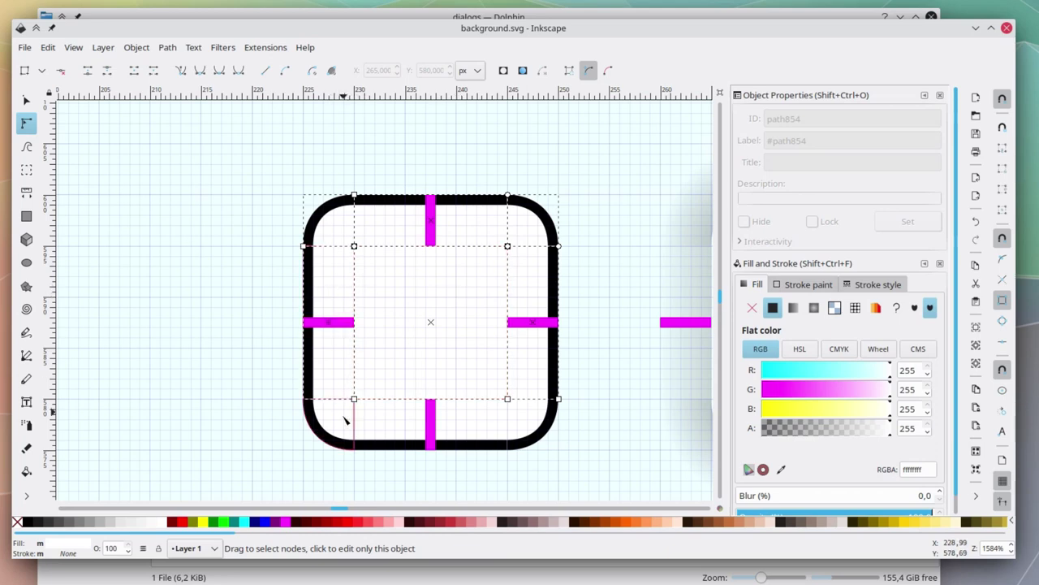
{"action": "left_click_drag", "start_coordinate": [889, 428], "coordinate": [848, 437]}
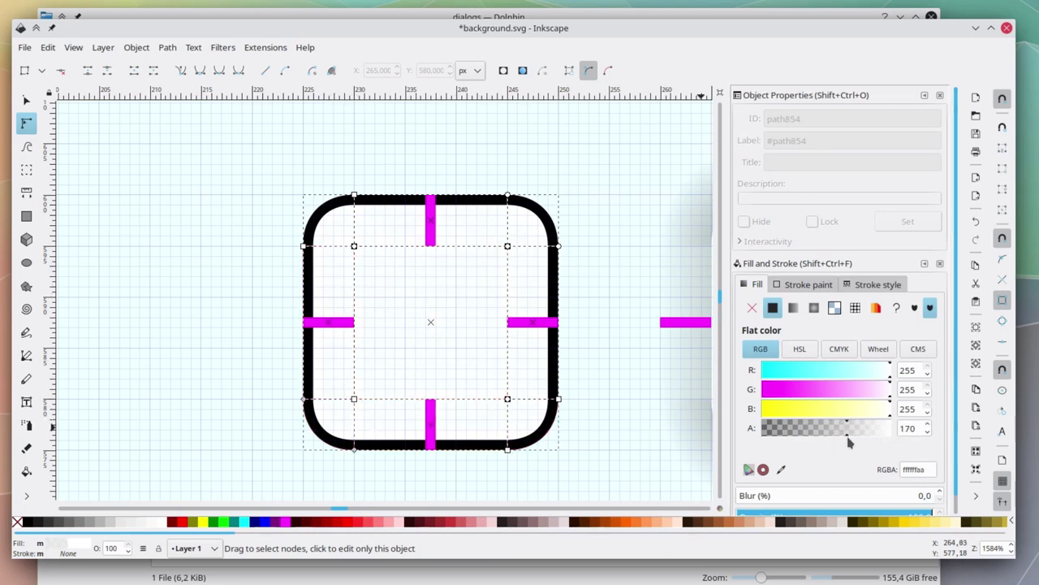
{"action": "left_click", "coordinate": [234, 340]}
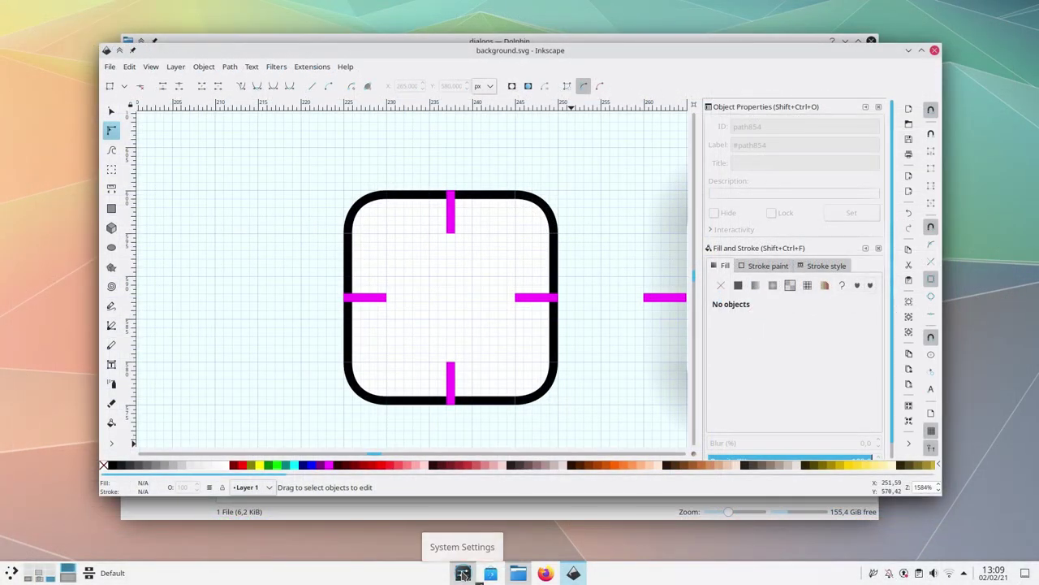
Find Sonea in System Settings' Plasma Style list by searching 'Son' and apply it.
{"action": "left_click", "coordinate": [462, 573]}
{"action": "left_click", "coordinate": [283, 115]}
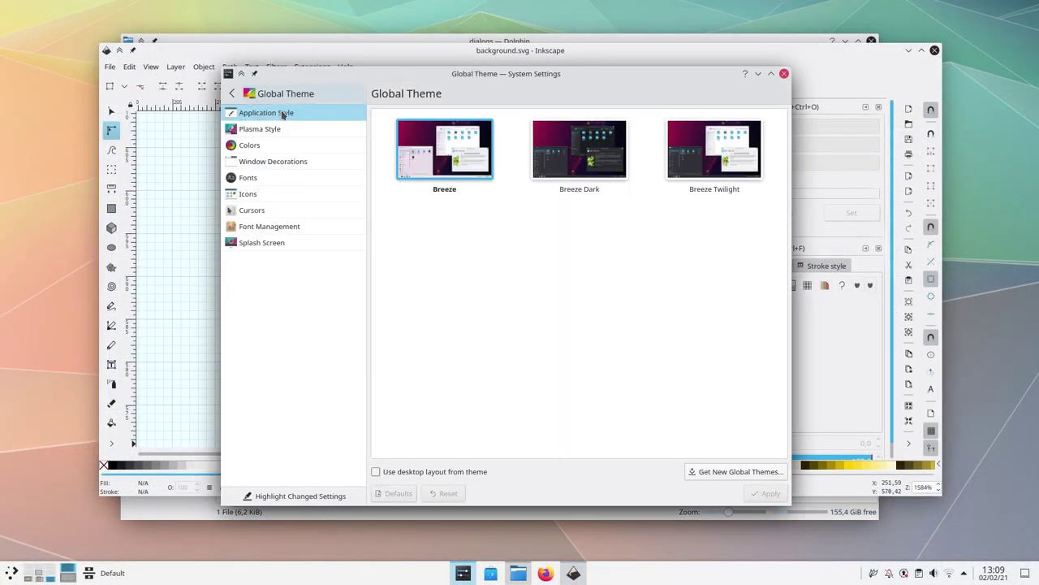
{"action": "left_click", "coordinate": [274, 128]}
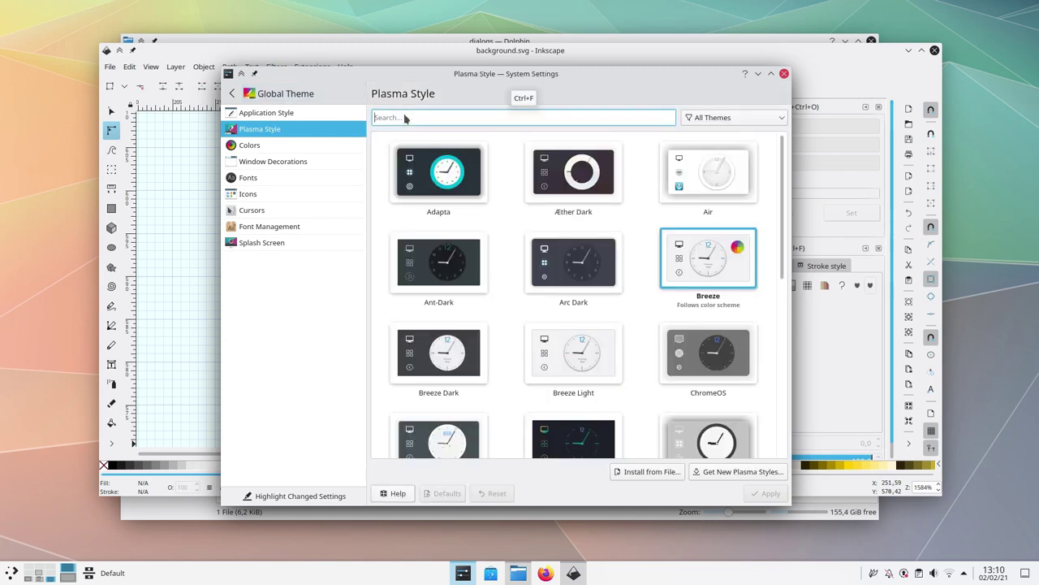
{"action": "type", "text": "Son"}
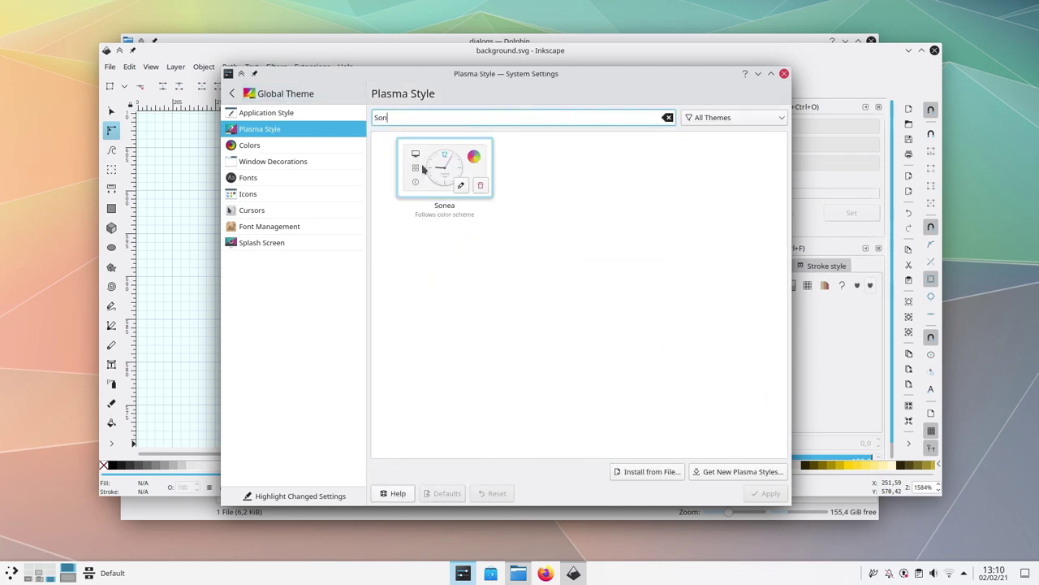
{"action": "key", "text": "Down"}
{"action": "left_click", "coordinate": [763, 492]}
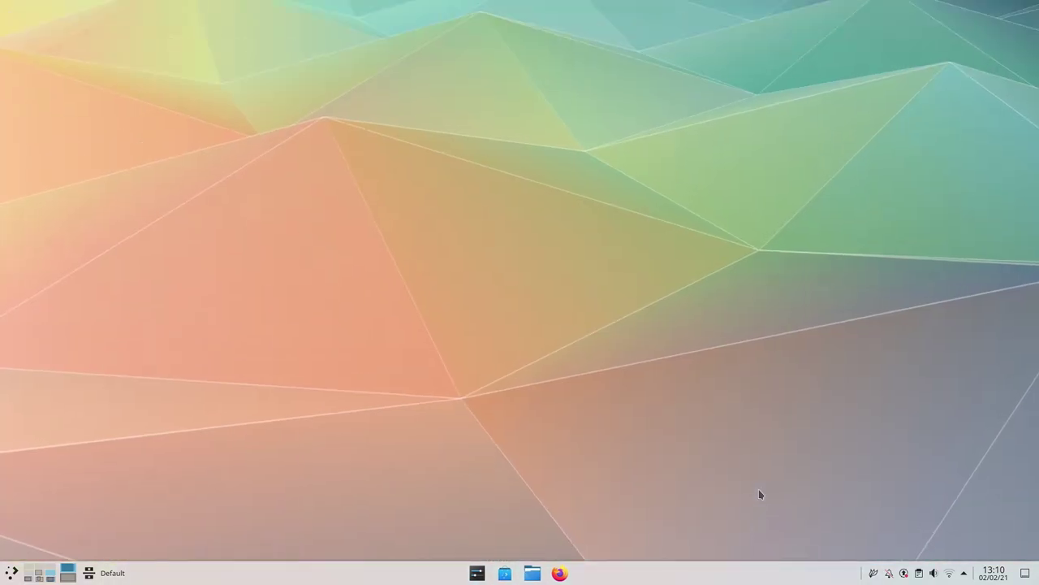
Preview Sonea in KRunner searching 'test', the application launcher and the Networks applet.
{"action": "key", "text": "alt+space"}
{"action": "type", "text": "test"}
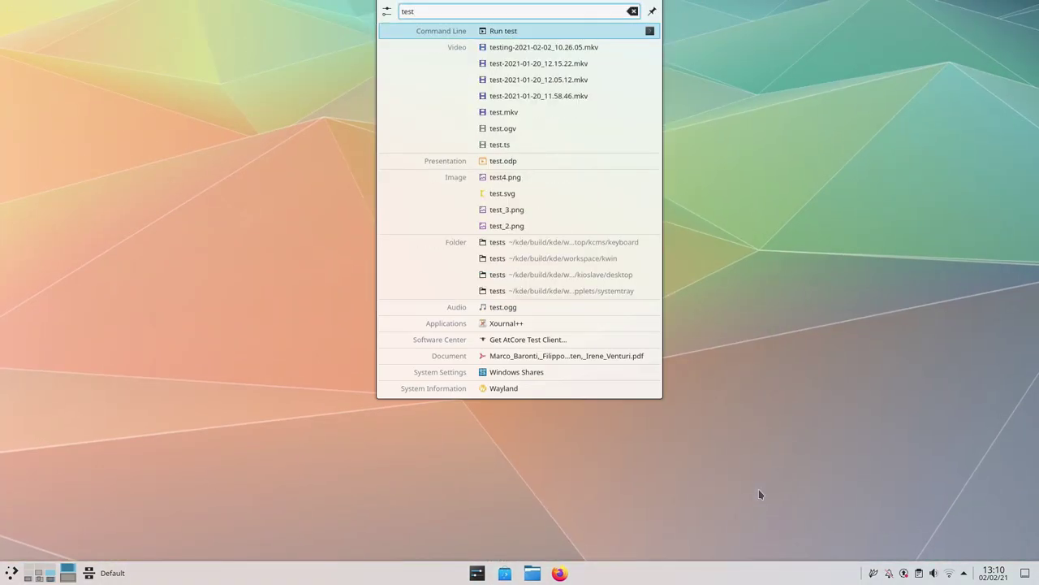
{"action": "key", "text": "XF86MonBrightnessDown"}
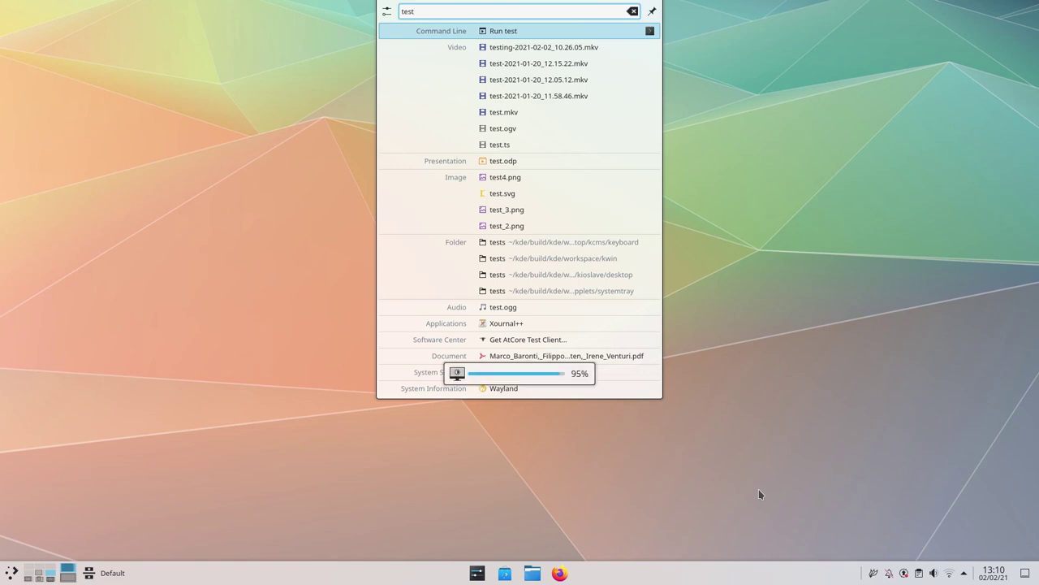
{"action": "key", "text": "super"}
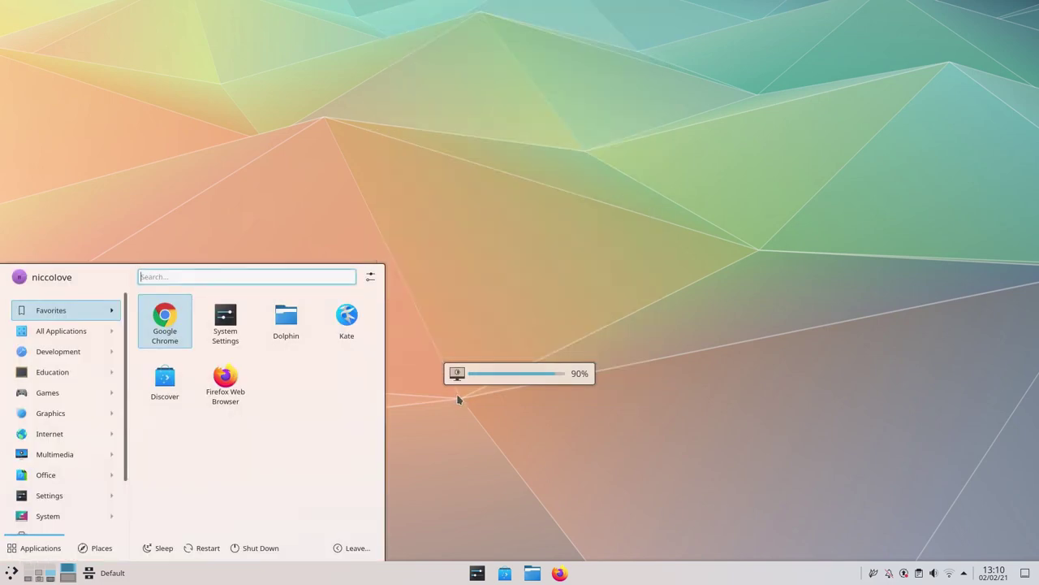
{"action": "left_click", "coordinate": [951, 574]}
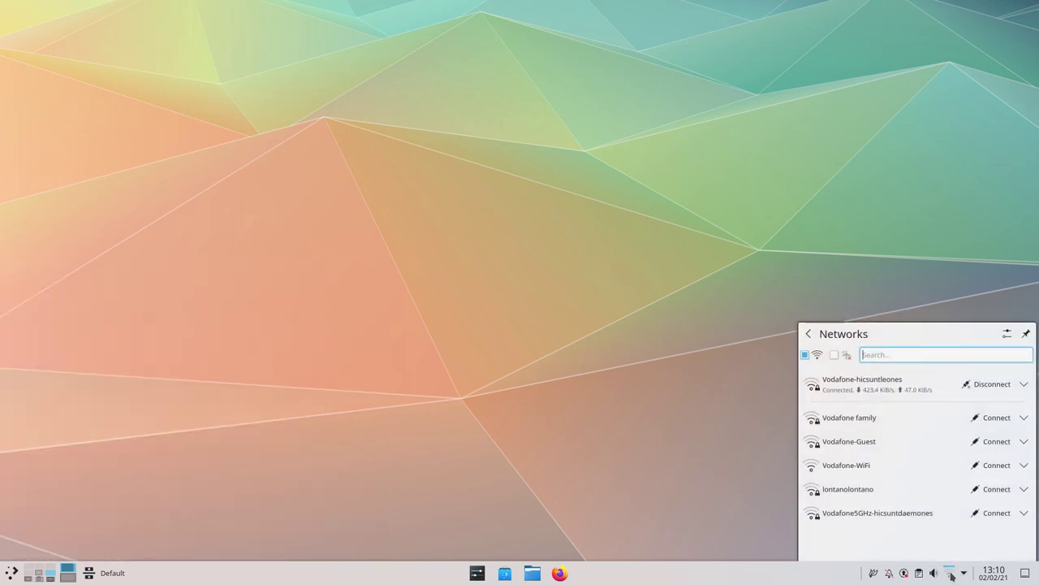
{"action": "key", "text": "super"}
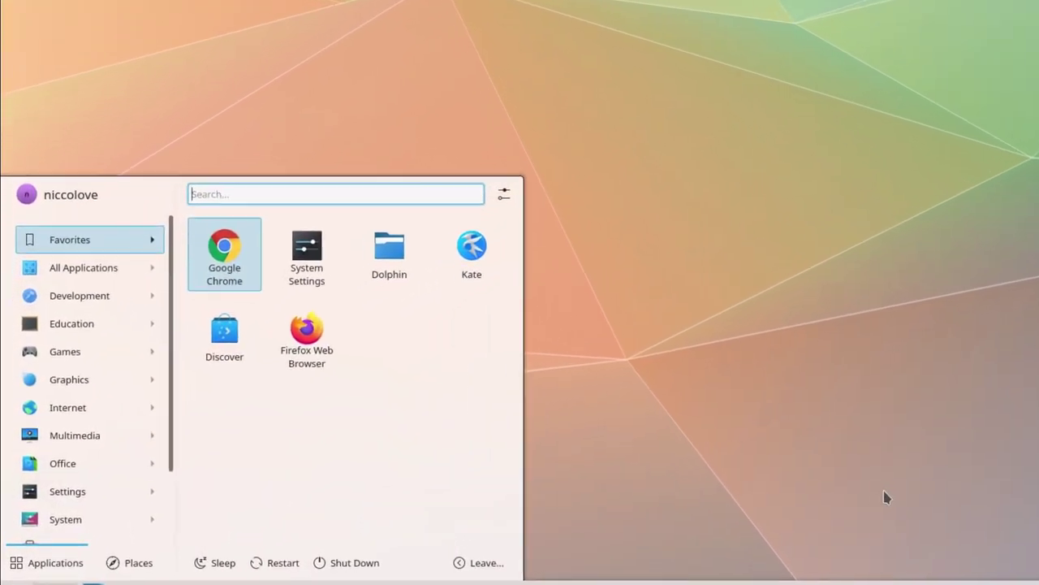